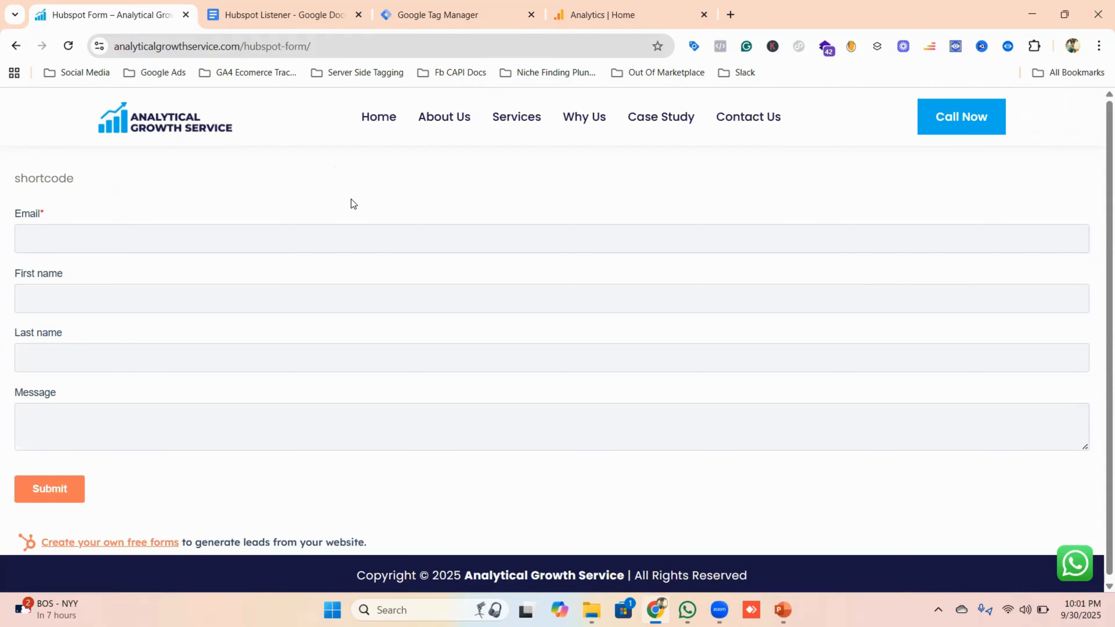
Step: Review the HubSpot form page, the existing Tag Manager tags, the Analytics home page and the Hubspot Listener script document
left_click(437, 15)
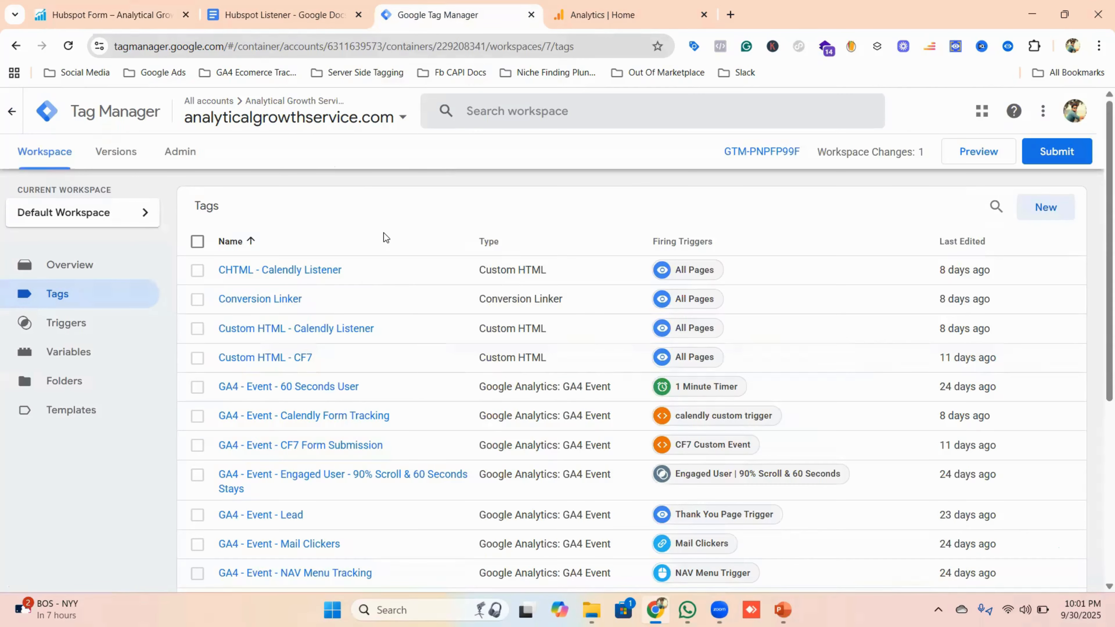
left_click(113, 15)
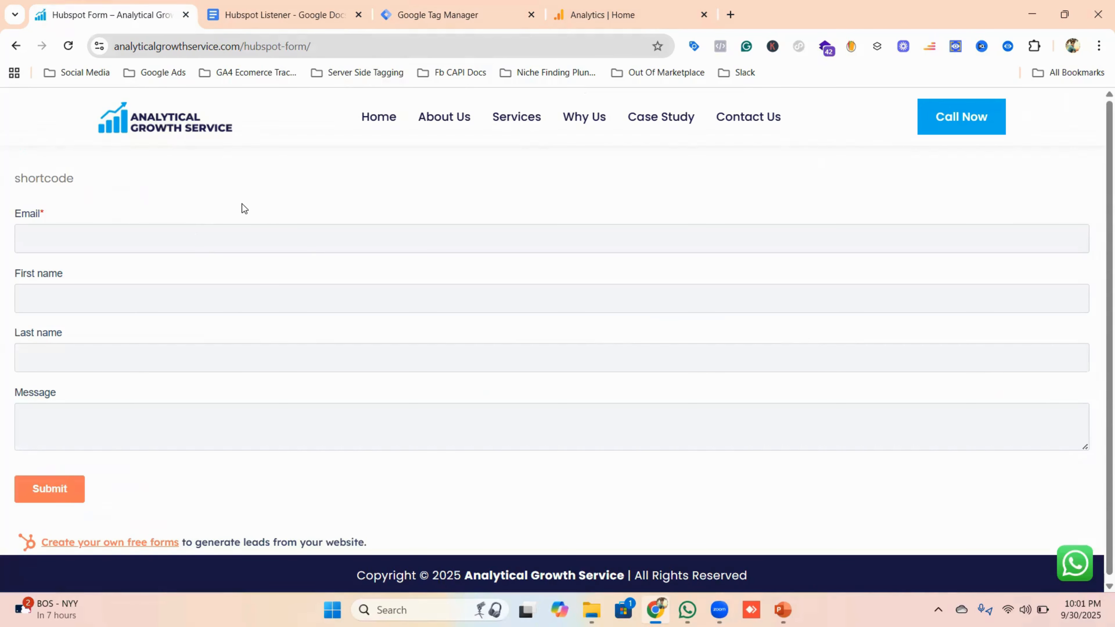
left_click(599, 15)
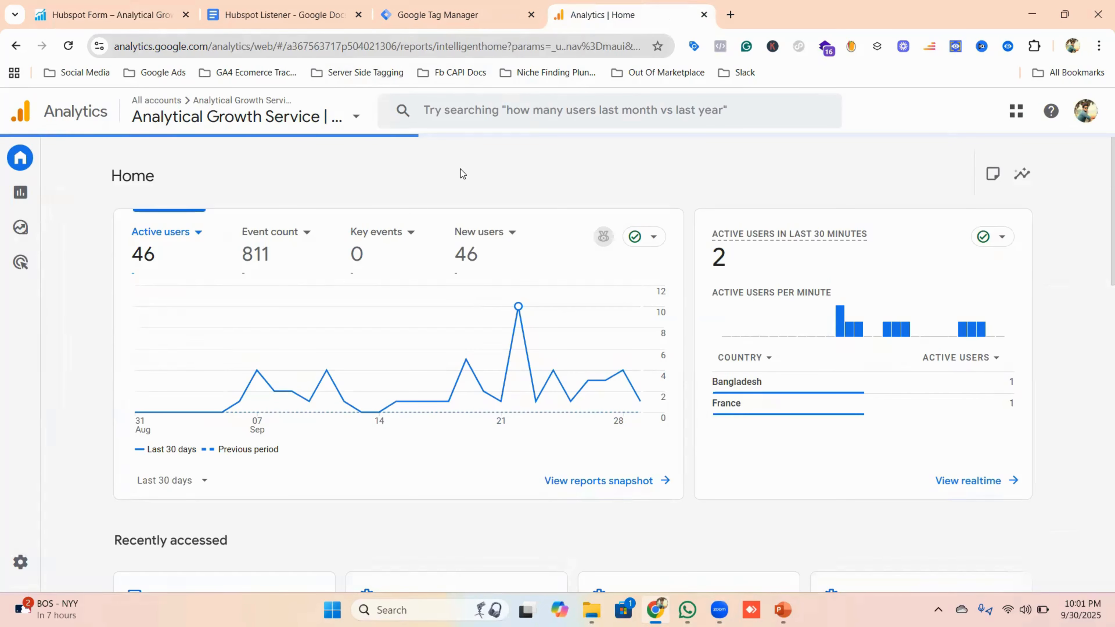
left_click(439, 4)
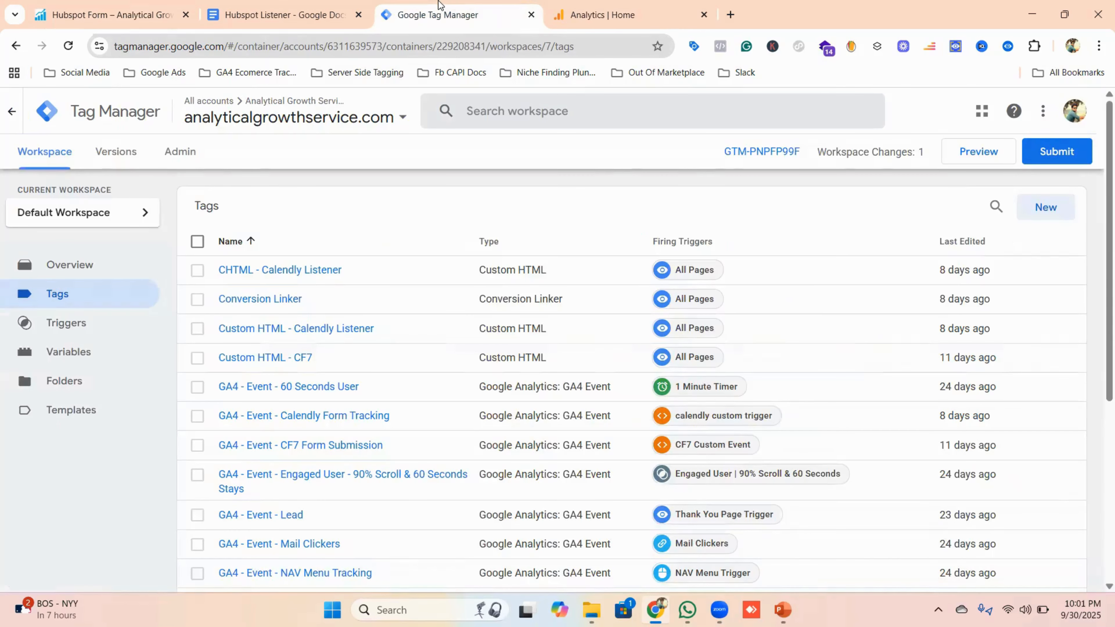
left_click(281, 17)
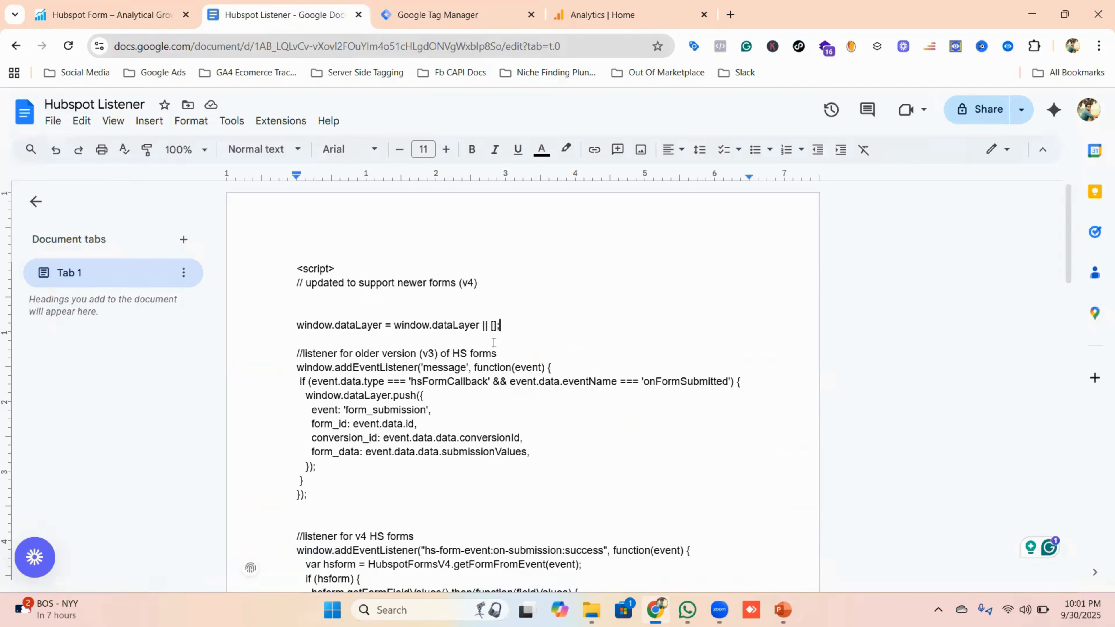
left_click(513, 335)
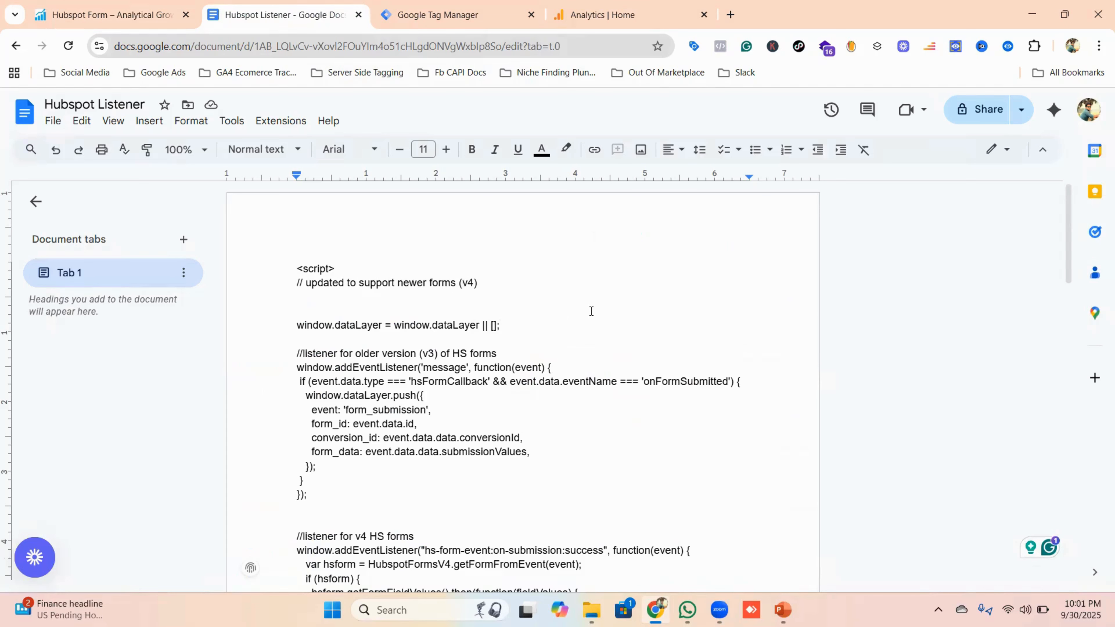
Step: Create a new tag in Google Tag Manager and name it "Custom HTML - Hubspot Listener"
left_click(465, 18)
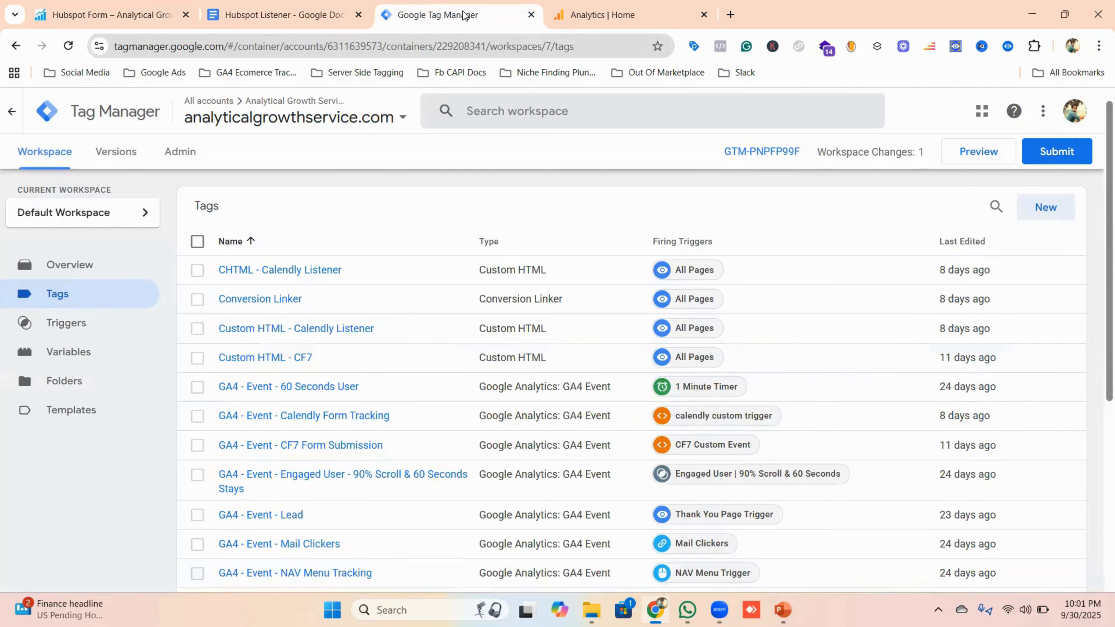
left_click(1053, 210)
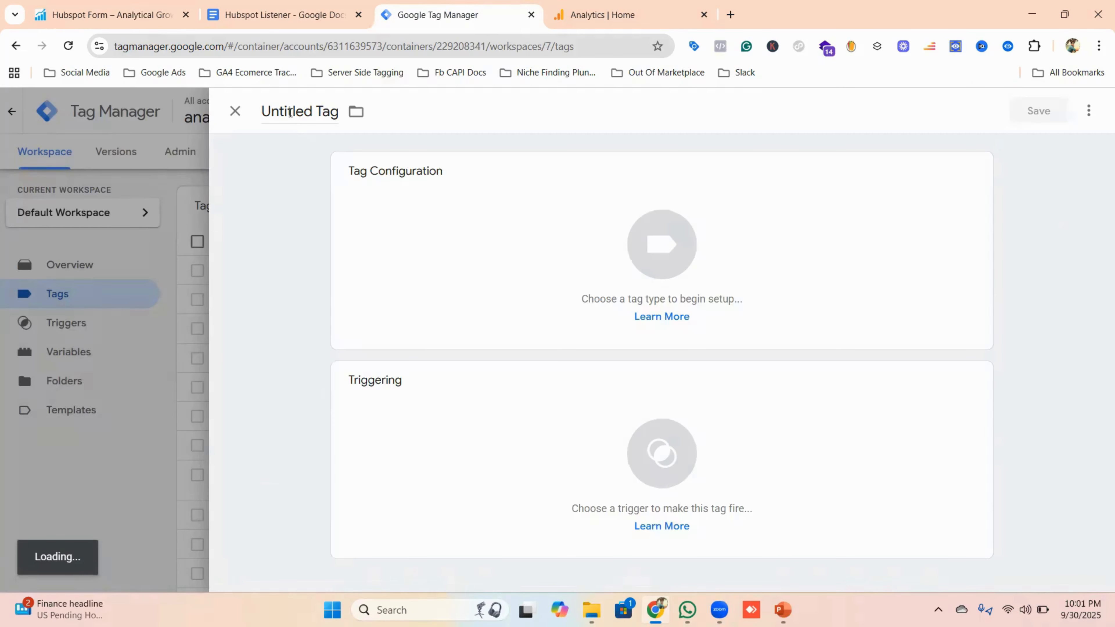
left_click(290, 112)
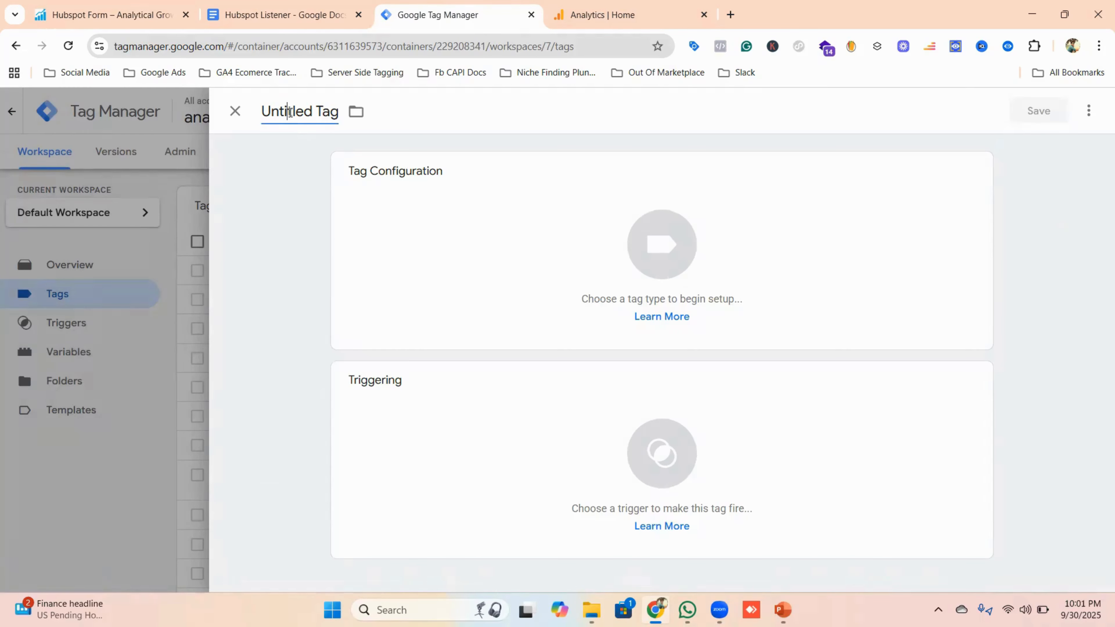
key("ctrl+a")
key("BackSpace")
key("Caps_Lock")
type("C")
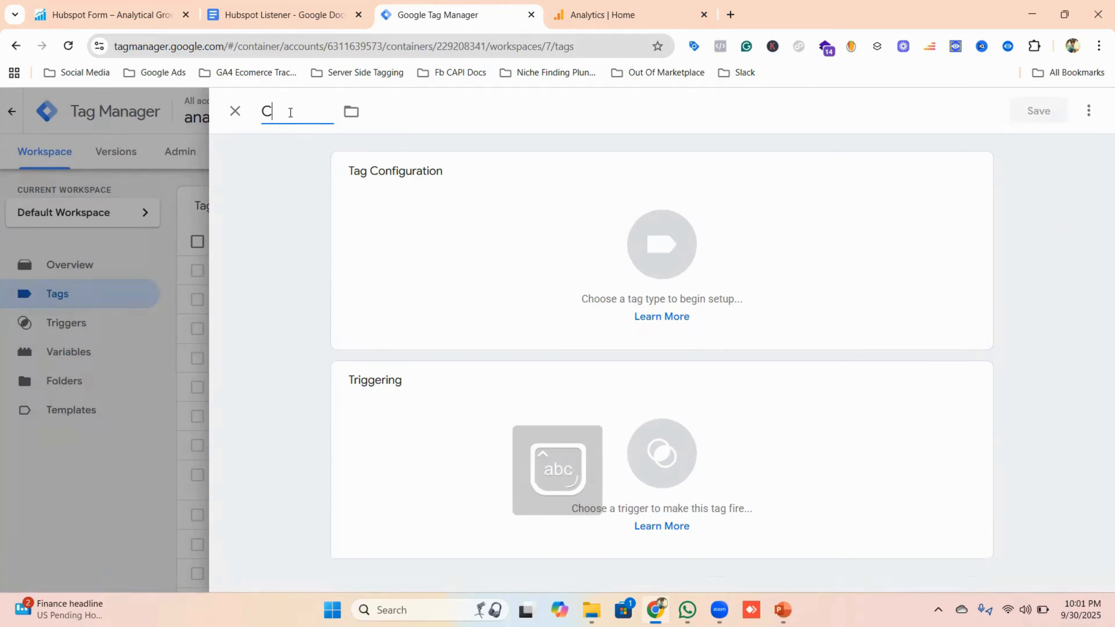
type("ustom")
key("Caps_Lock")
type("HTML - H")
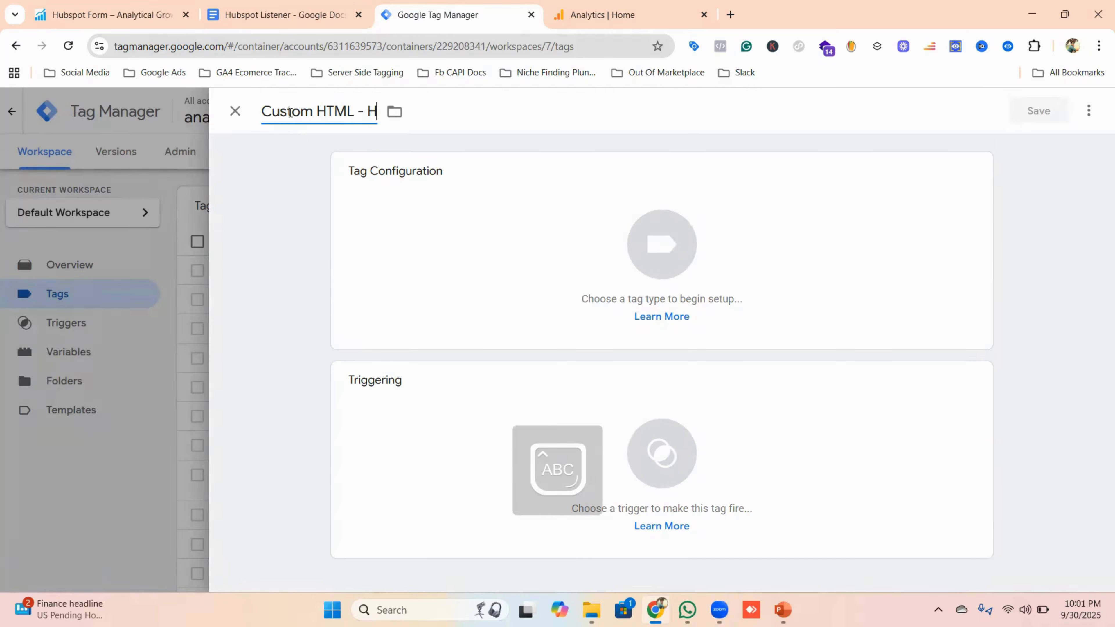
key("Caps_Lock")
type("ubspot")
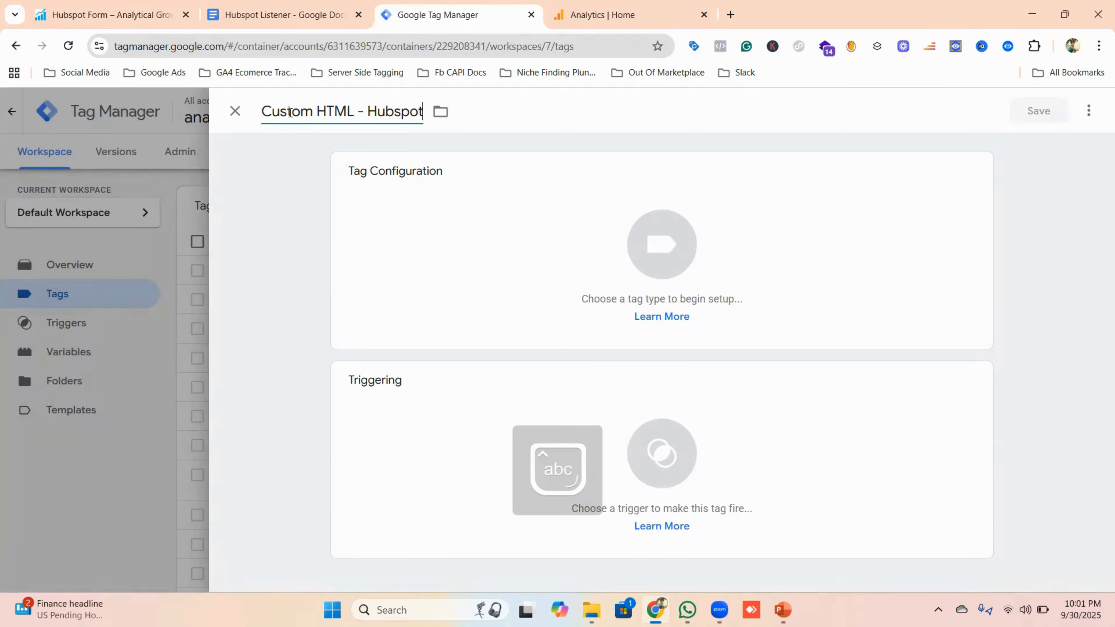
key("Caps_Lock")
type("L")
key("Caps_Lock")
type("istene")
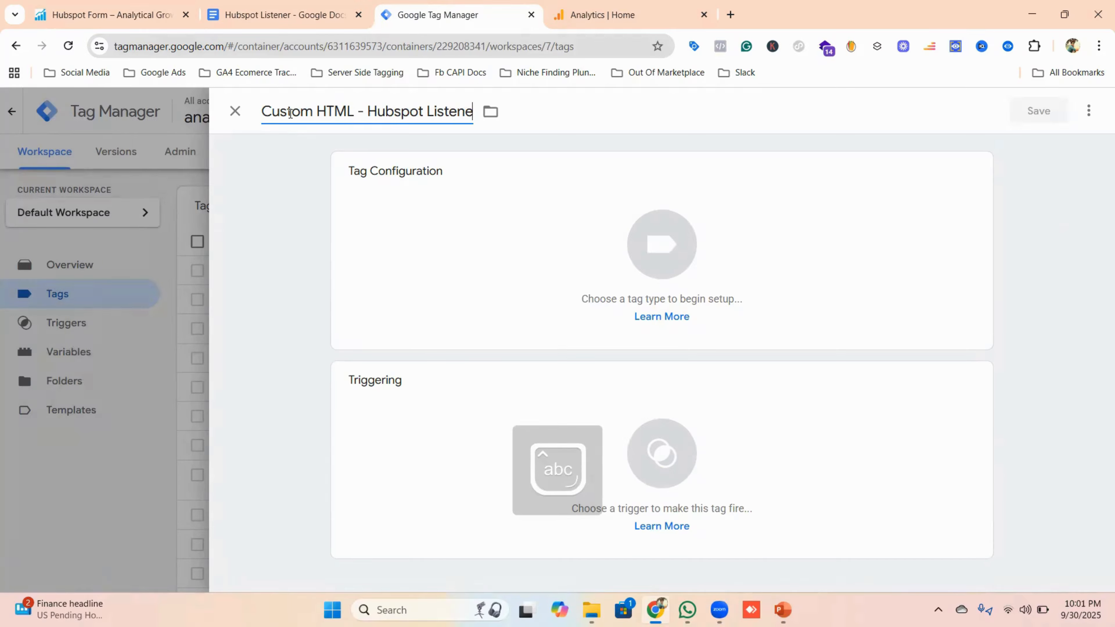
type("r")
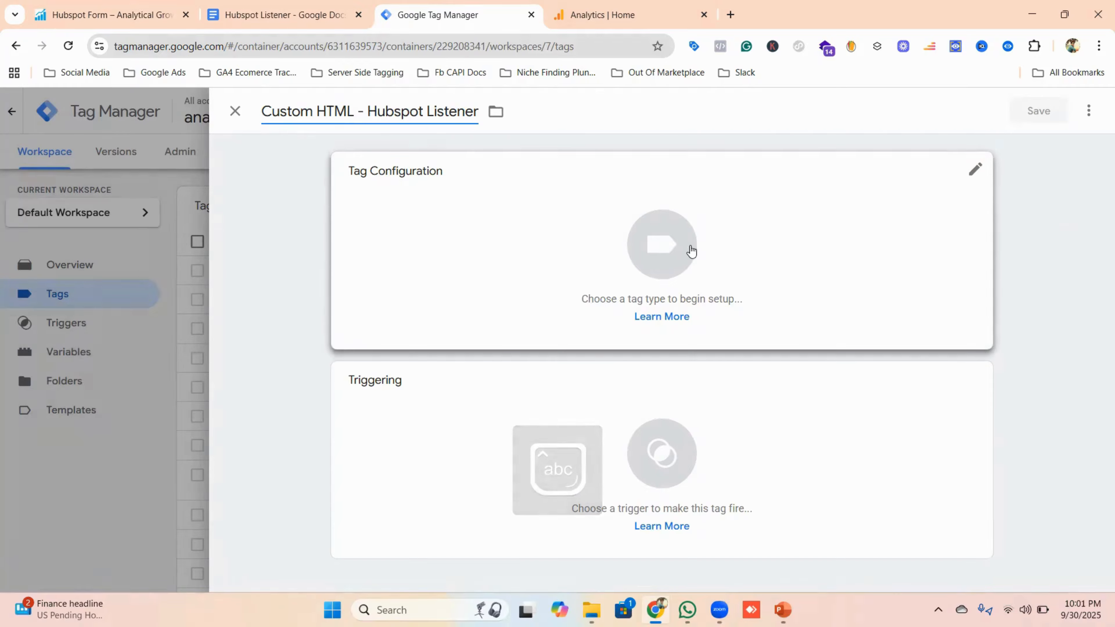
Step: Set the new tag's type to Custom HTML
left_click(645, 237)
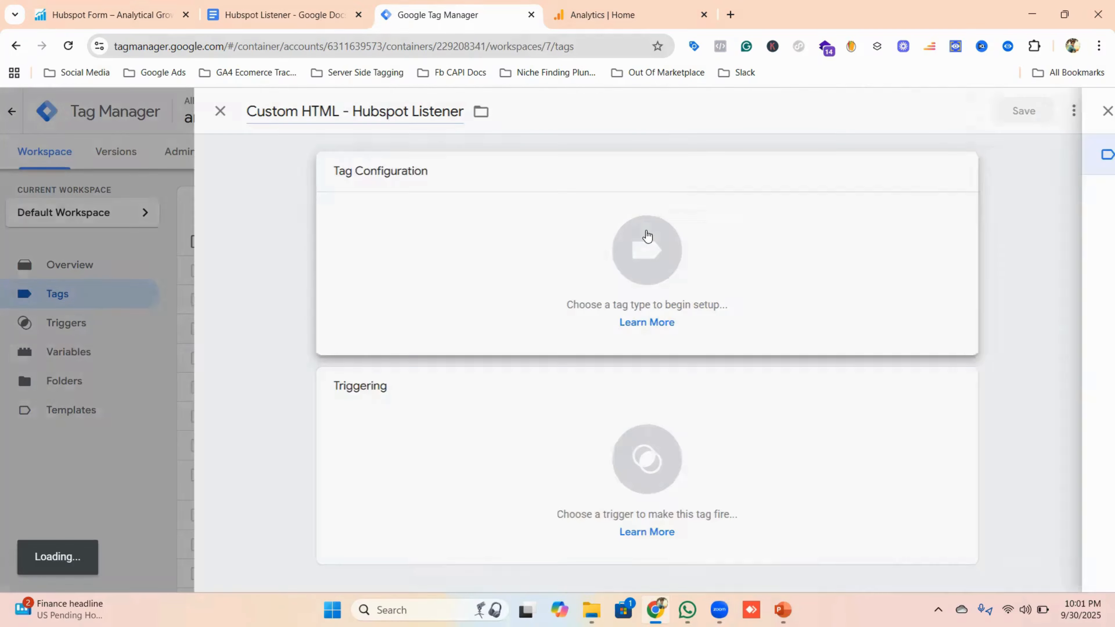
scroll(836, 304, "down", 5)
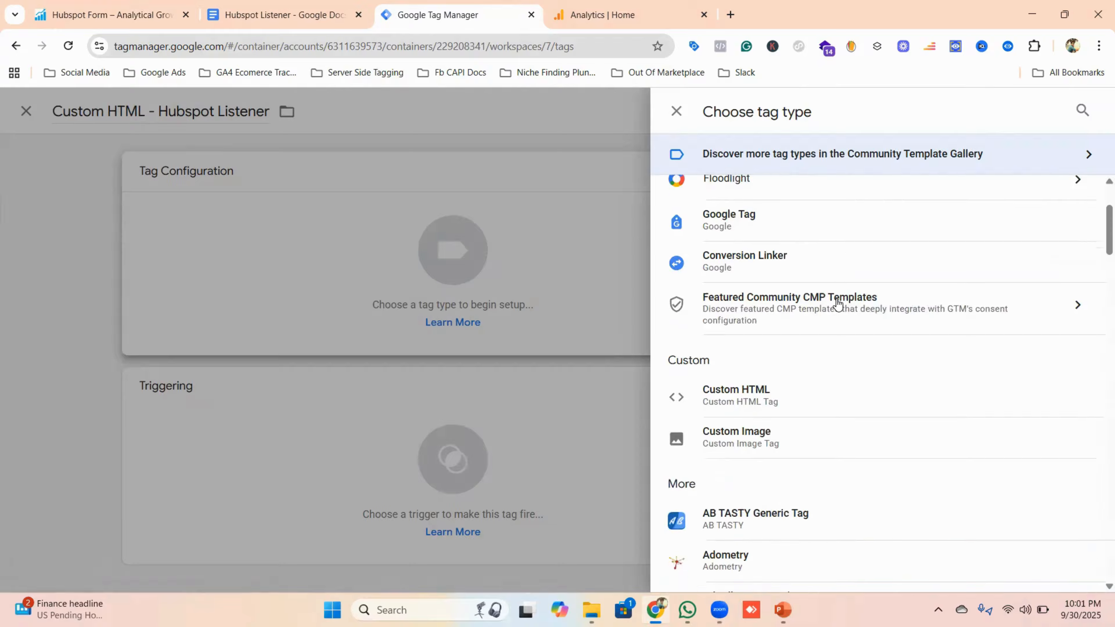
left_click(762, 258)
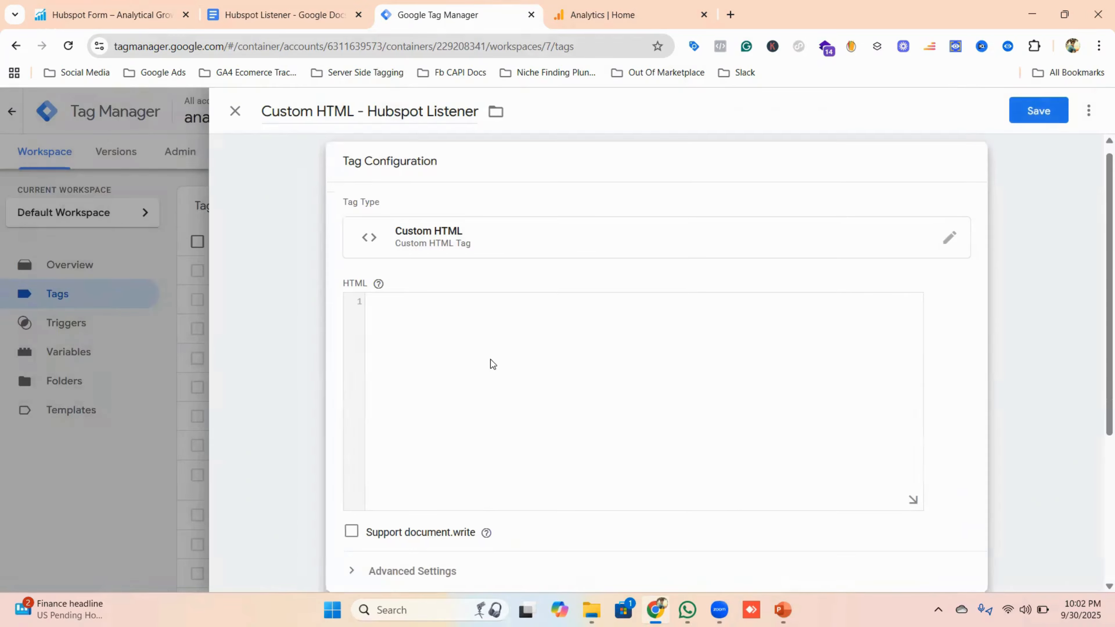
Step: Copy the entire script from the Hubspot Listener document into the tag's HTML code field
left_click(276, 13)
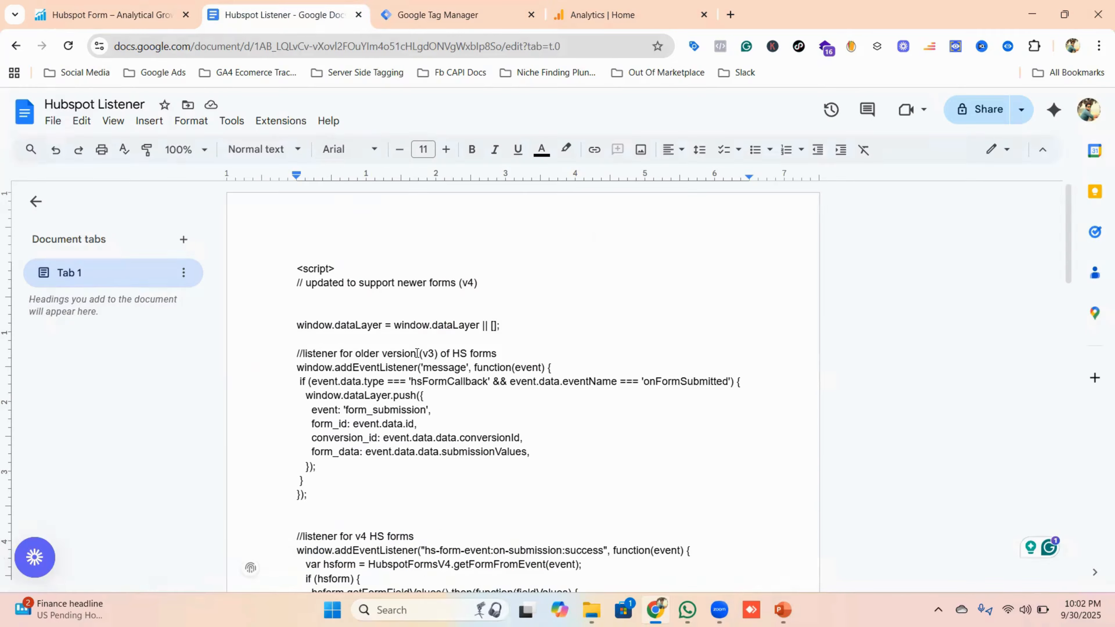
key("ctrl+a")
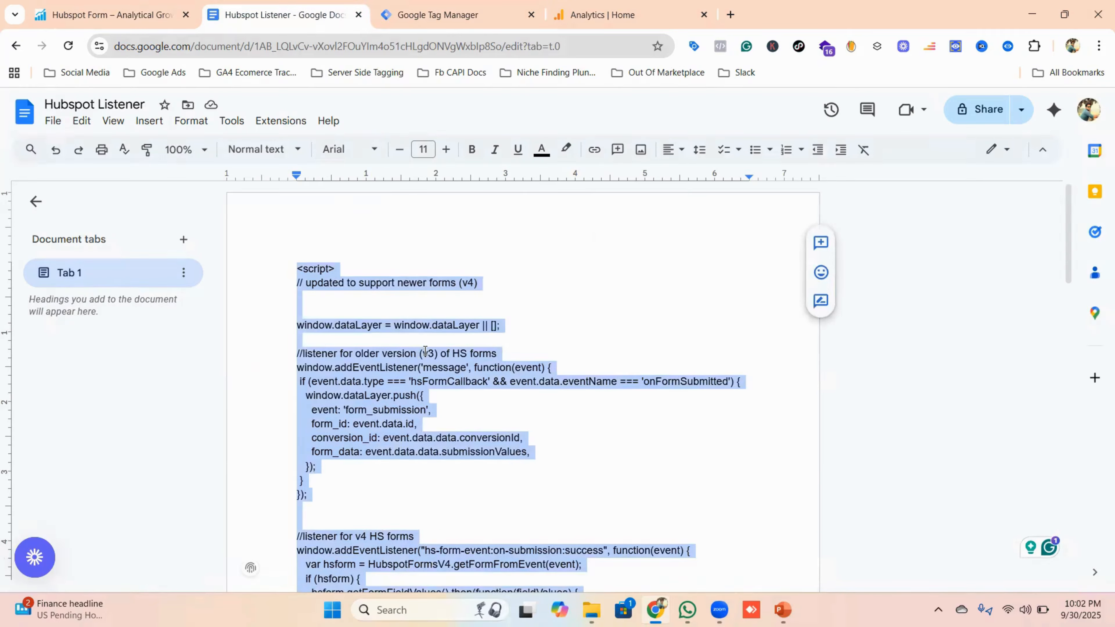
scroll(425, 351, "down", 8)
scroll(446, 336, "up", 8)
left_click(458, 19)
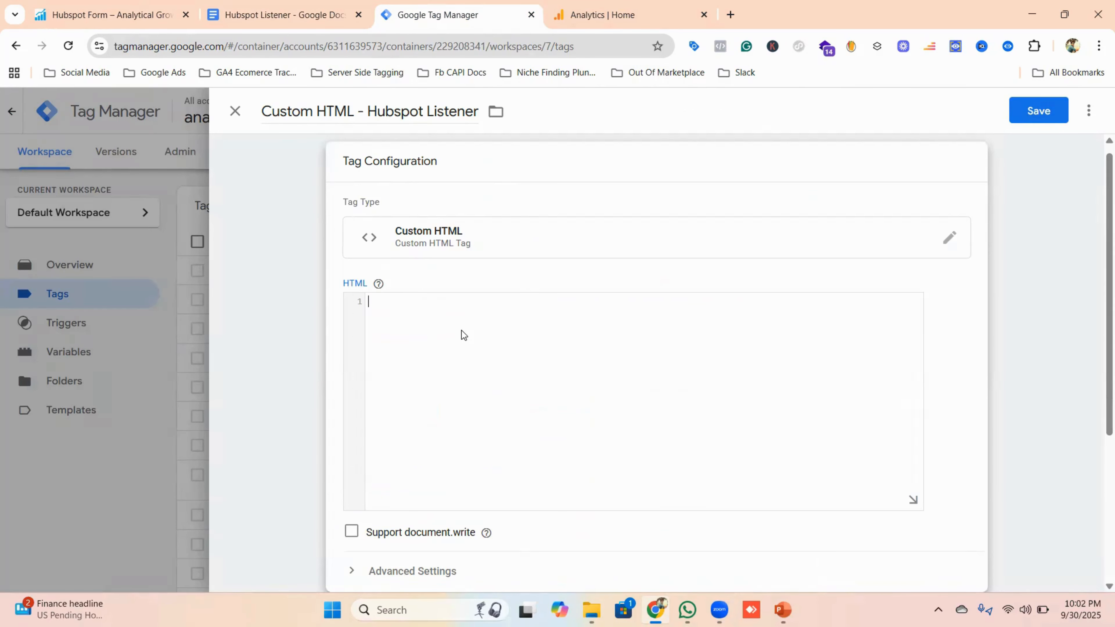
key("ctrl+v")
Step: Assign the All Pages trigger to the Hubspot Listener tag and save the tag
scroll(465, 333, "down", 5)
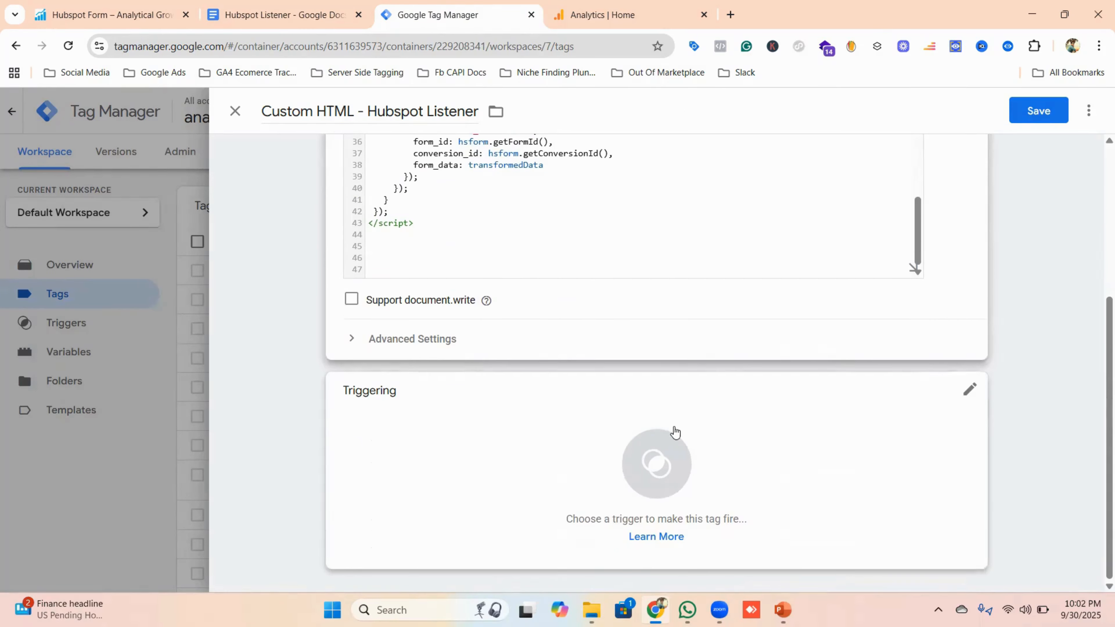
left_click(665, 453)
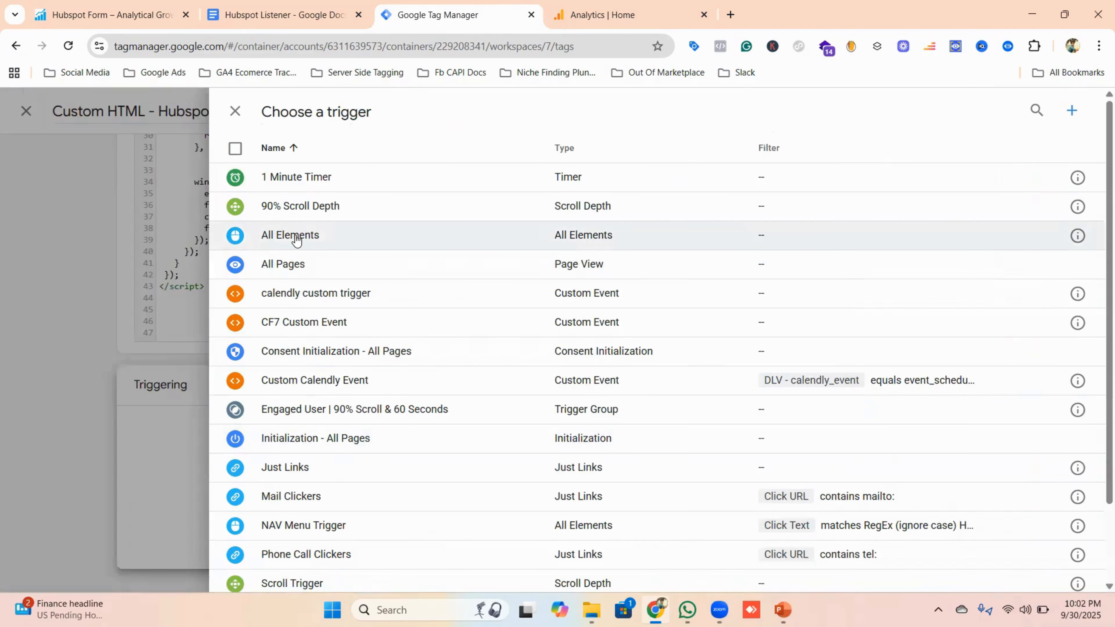
left_click(295, 265)
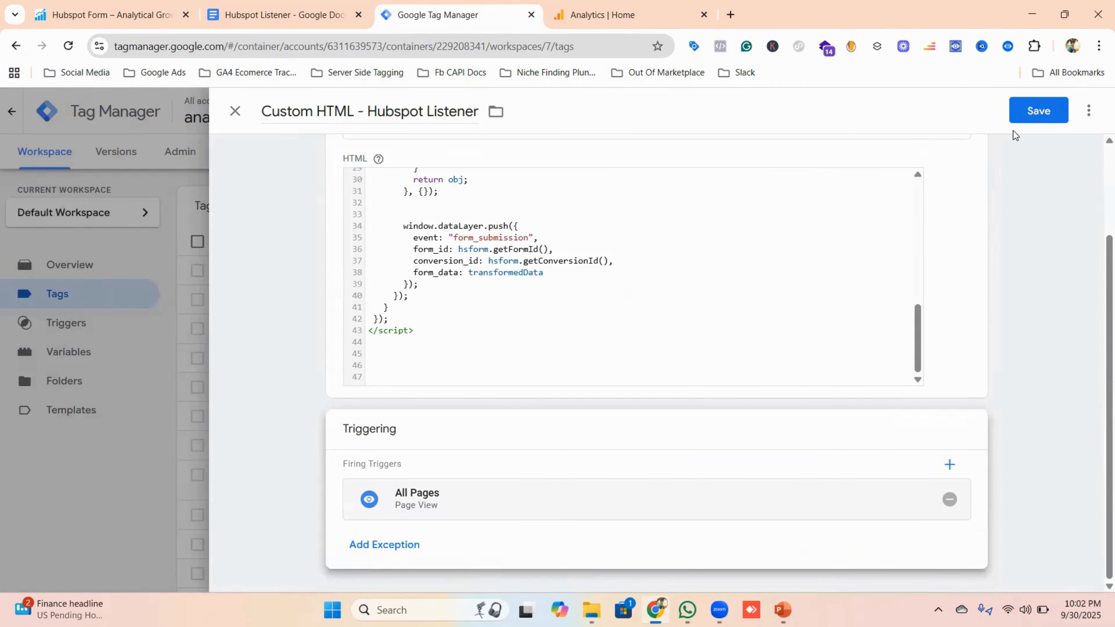
left_click(1048, 113)
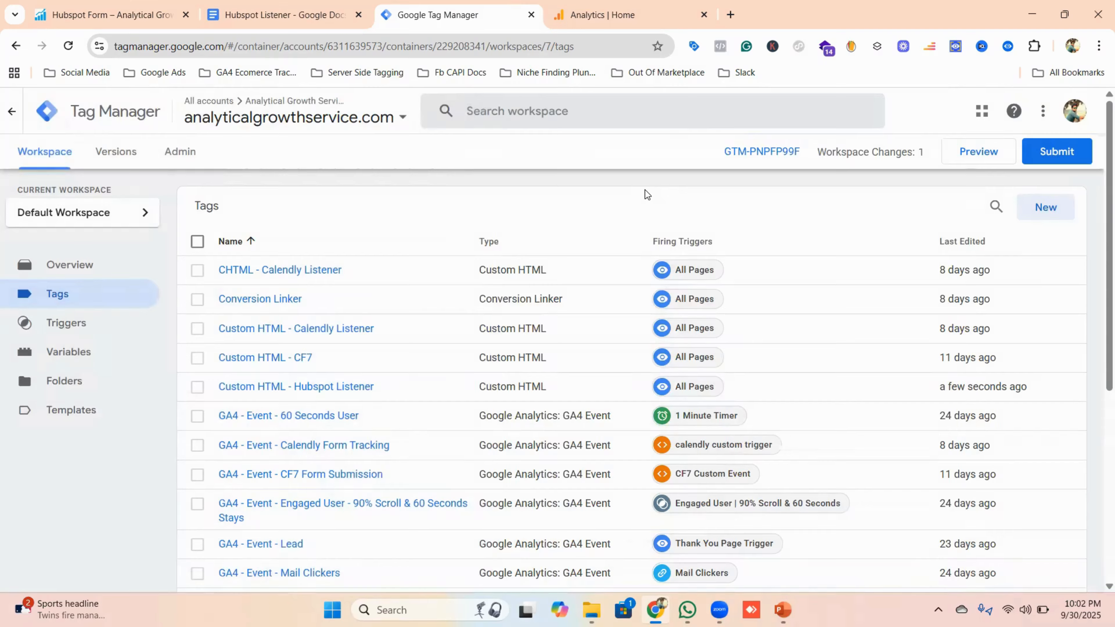
left_click(980, 152)
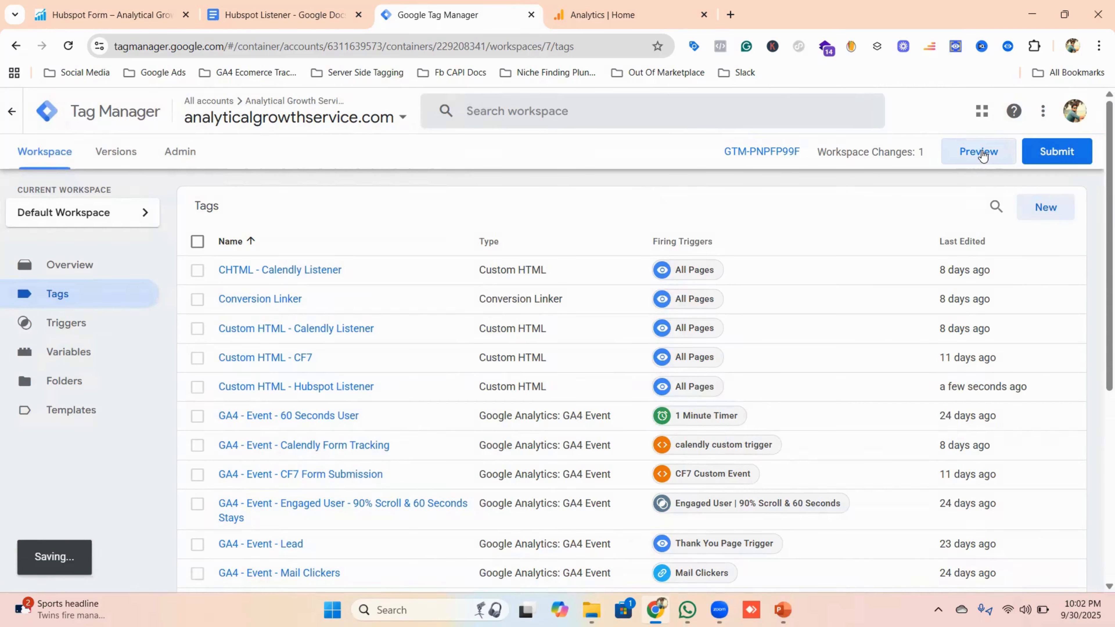
left_click(308, 16)
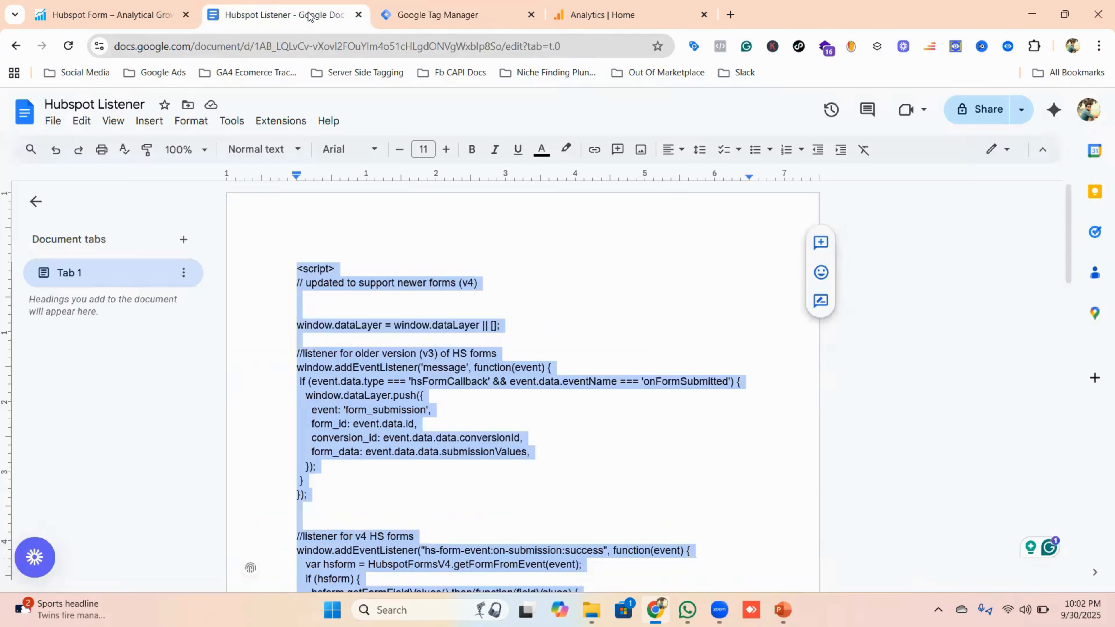
left_click(155, 10)
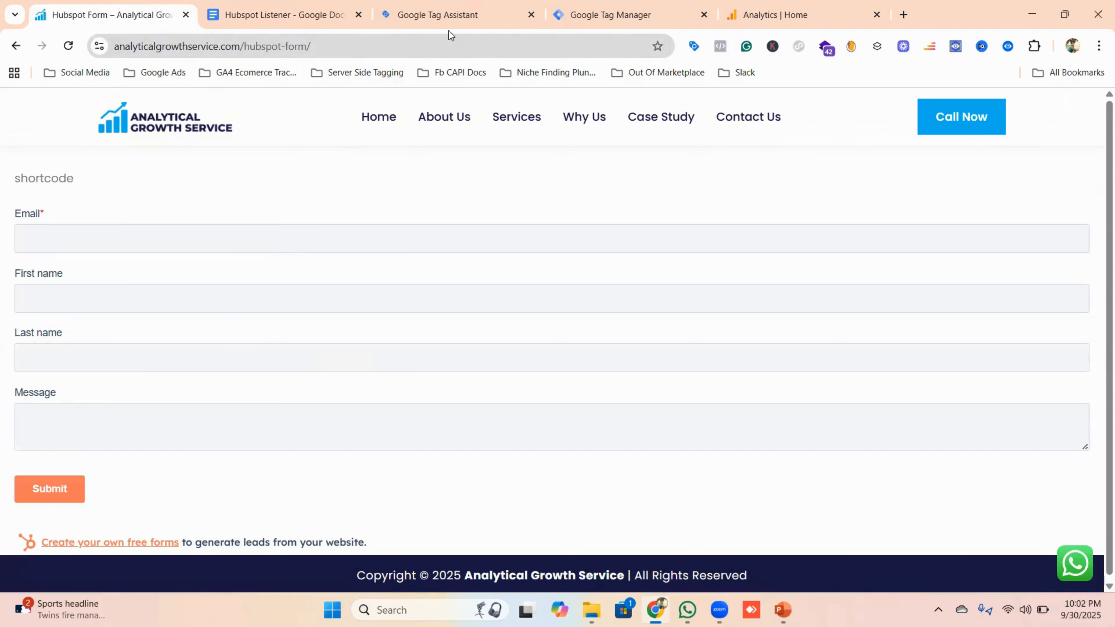
left_click(461, 13)
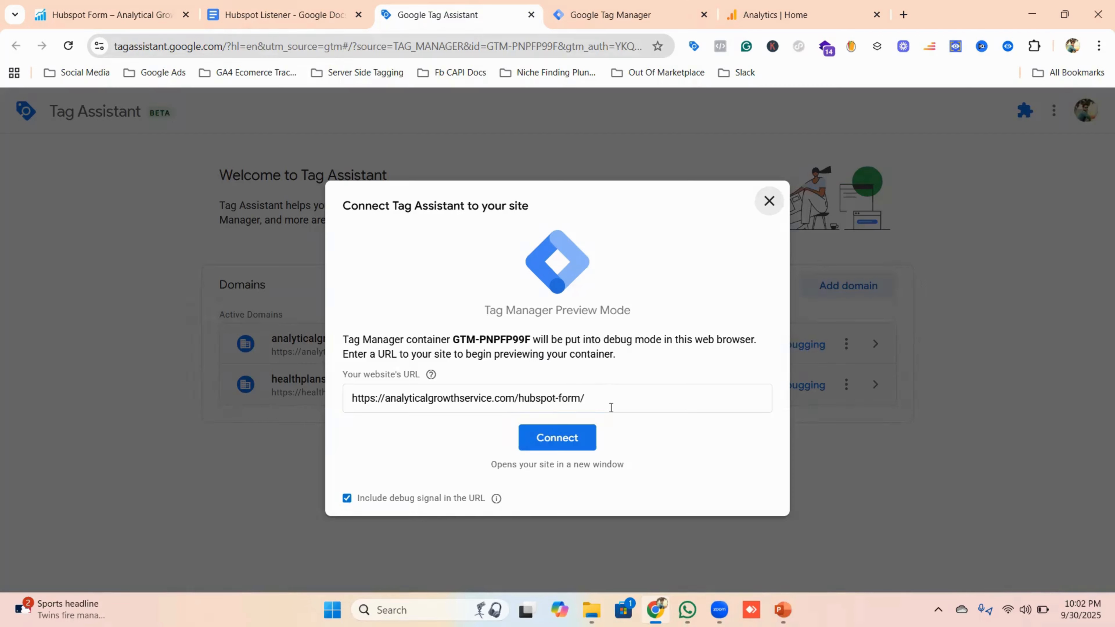
left_click(559, 438)
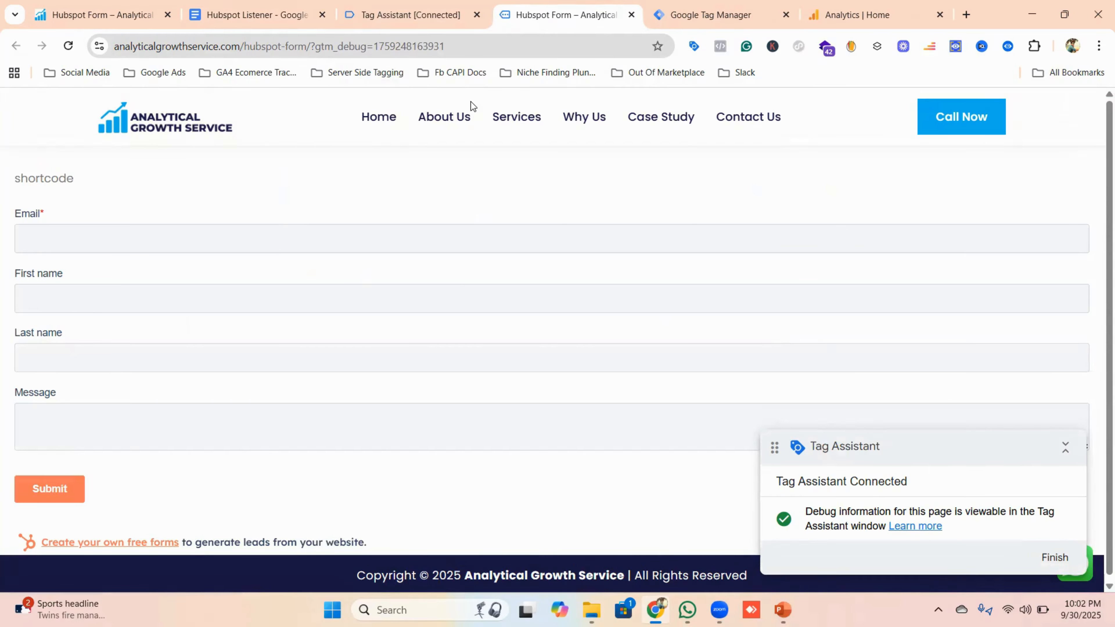
Step: Examine Tag Assistant's summary to see which tags fired on the HubSpot form page
left_click(402, 15)
left_click(544, 364)
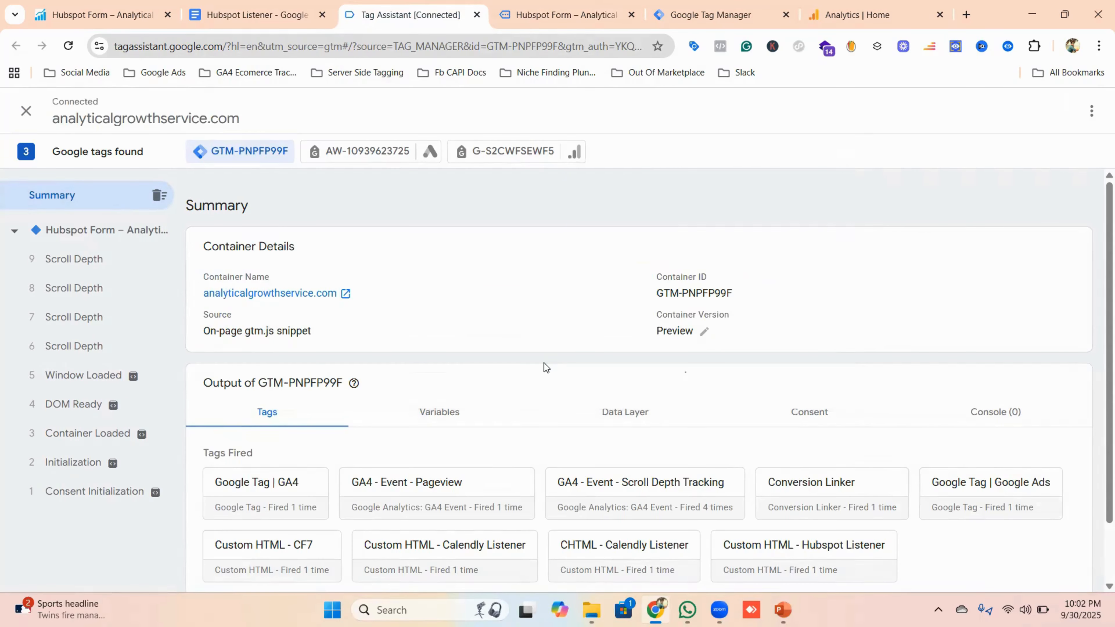
left_click(553, 13)
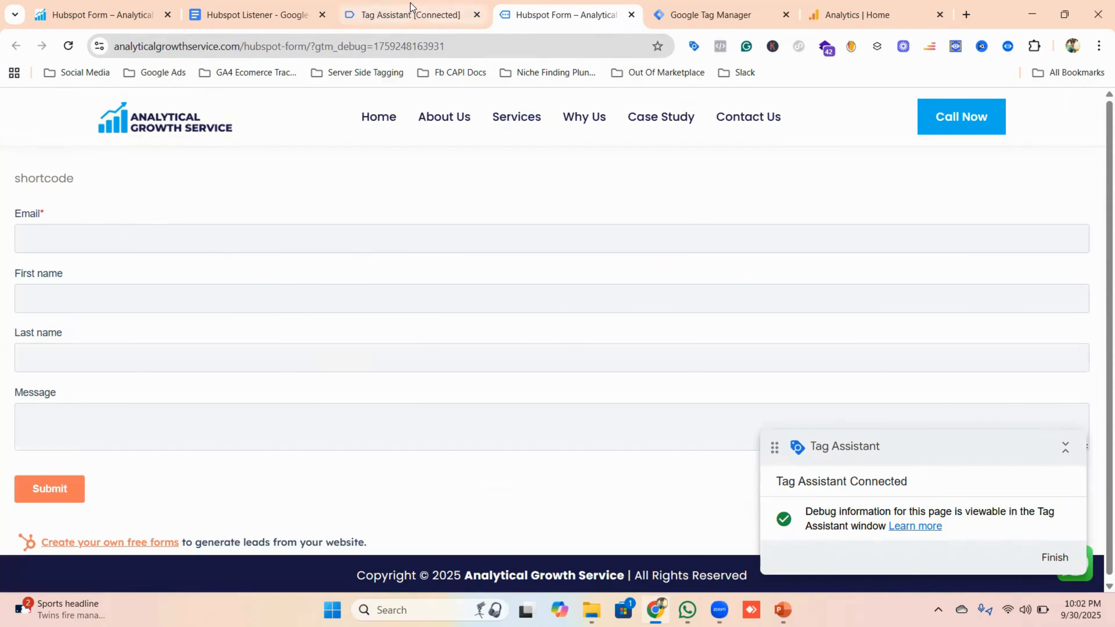
left_click(410, 13)
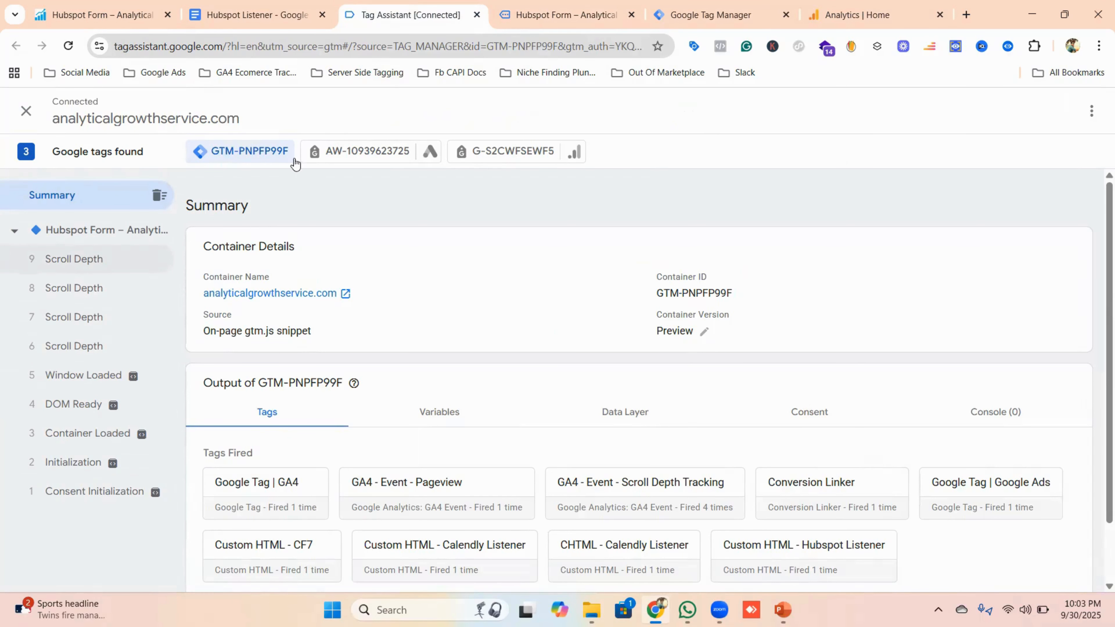
Step: Fill in the HubSpot form with the contact's email, first name, last name and the message "test", and submit it
left_click(577, 15)
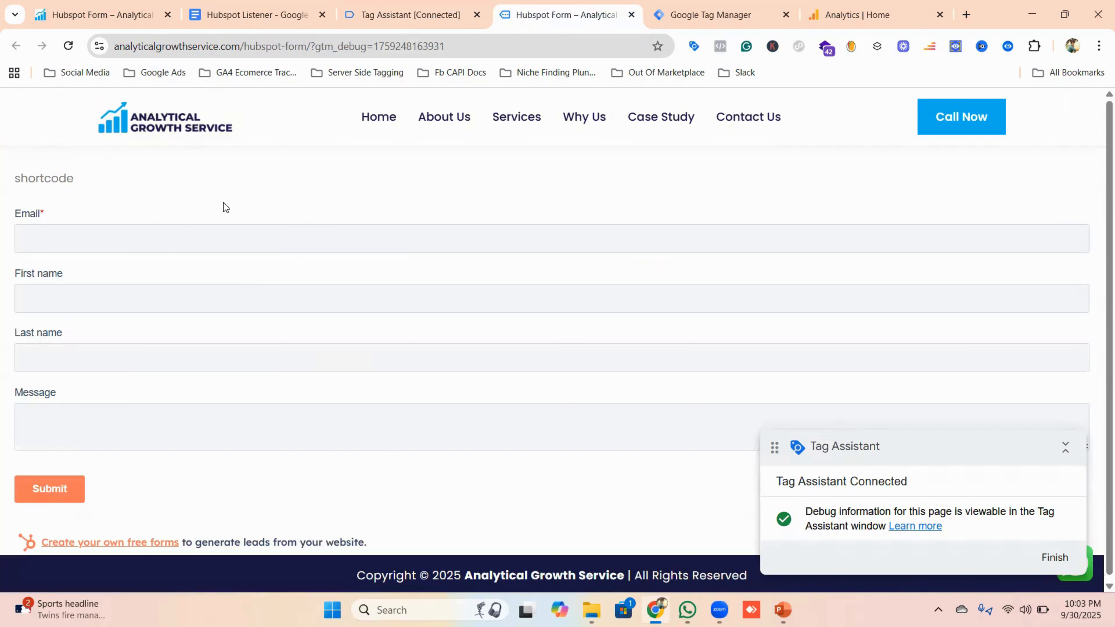
left_click(175, 230)
left_click(174, 272)
left_click(104, 299)
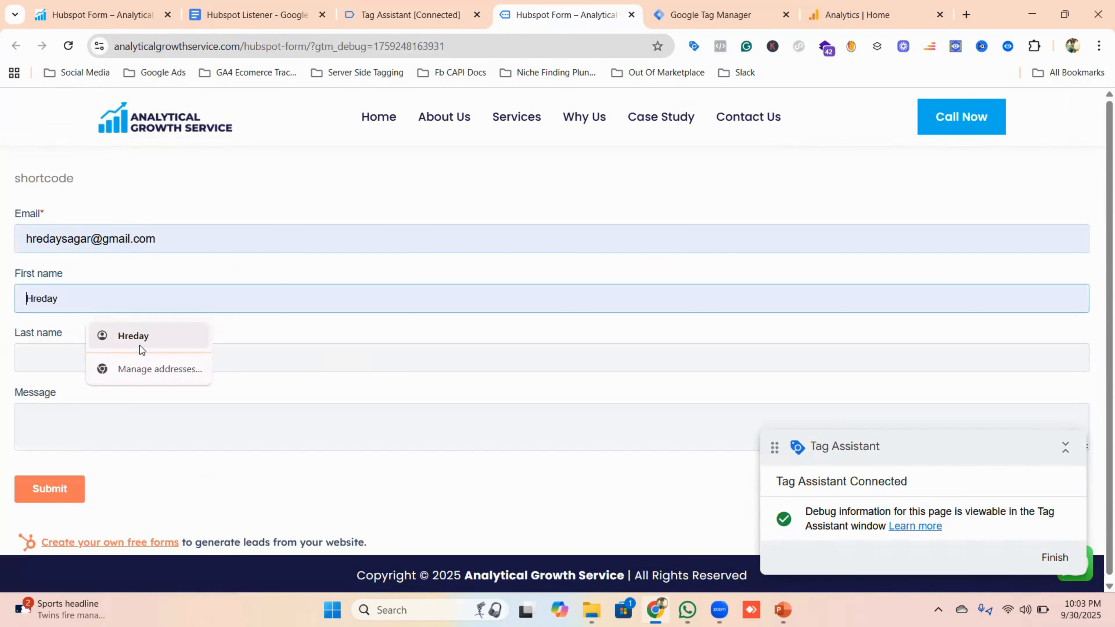
left_click(140, 345)
left_click(122, 359)
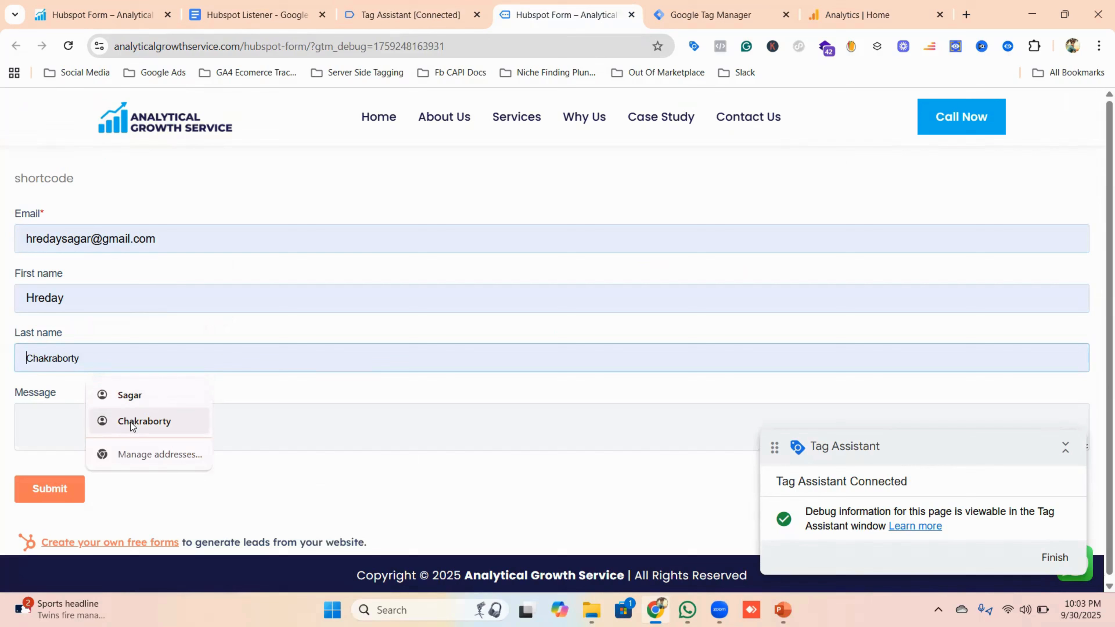
left_click(132, 401)
left_click(111, 408)
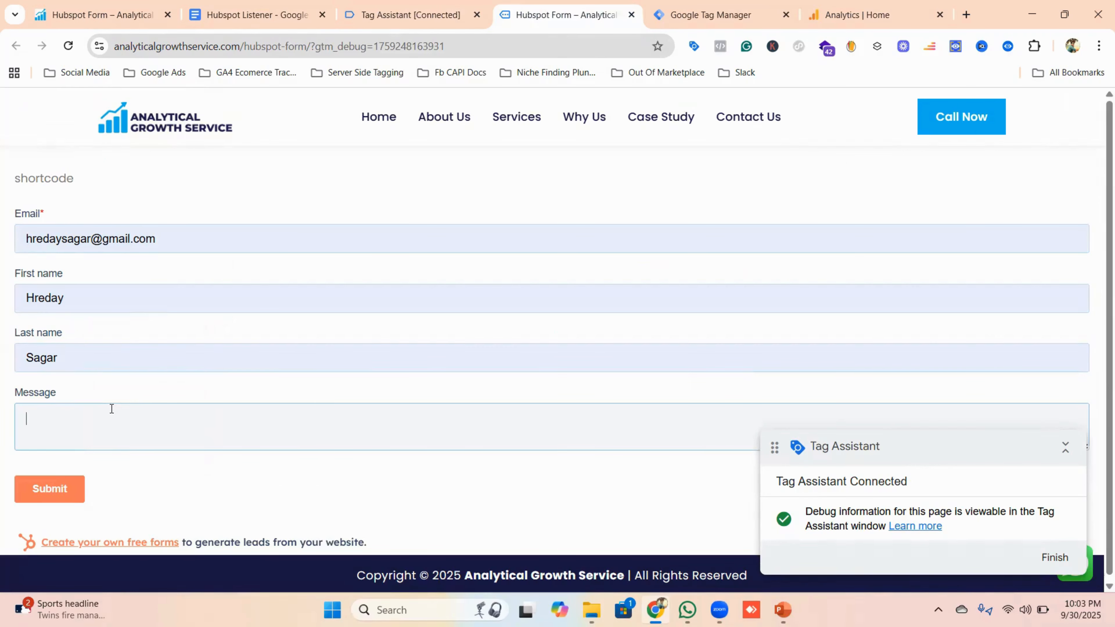
type("test")
scroll(75, 449, "down", 1)
left_click(45, 488)
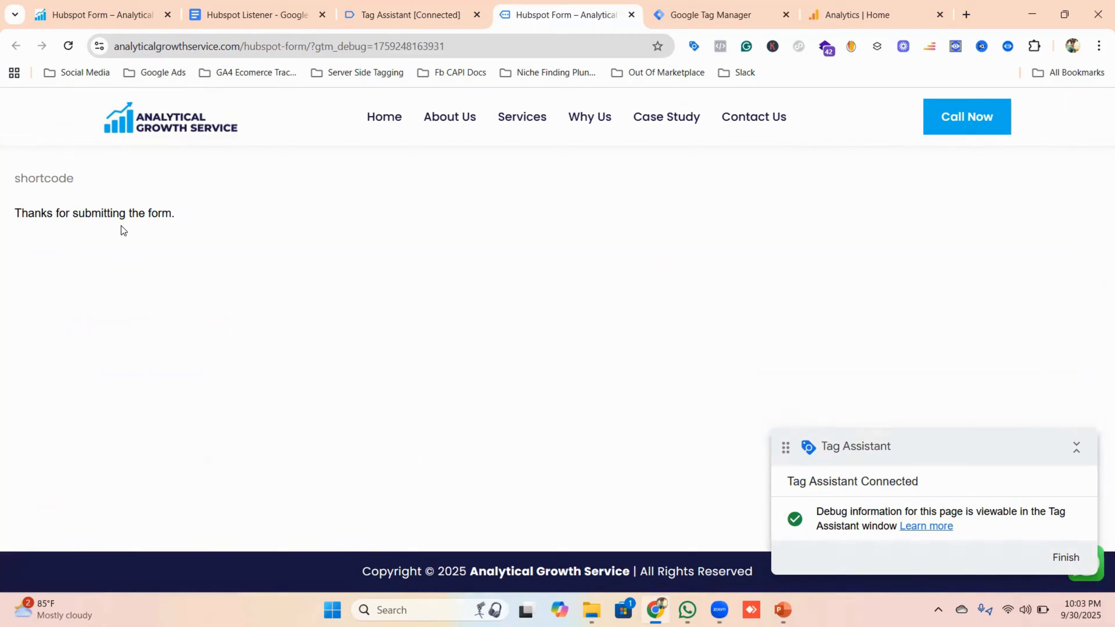
Step: Inspect the data layer values of the form_submission event in Tag Assistant, including the form_id entry
left_click(441, 11)
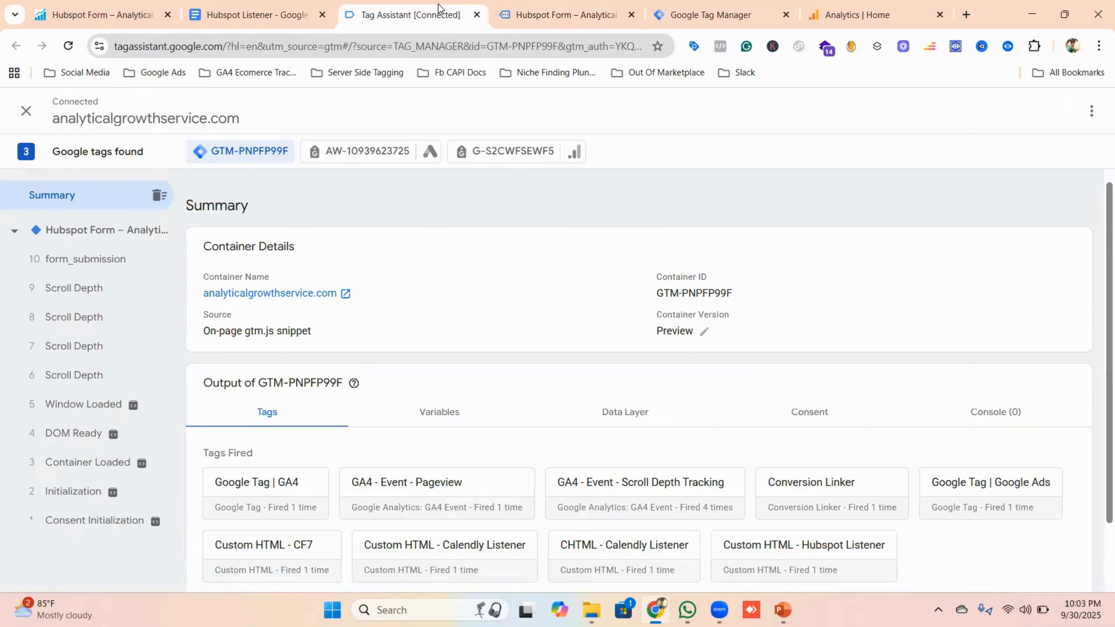
left_click(93, 263)
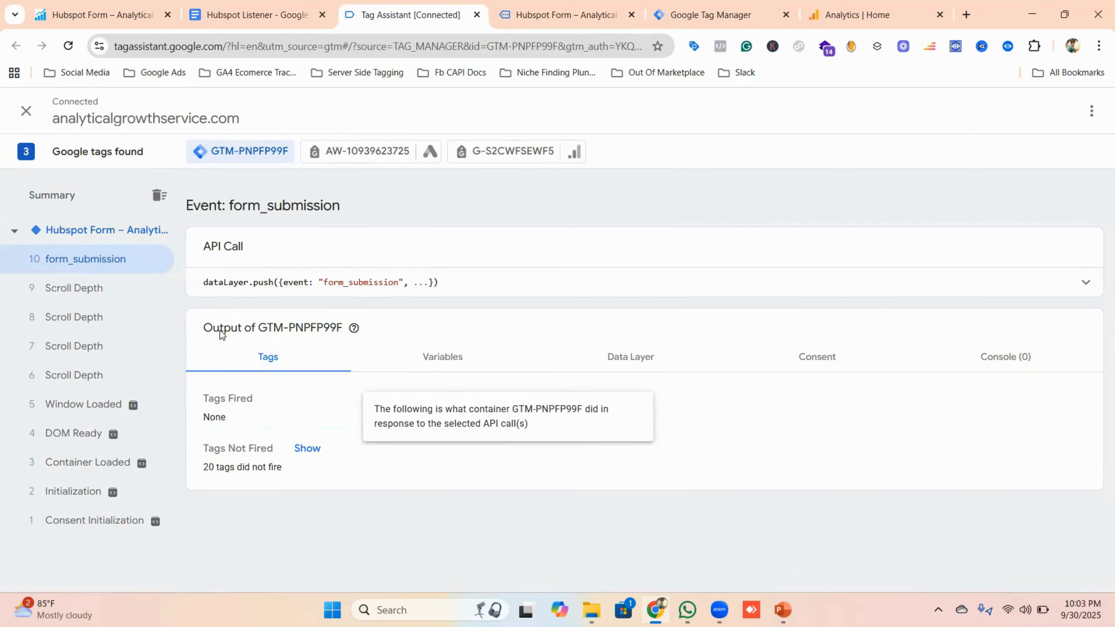
left_click(636, 365)
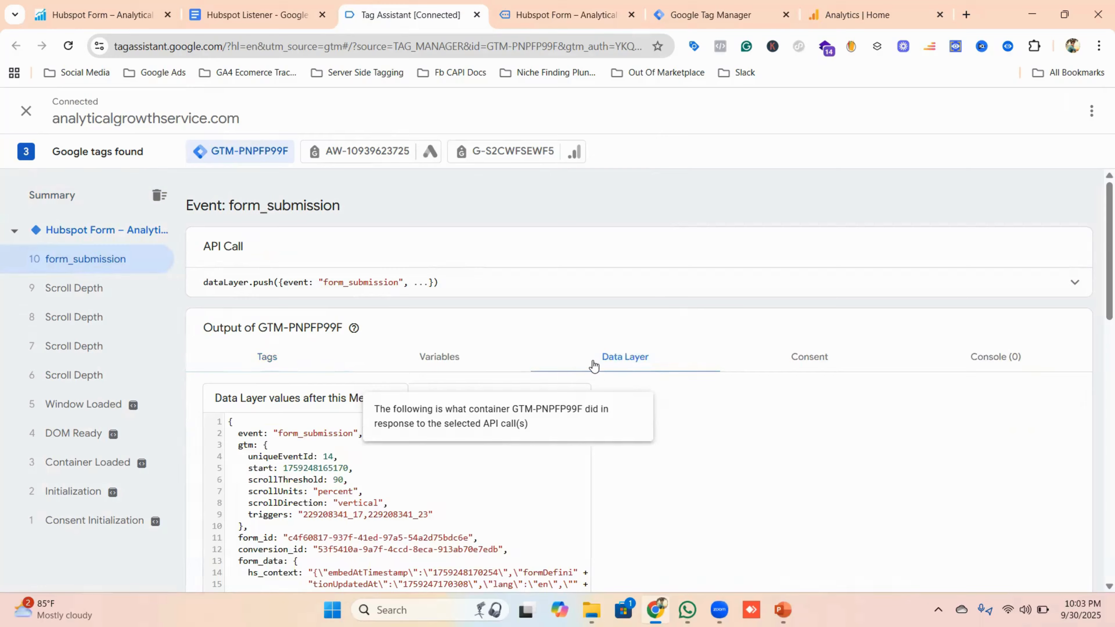
scroll(562, 353, "down", 4)
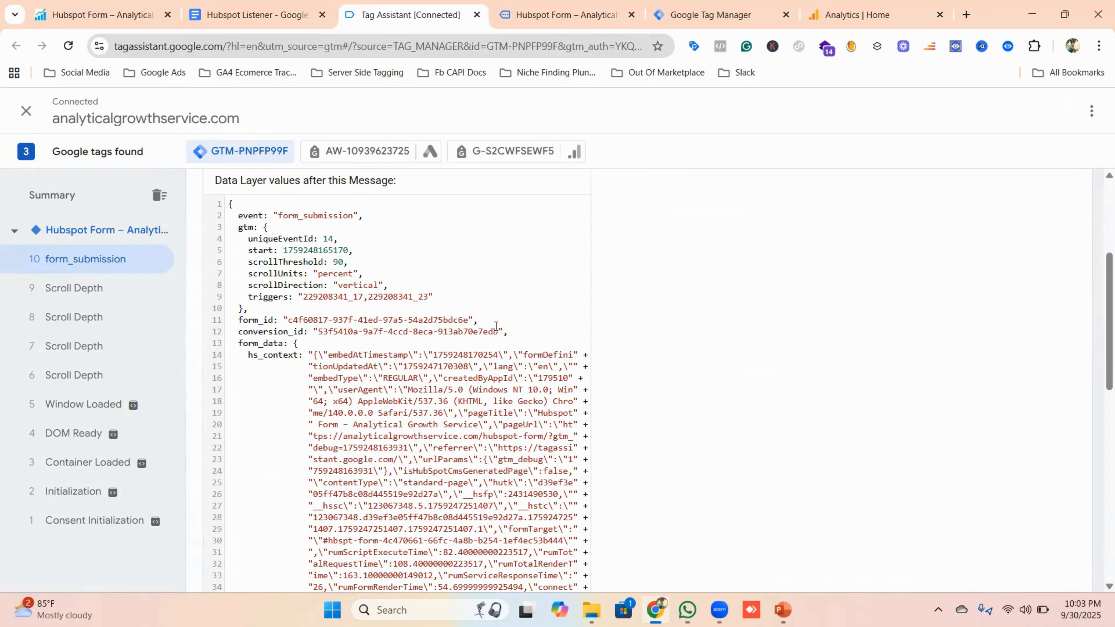
left_click_drag(490, 322, 220, 324)
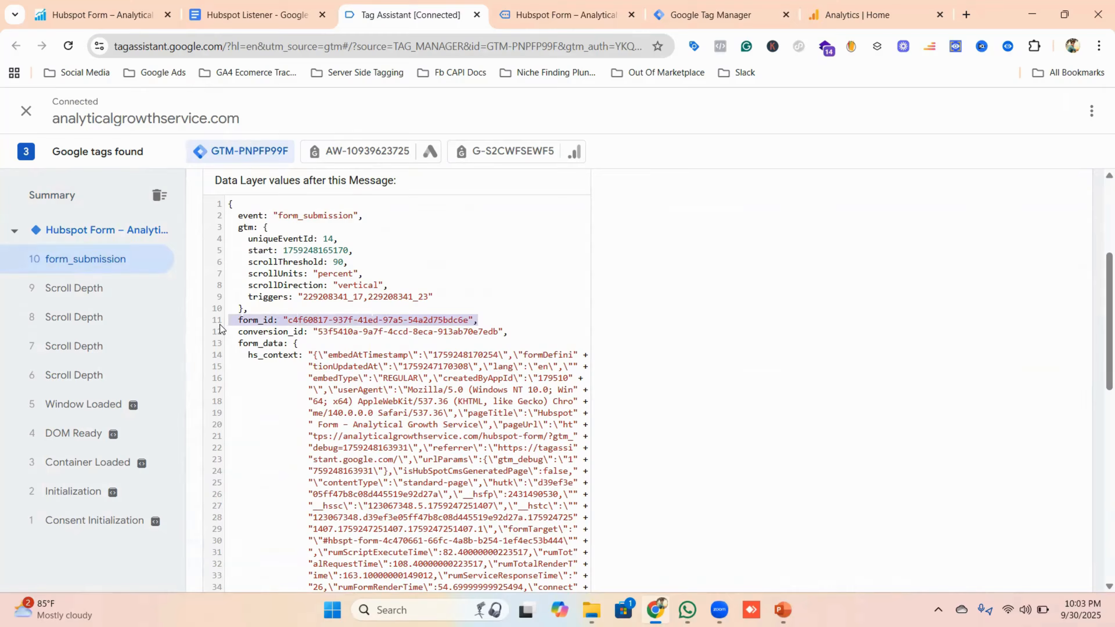
left_click(306, 321)
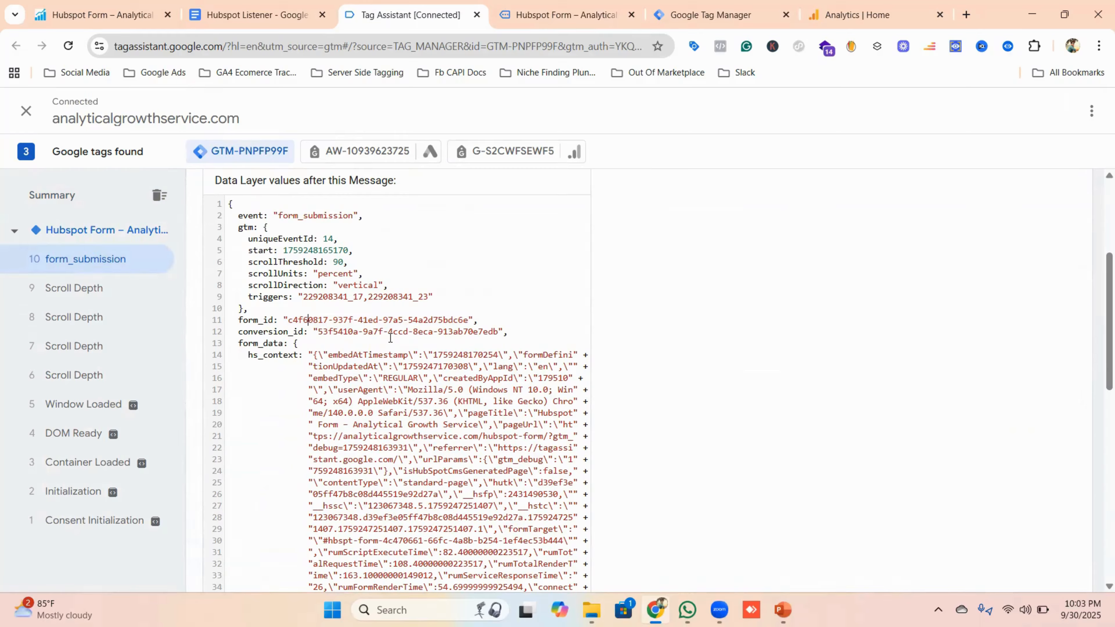
Step: Examine the form_data section of the data layer for the submitted email, firstname and lastname fields
scroll(435, 308, "down", 2)
scroll(435, 309, "down", 3)
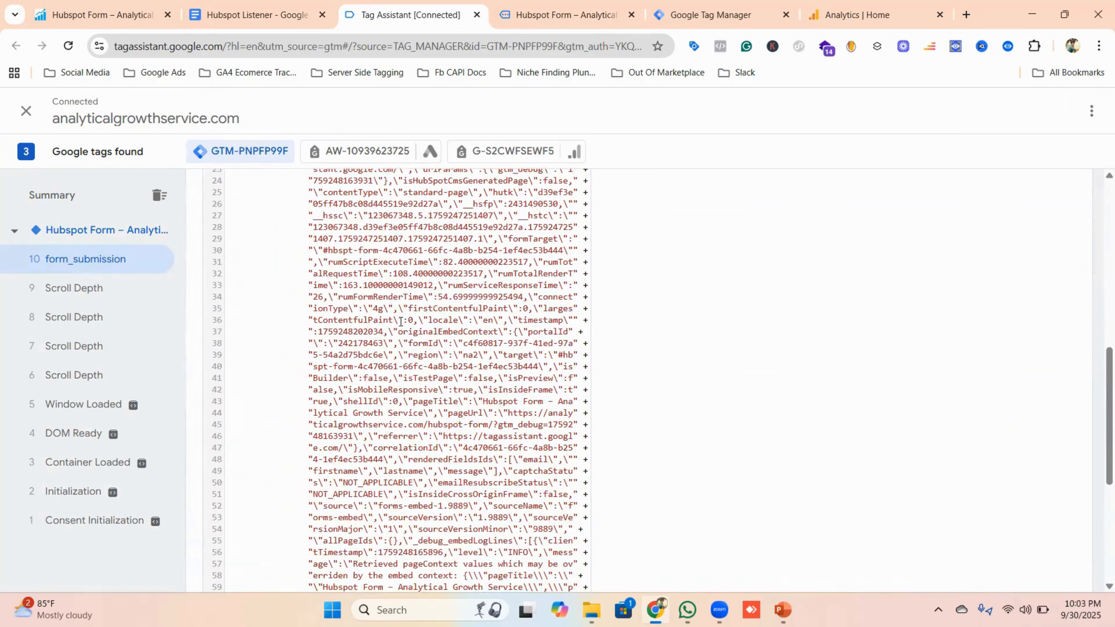
scroll(401, 321, "up", 1)
scroll(400, 321, "down", 12)
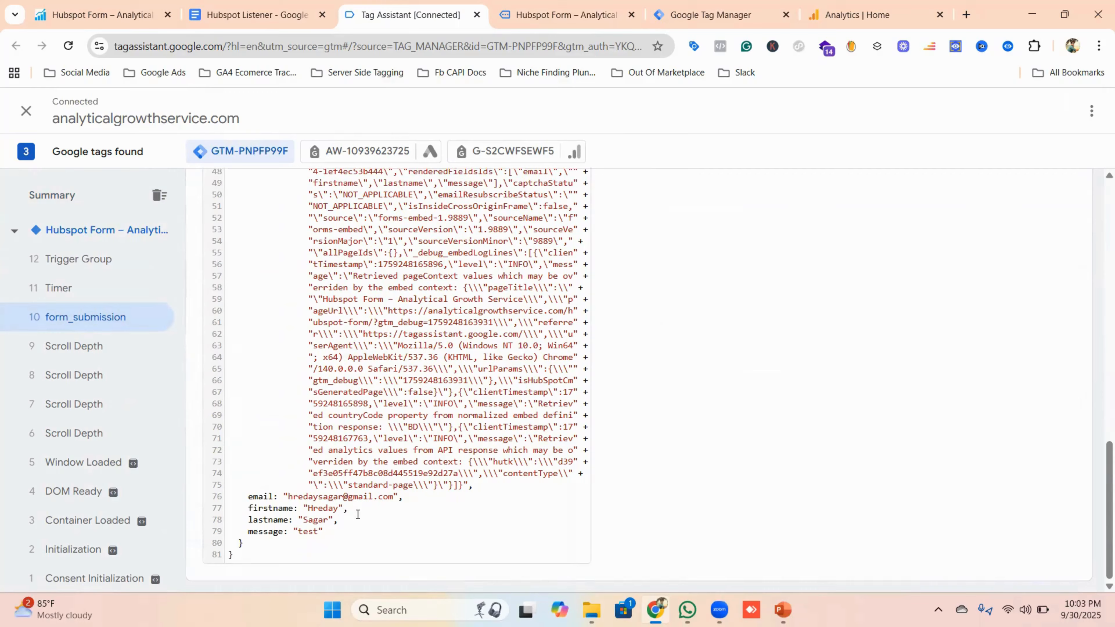
left_click_drag(348, 521, 231, 497)
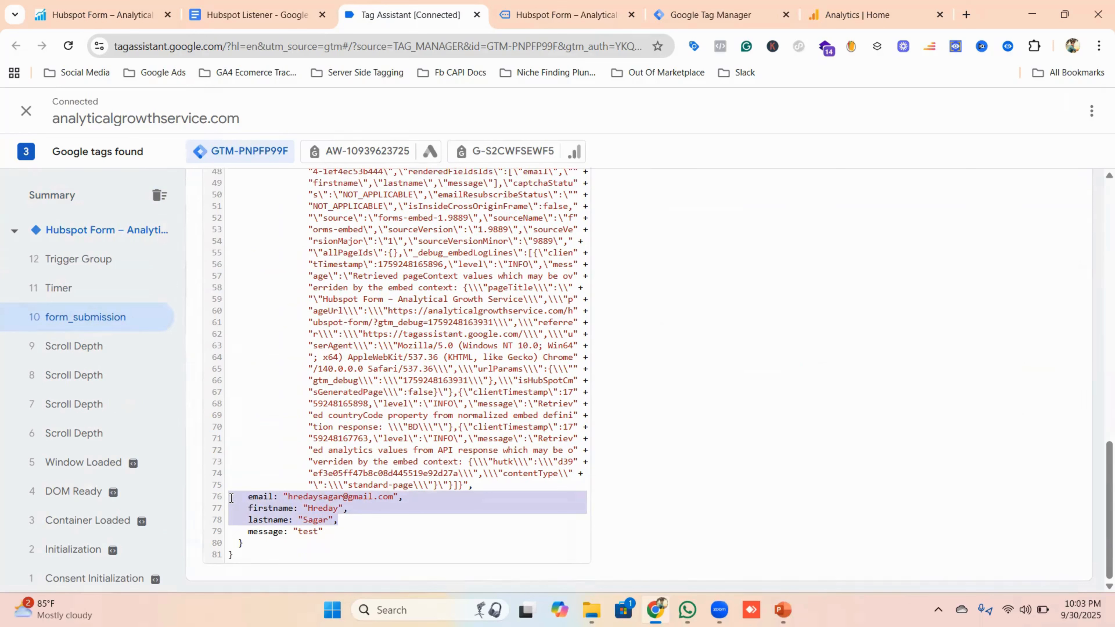
left_click(266, 506)
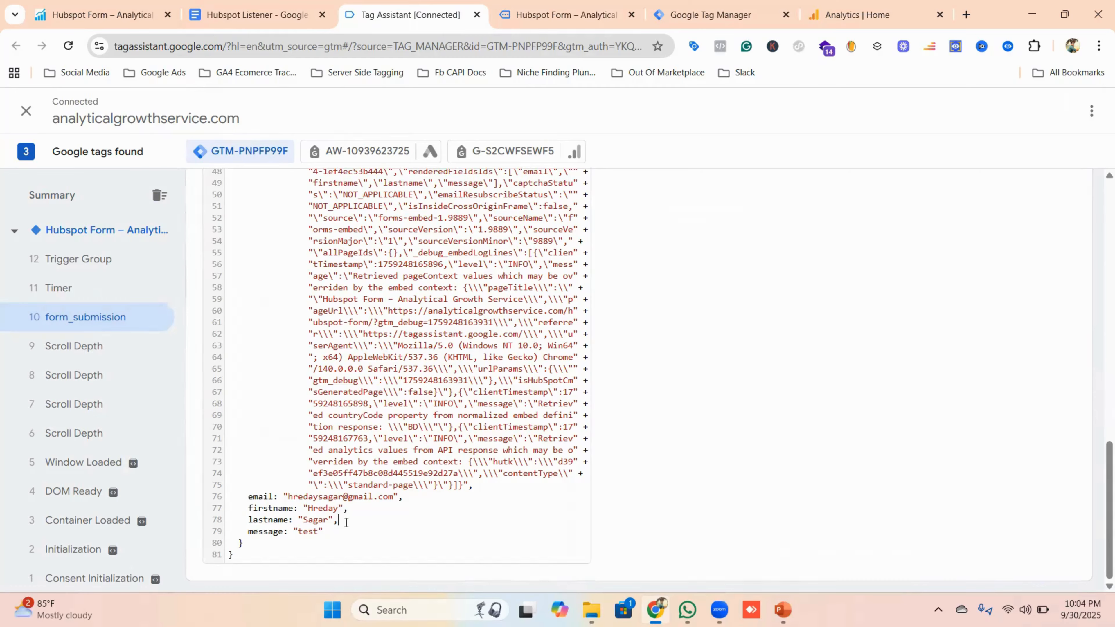
left_click_drag(339, 520, 241, 498)
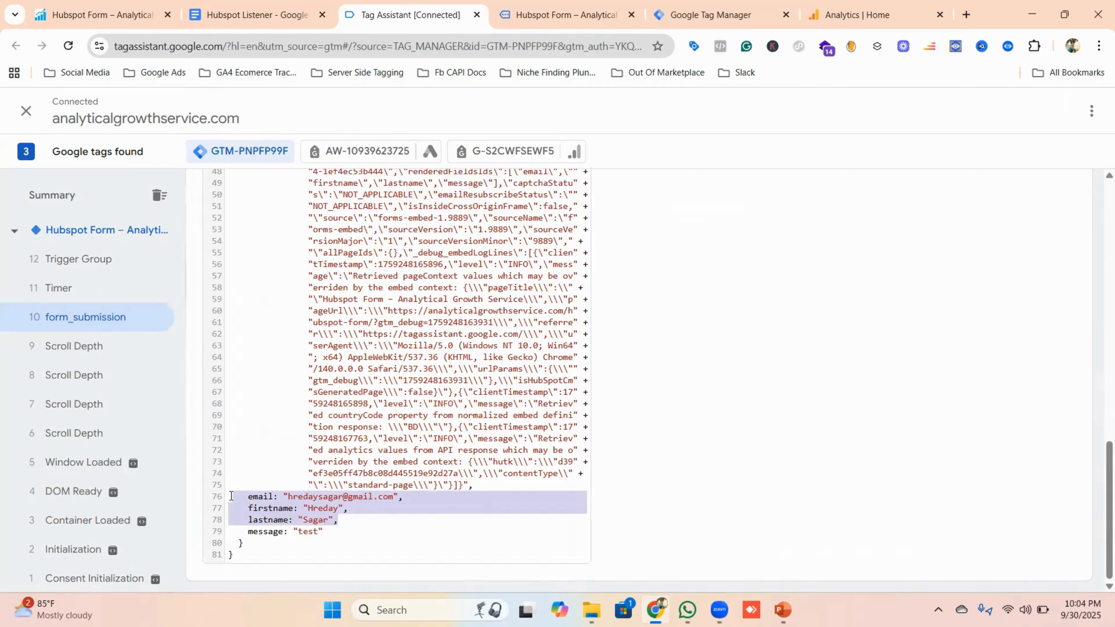
left_click(254, 497)
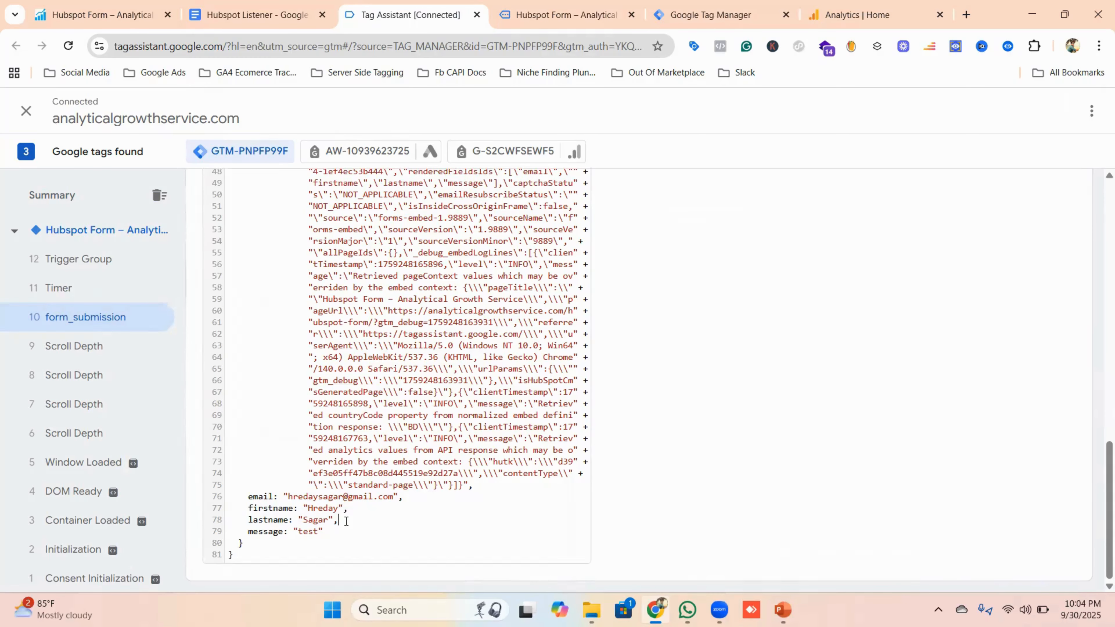
left_click_drag(338, 521, 248, 496)
left_click(323, 518)
Step: Copy the event name form_submission from the data layer values
scroll(433, 418, "up", 15)
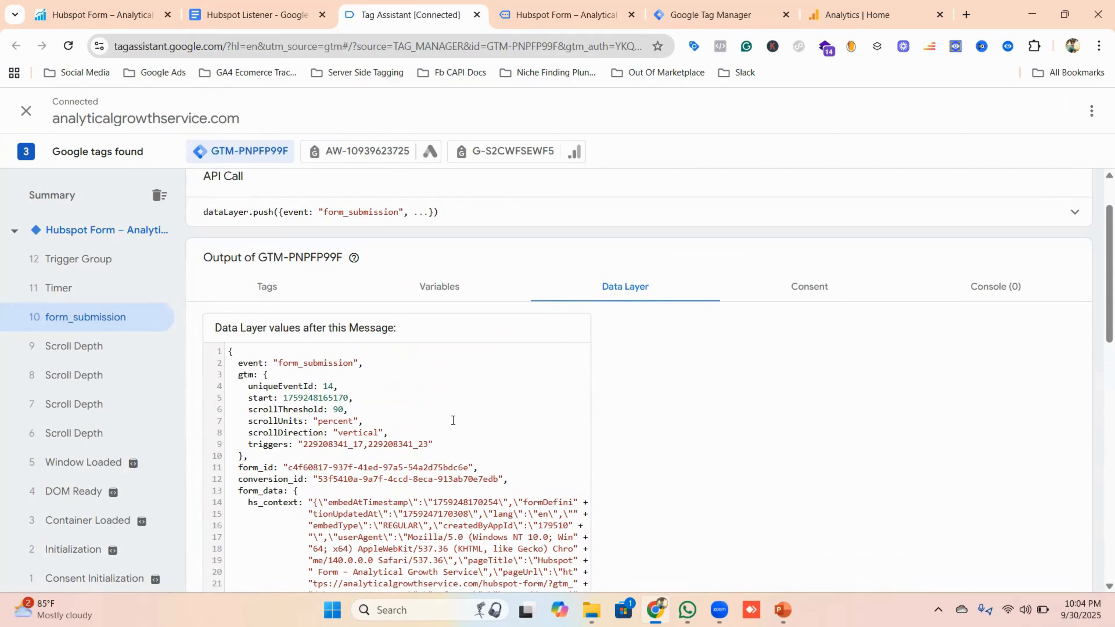
double_click(301, 363)
right_click(300, 364)
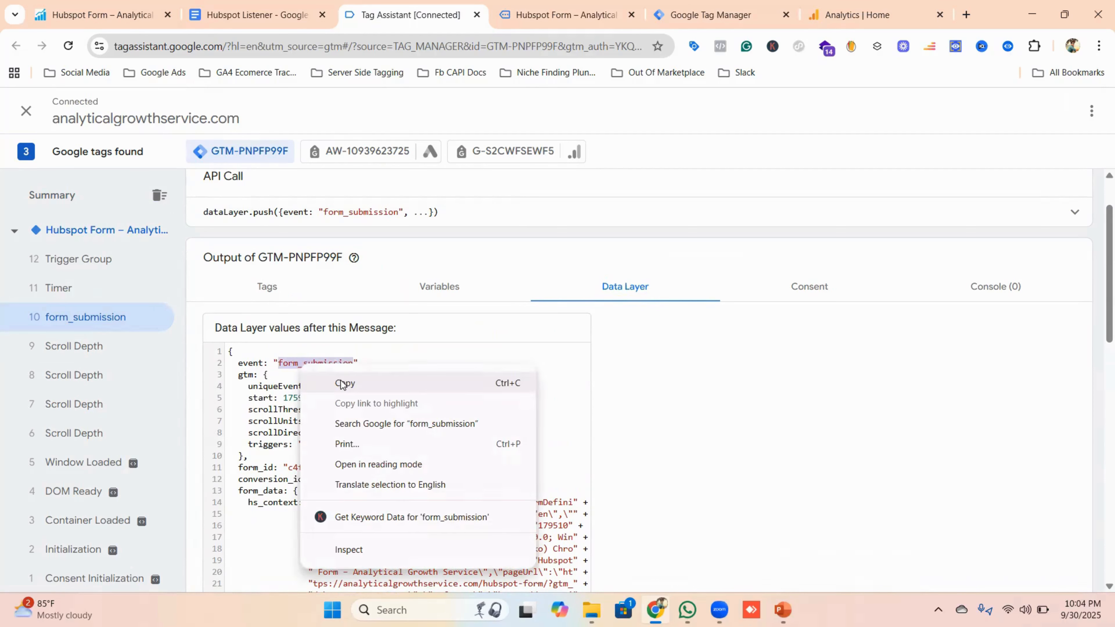
left_click(341, 381)
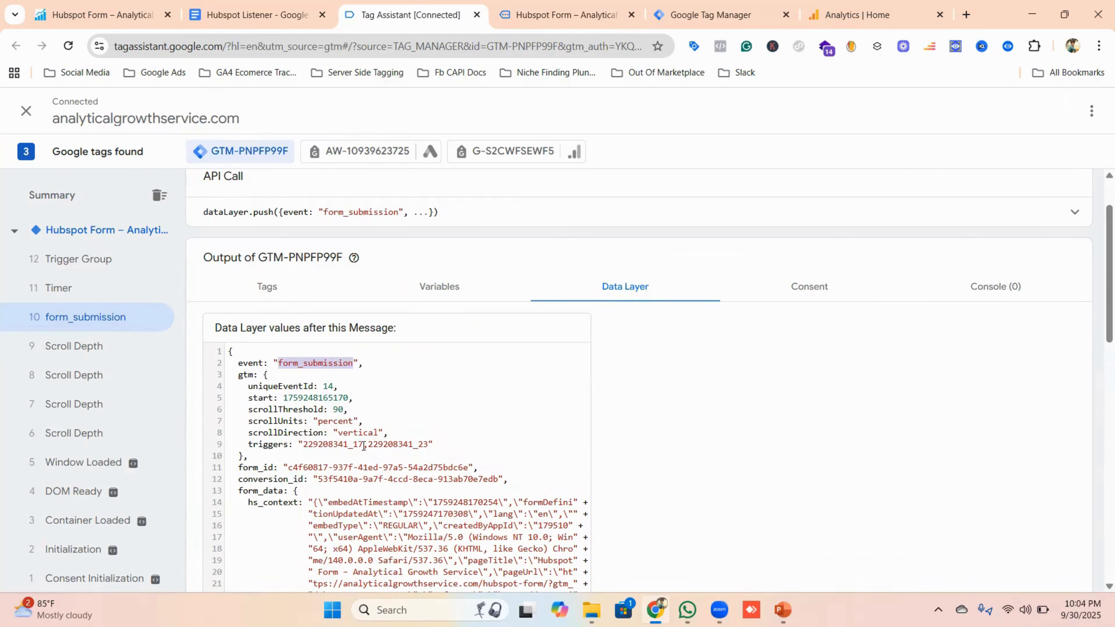
Step: Create a new trigger in the Google Tag Manager workspace and name it "Hubspot Custom Trigger"
left_click(701, 15)
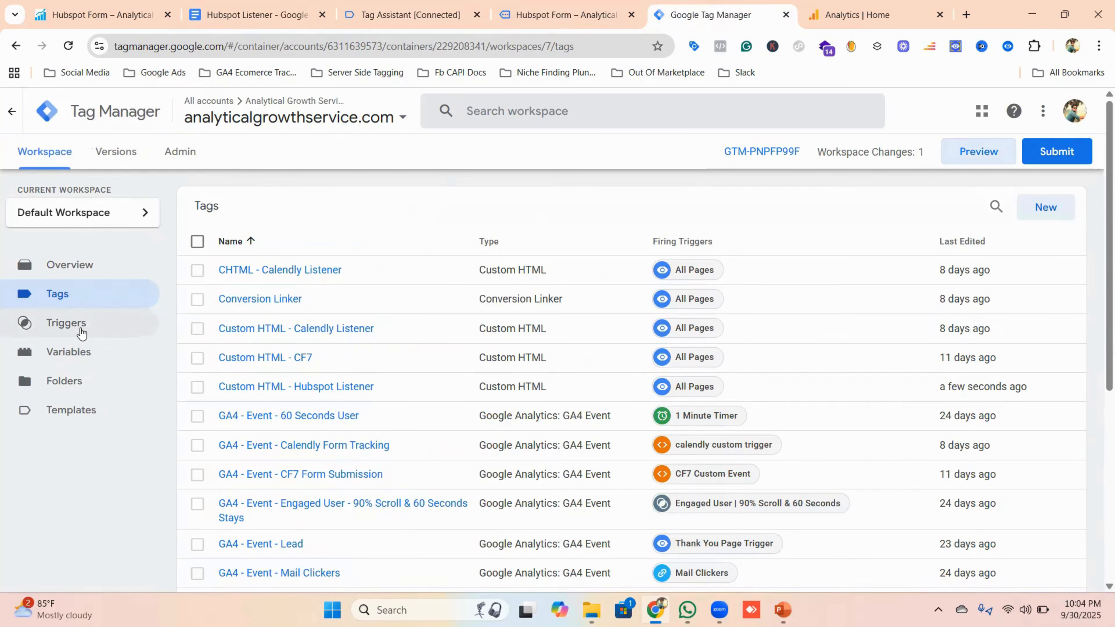
left_click(66, 323)
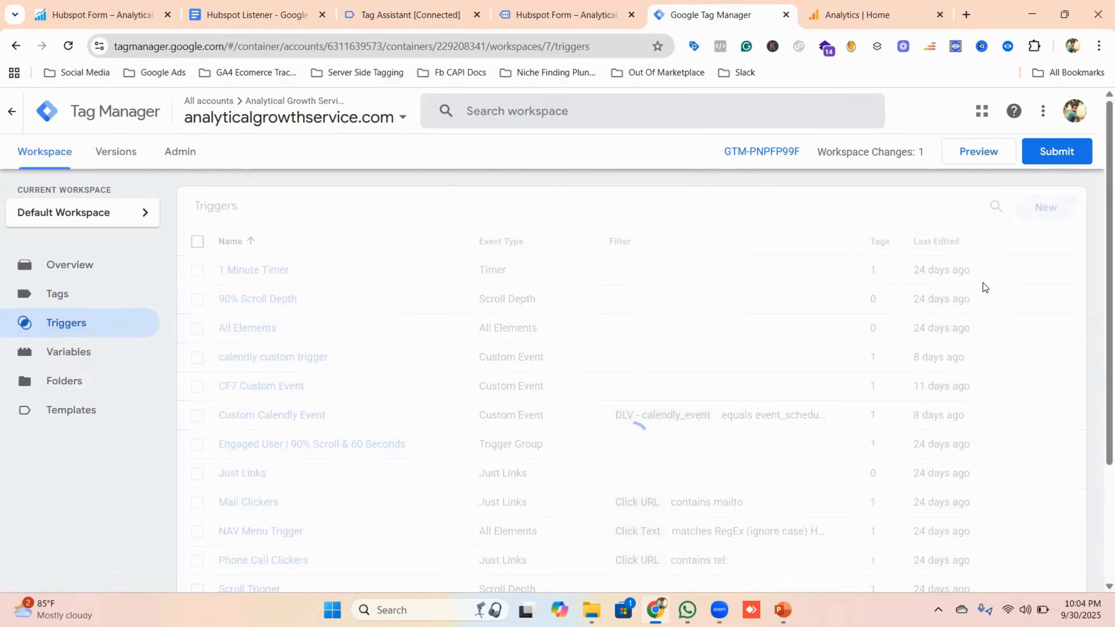
left_click(1050, 208)
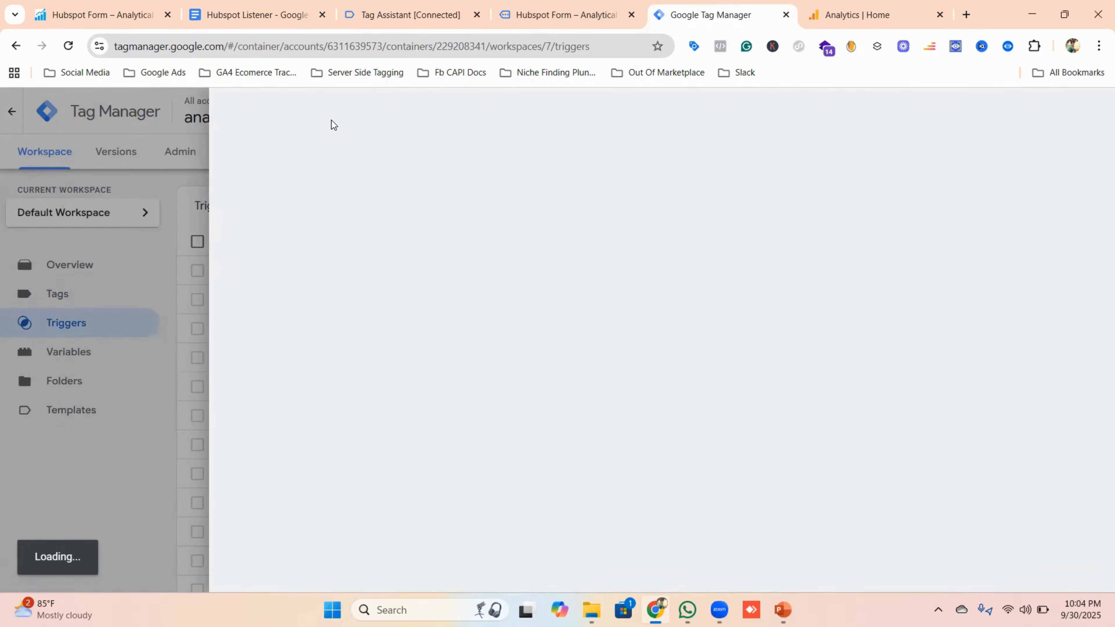
left_click(313, 113)
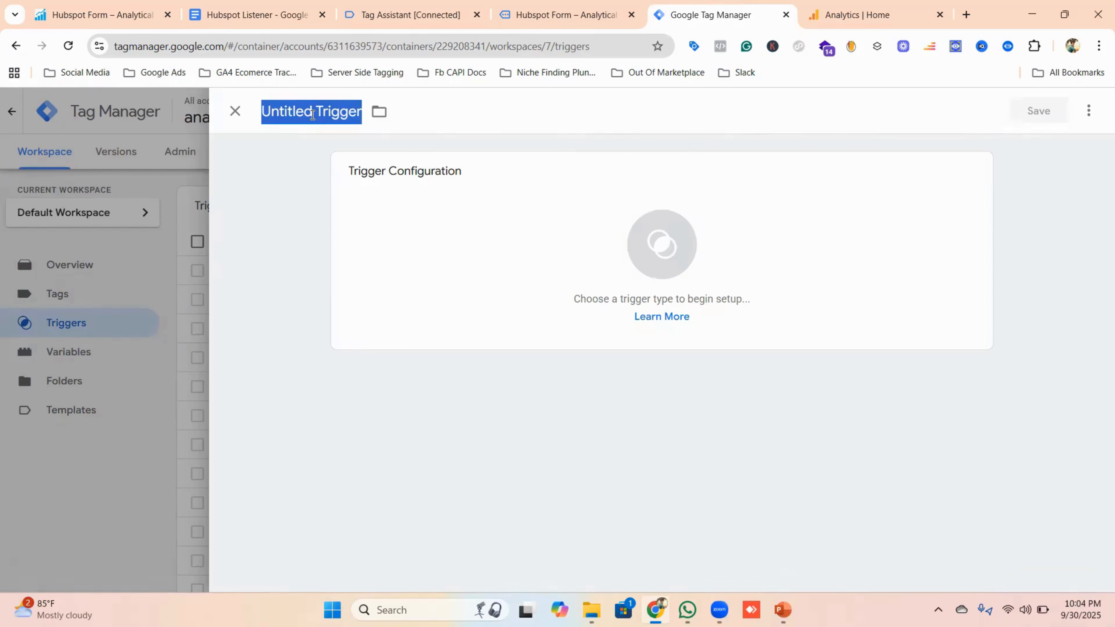
key("BackSpace")
key("Caps_Lock")
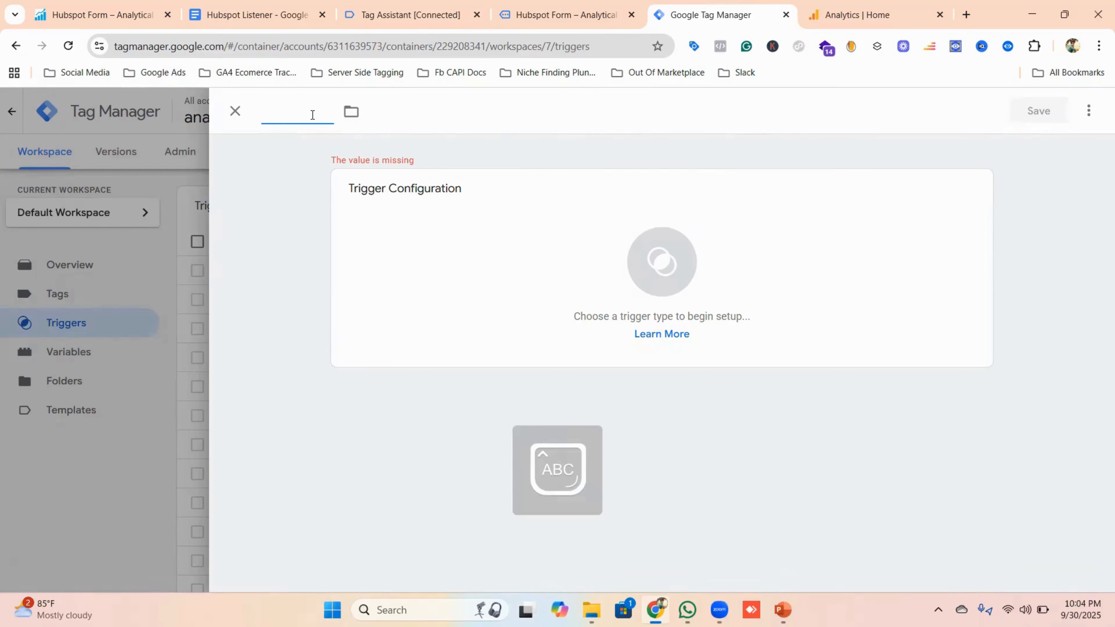
type("H")
key("Caps_Lock")
type("u")
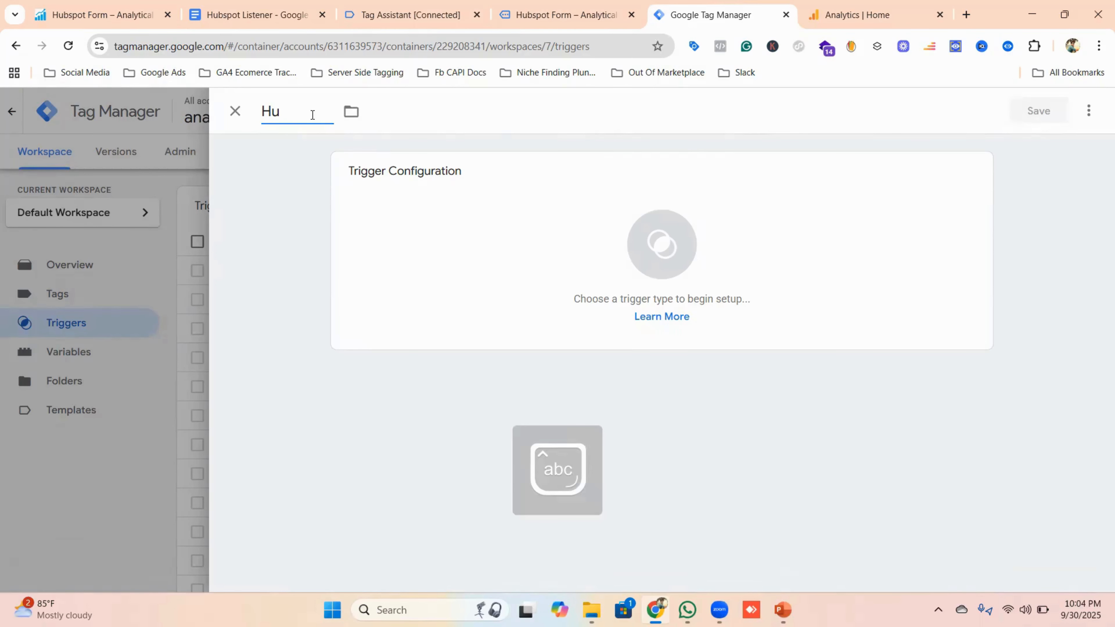
type("bspo")
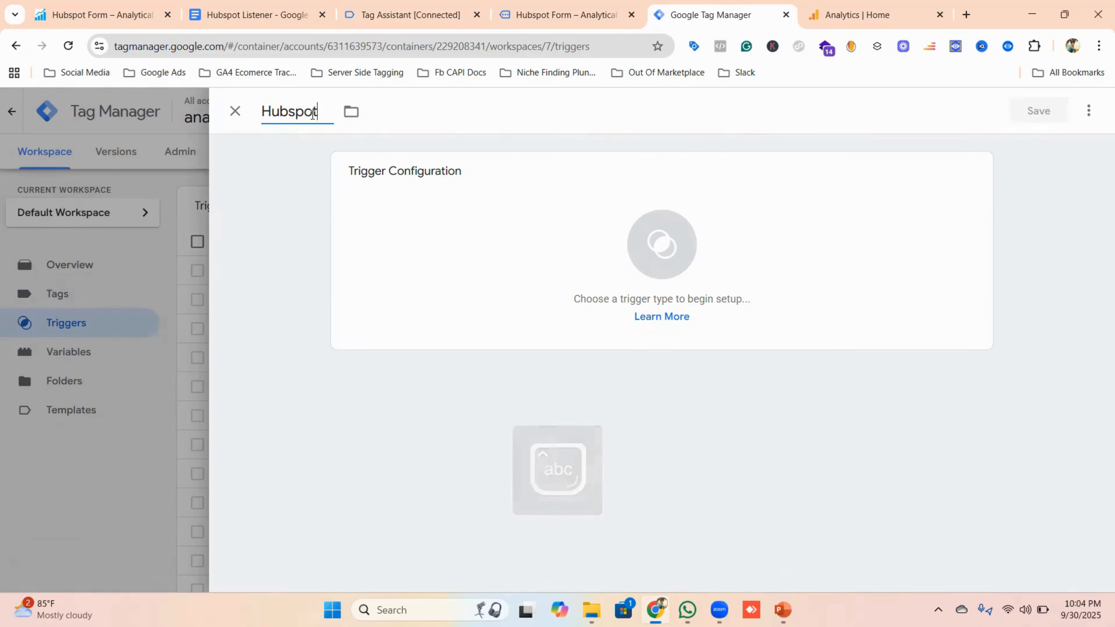
type("t")
key("Caps_Lock")
type("C")
key("Caps_Lock")
type("ustom")
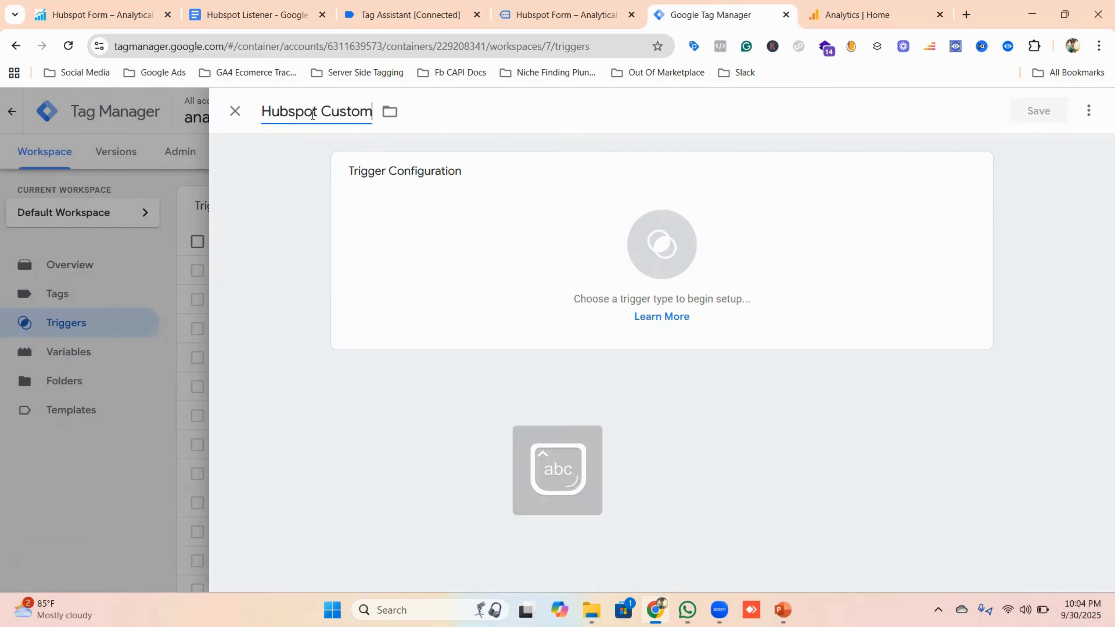
key("Caps_Lock")
type("T")
key("Caps_Lock")
type("rigger")
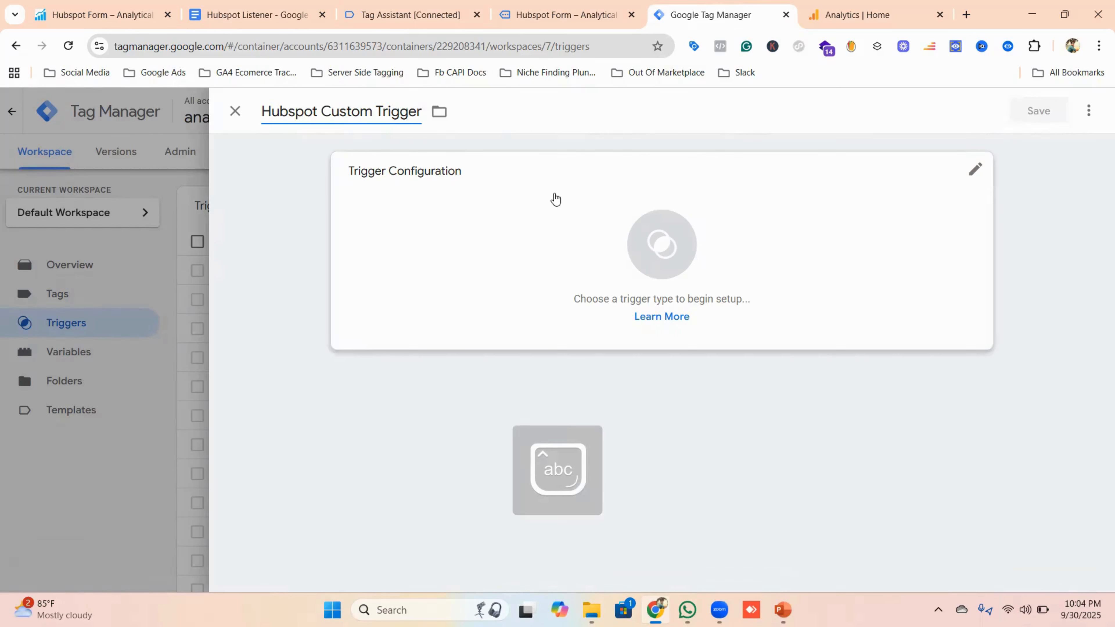
Step: Make the trigger a Custom Event with the event name form_submission, firing on all custom events, and save it
left_click(684, 236)
scroll(742, 264, "down", 5)
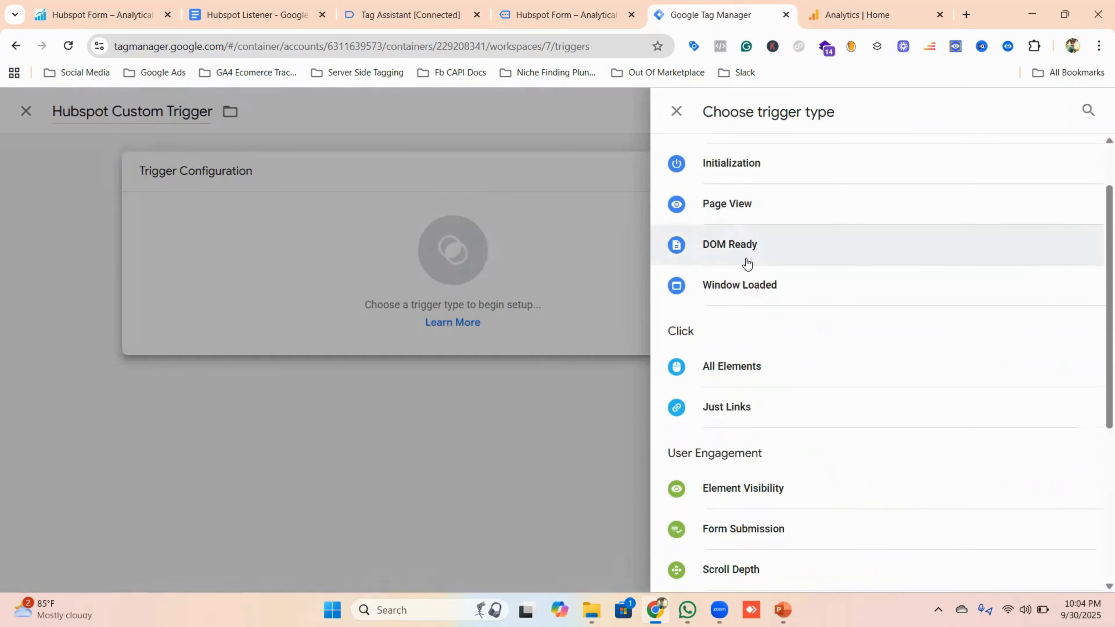
left_click(754, 415)
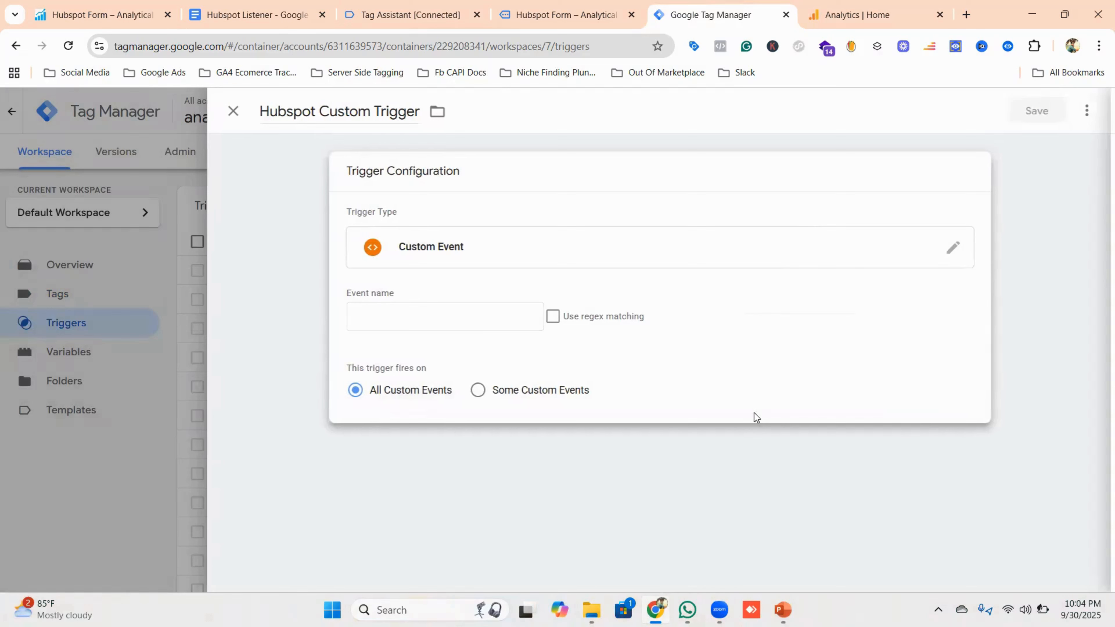
left_click(384, 312)
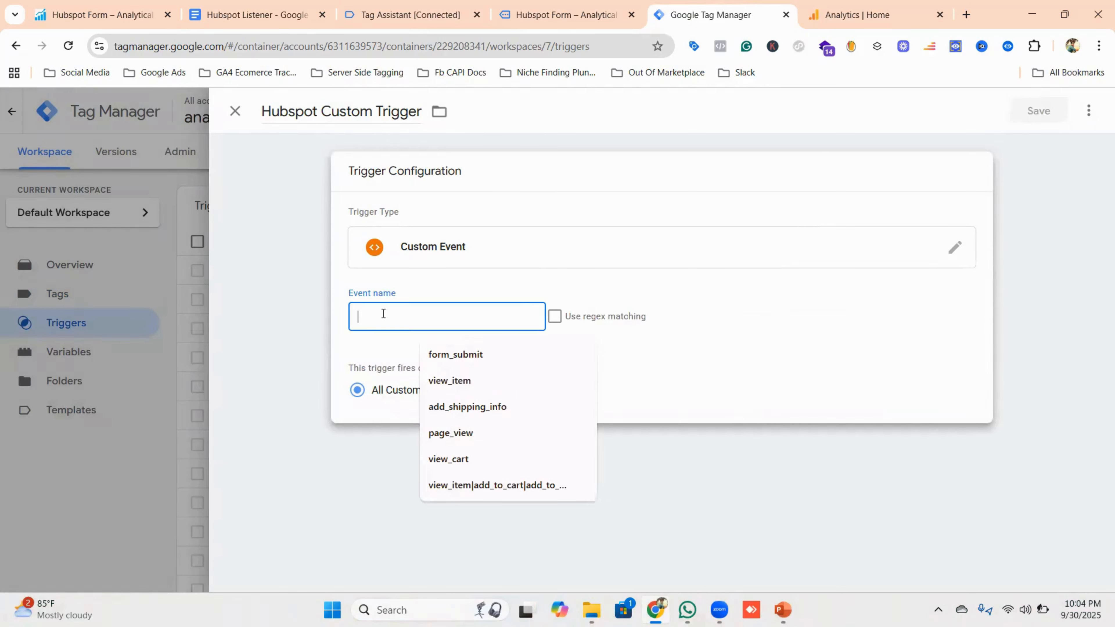
key("ctrl+v")
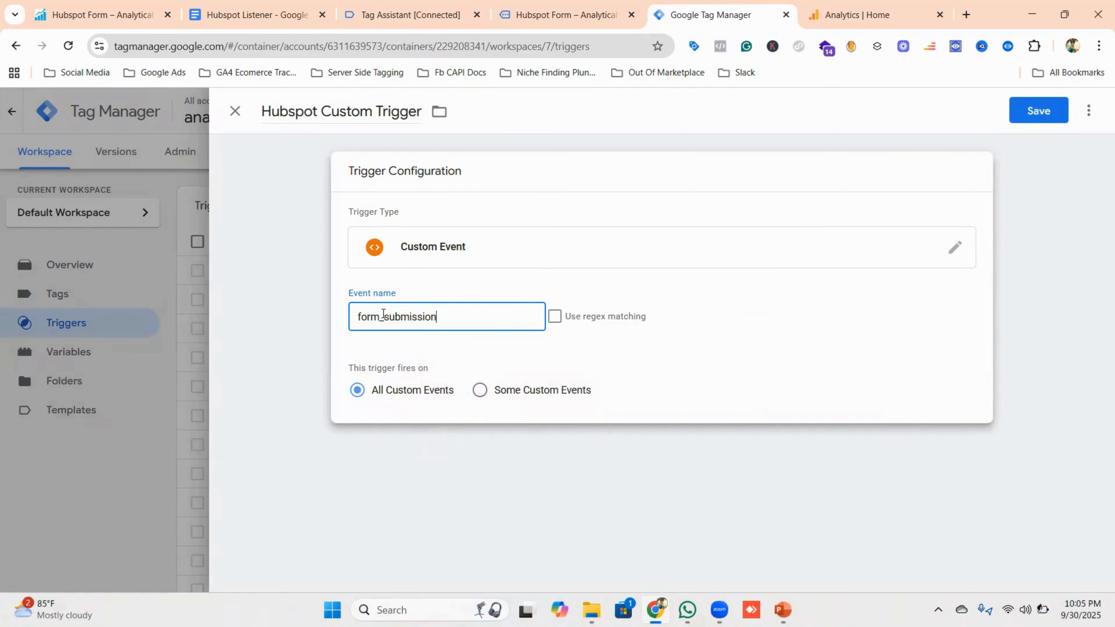
left_click(1047, 110)
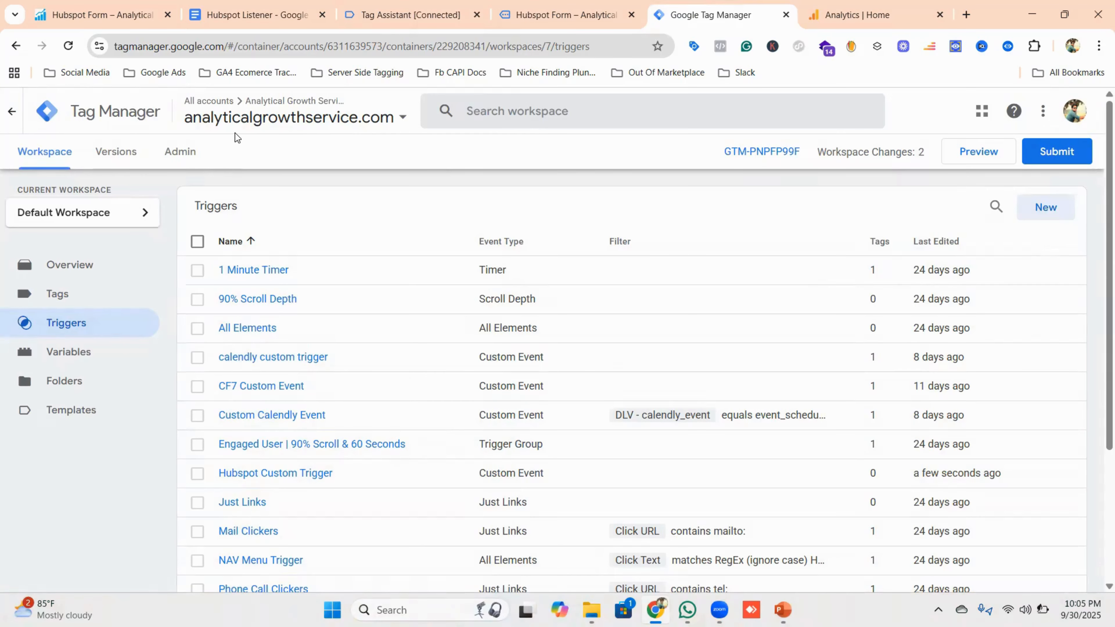
Step: Copy the form_id key from the form_submission event's data layer values in Tag Assistant
left_click(544, 17)
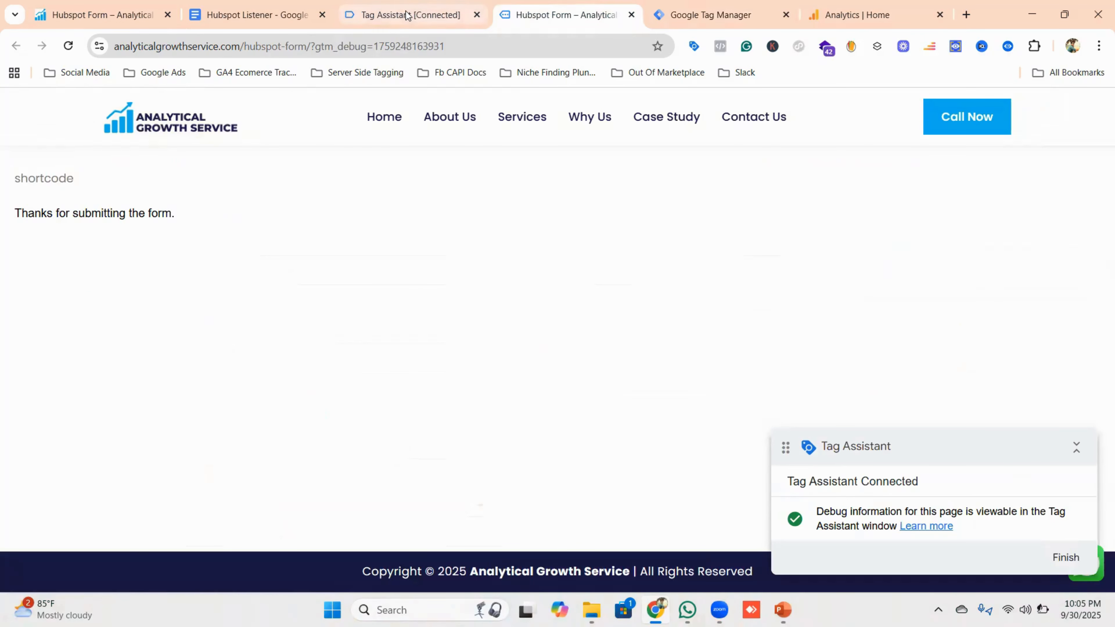
left_click(407, 14)
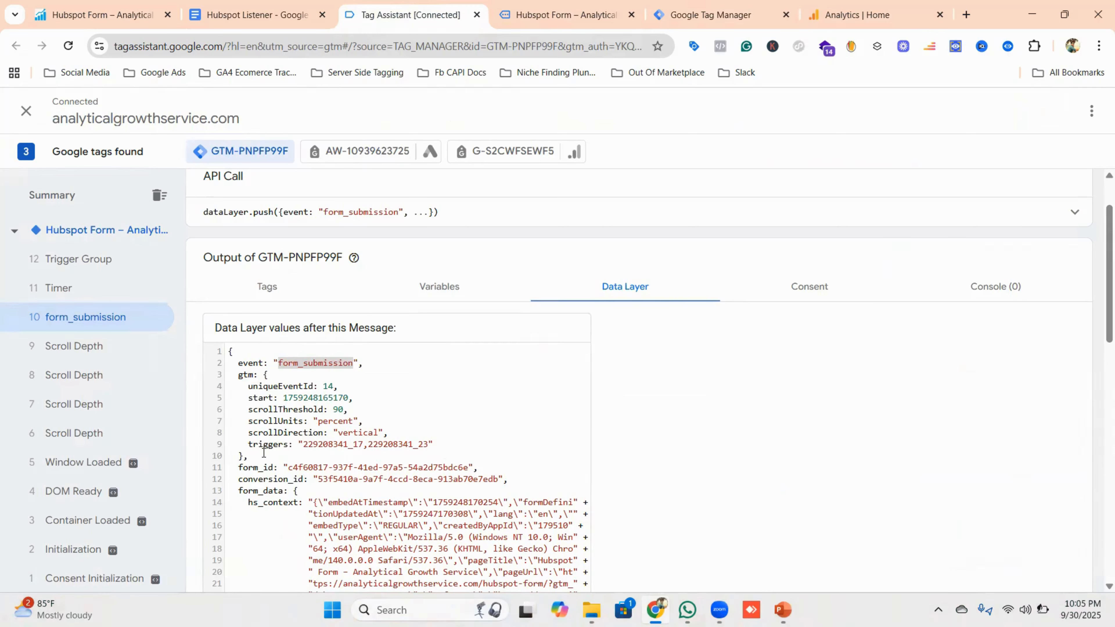
double_click(250, 467)
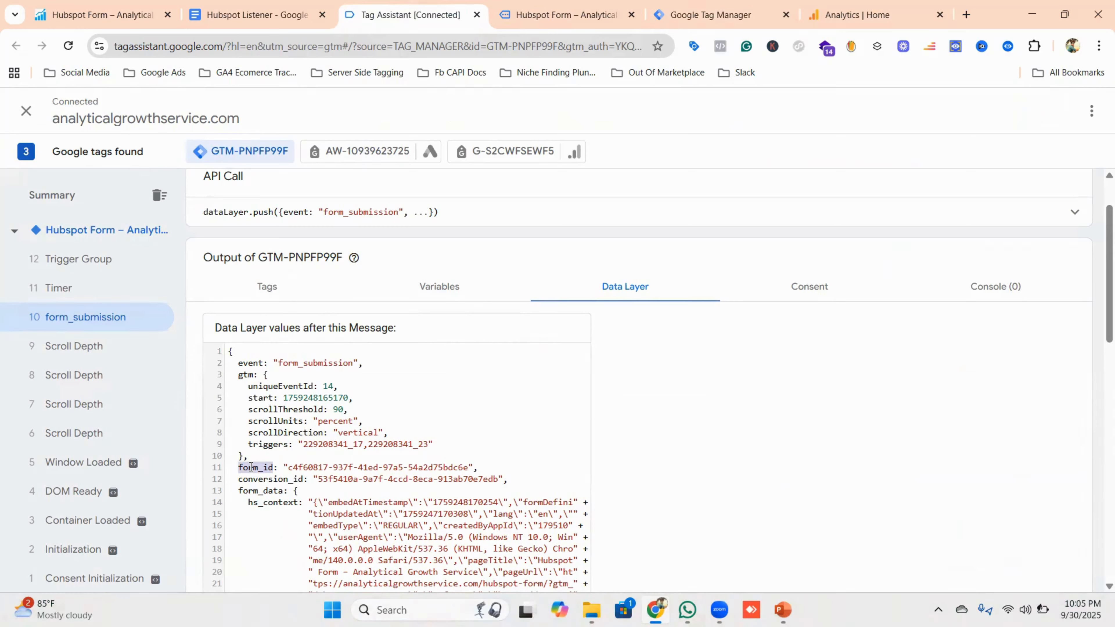
right_click(251, 467)
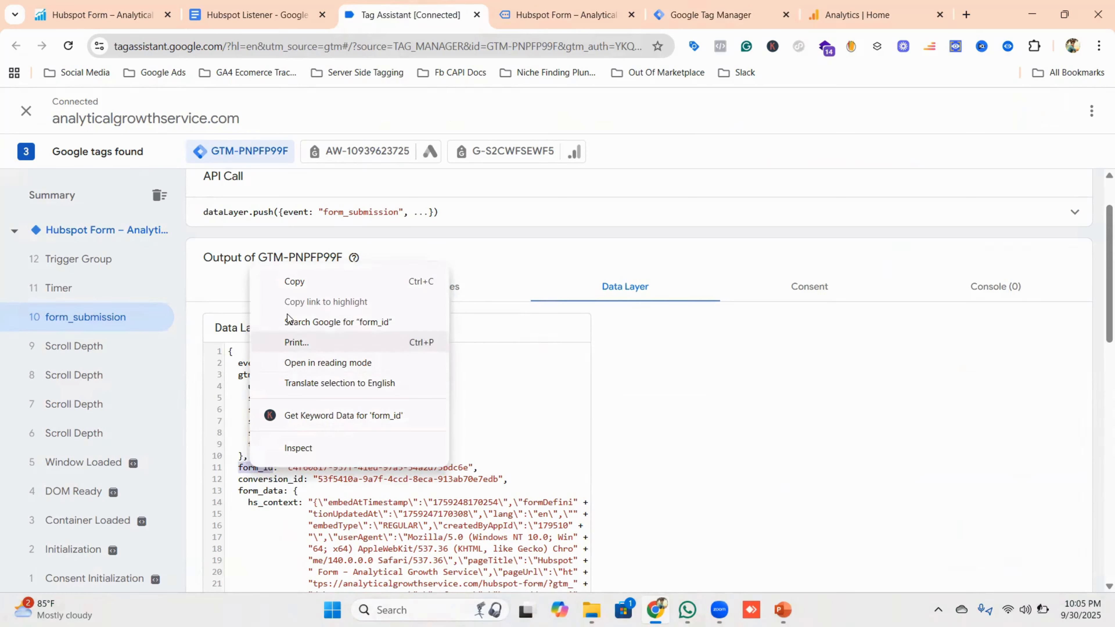
left_click(296, 283)
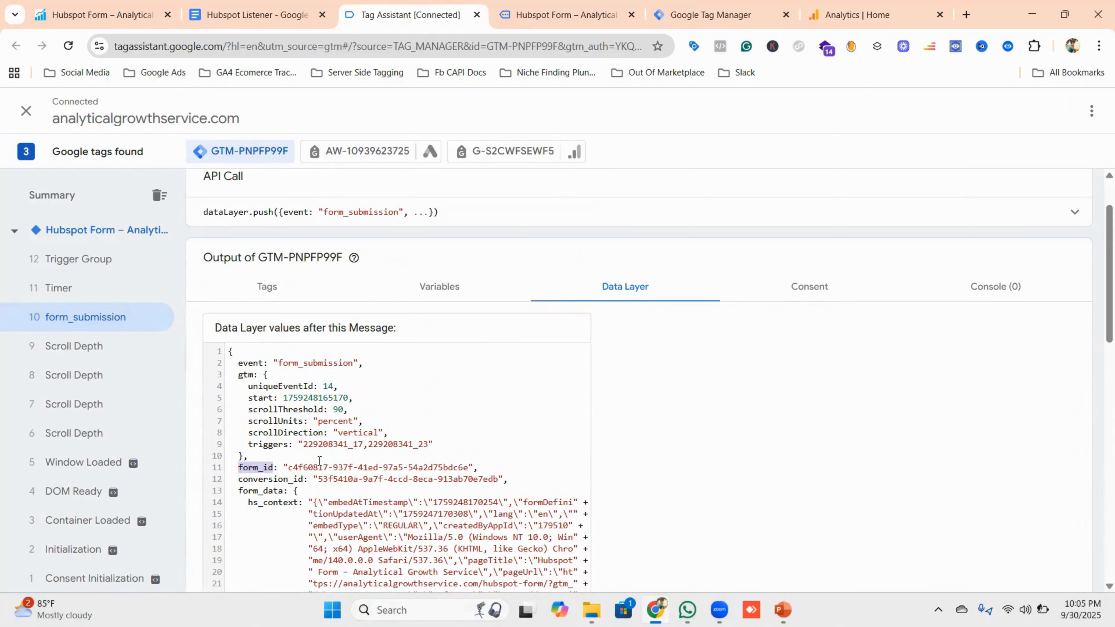
Step: Create a new user-defined variable in the Google Tag Manager workspace and name it "dlv- form_id"
left_click(697, 15)
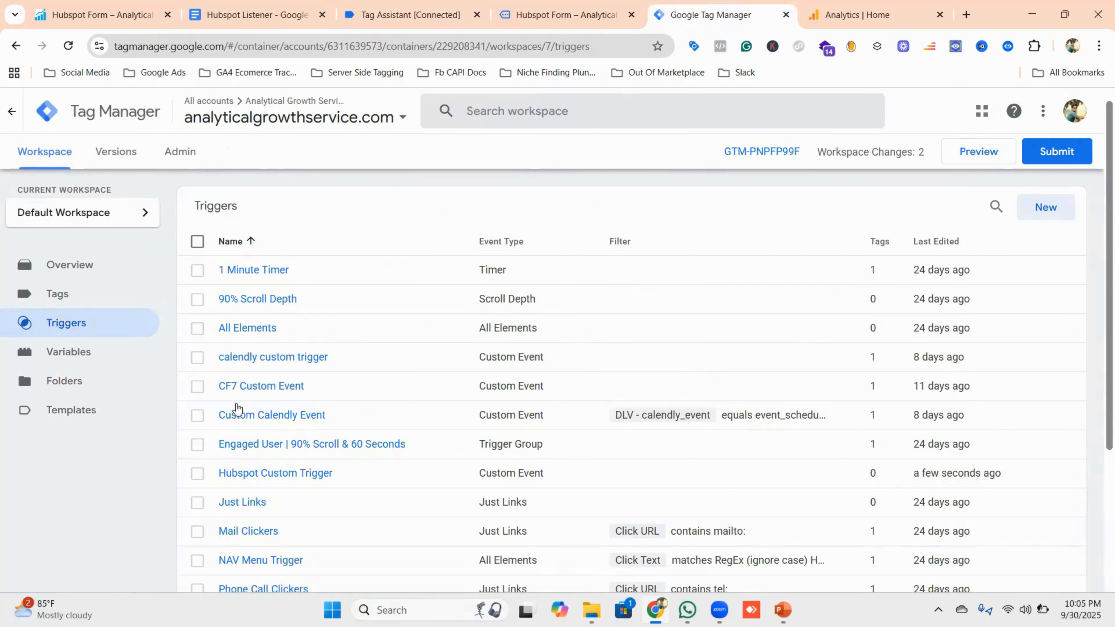
left_click(78, 353)
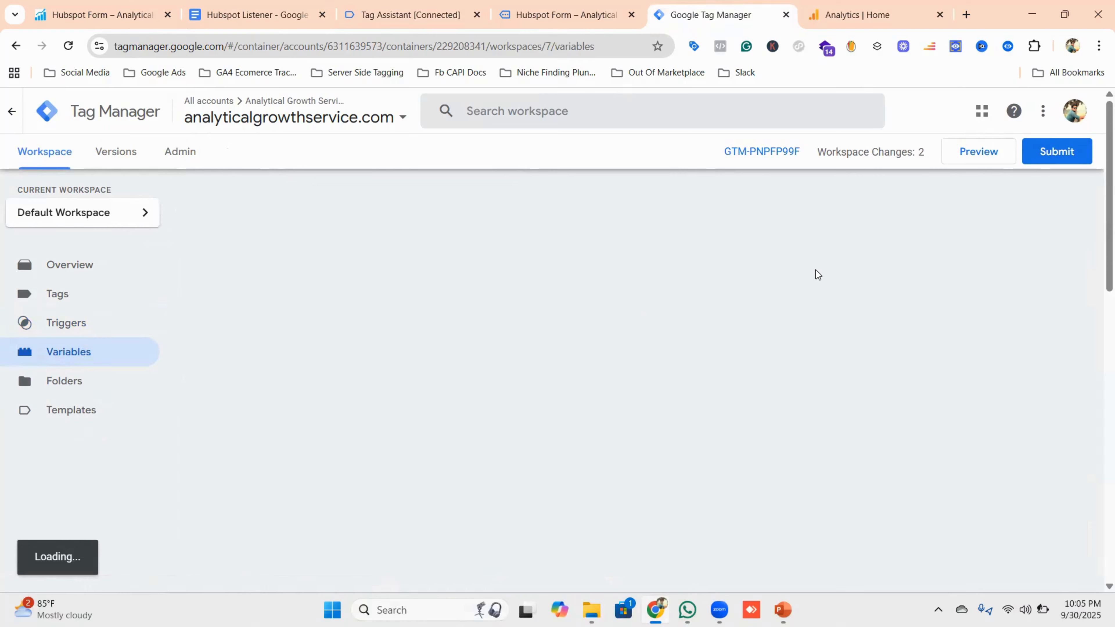
scroll(829, 259, "down", 10)
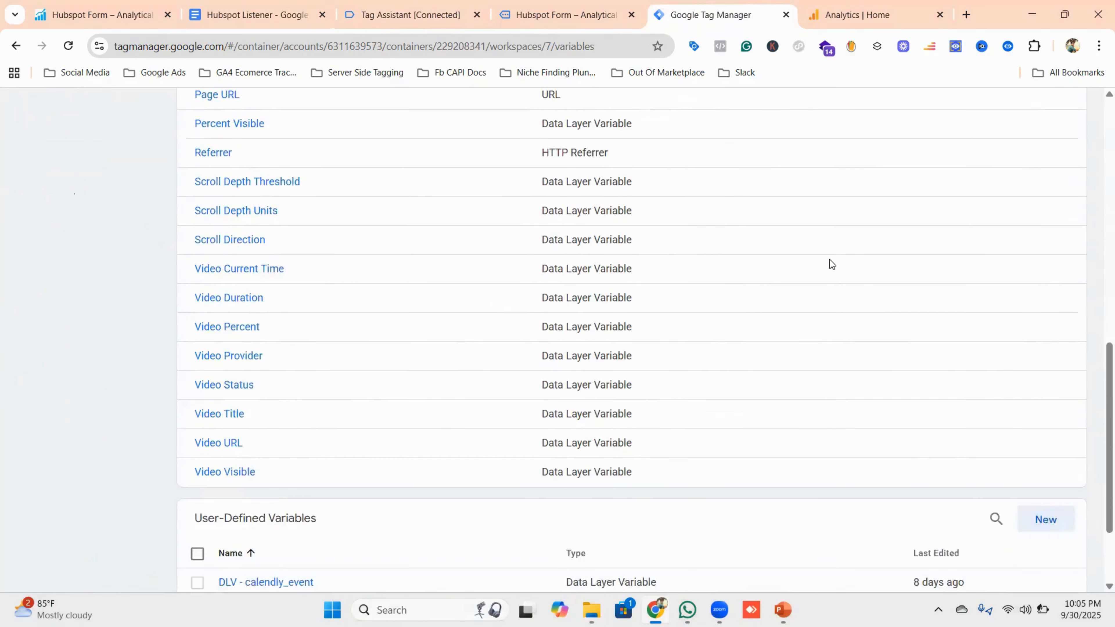
scroll(829, 264, "down", 3)
left_click(1046, 397)
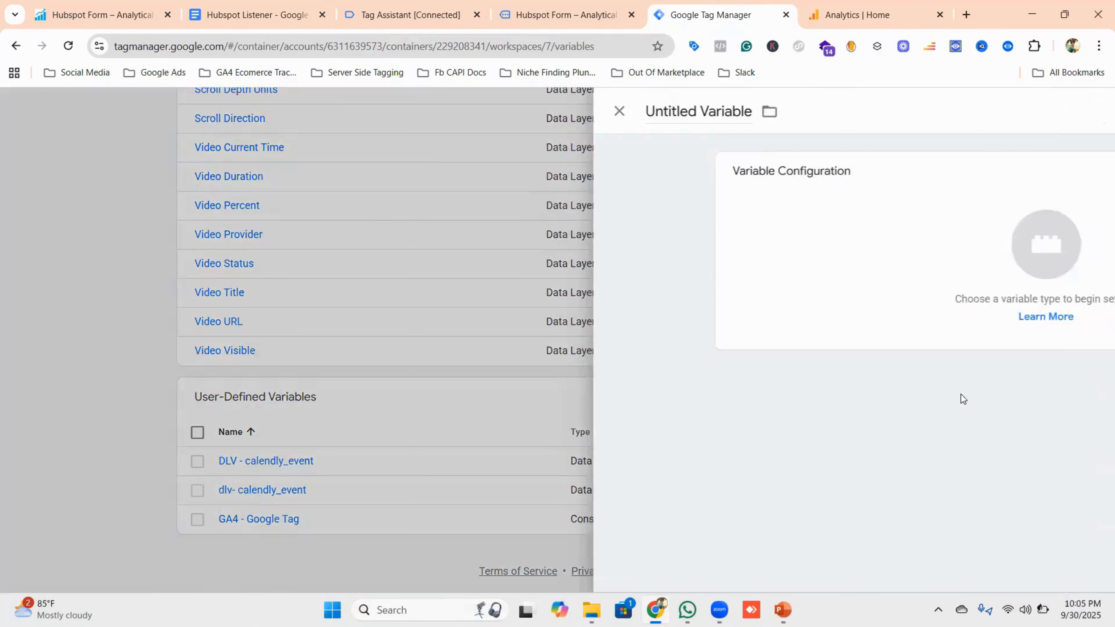
left_click(325, 115)
key("ctrl+a")
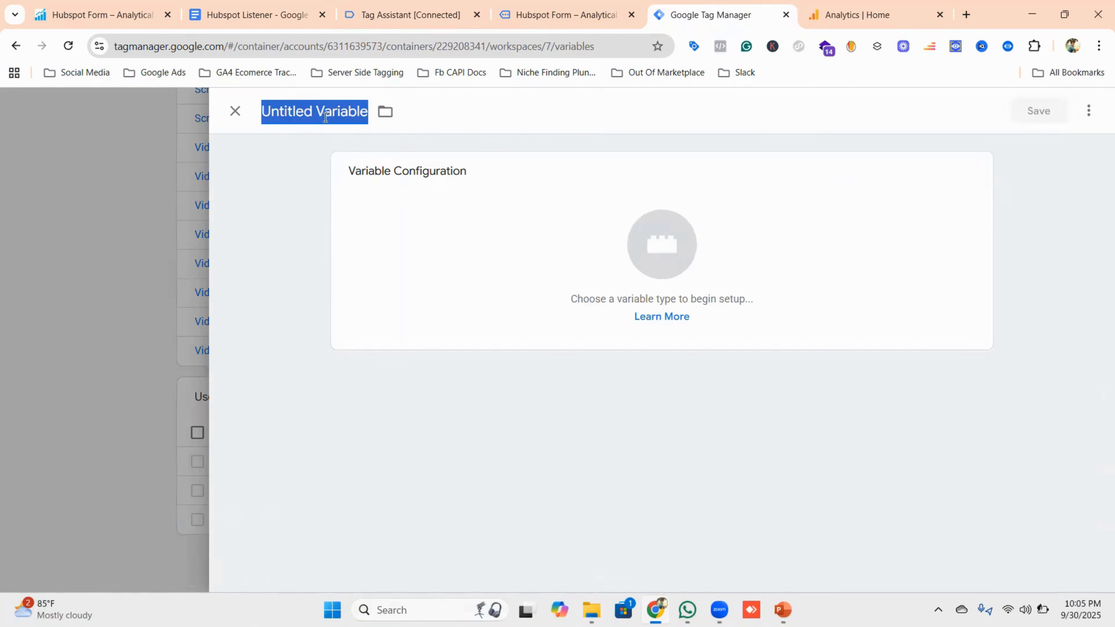
key("BackSpace")
type("dlv-")
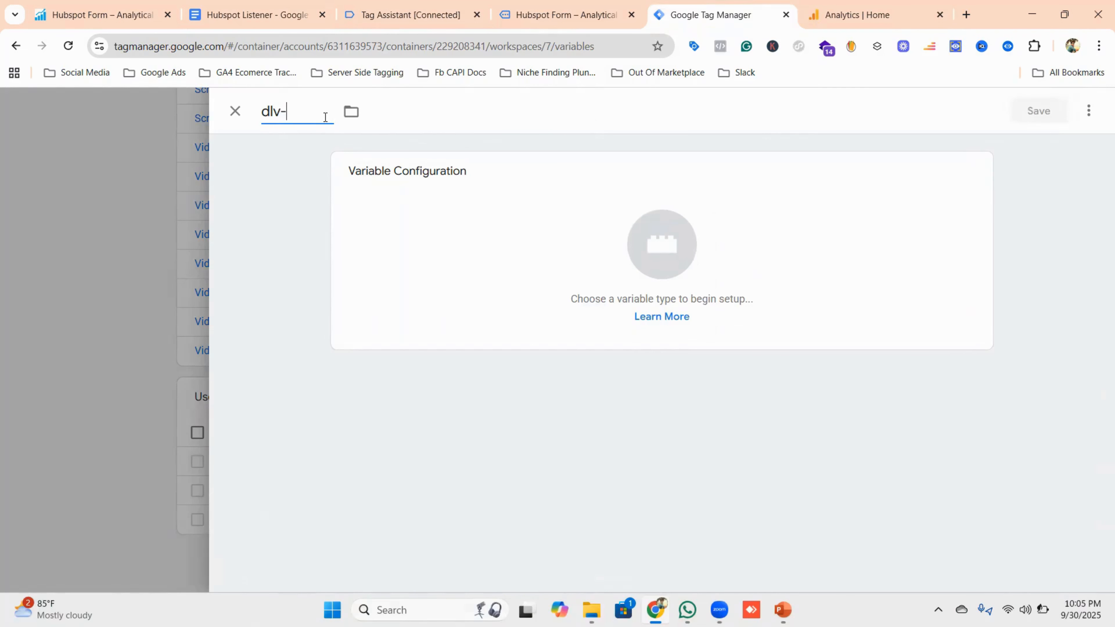
type(" form_id")
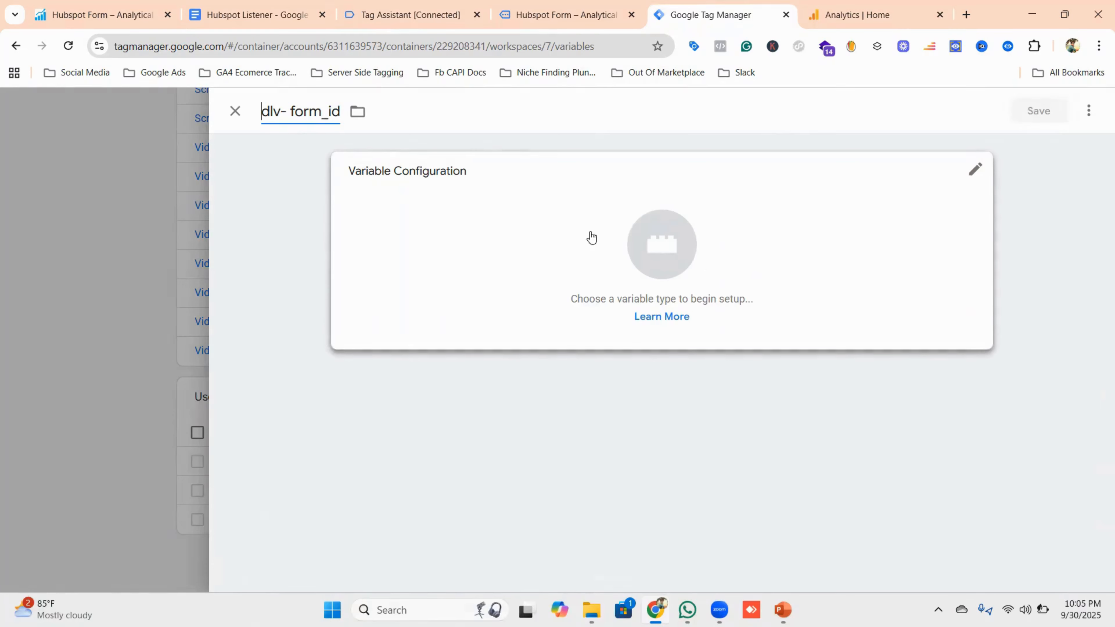
Step: Make the variable a Data Layer Variable with the data layer variable name form_id, and save it
left_click(654, 254)
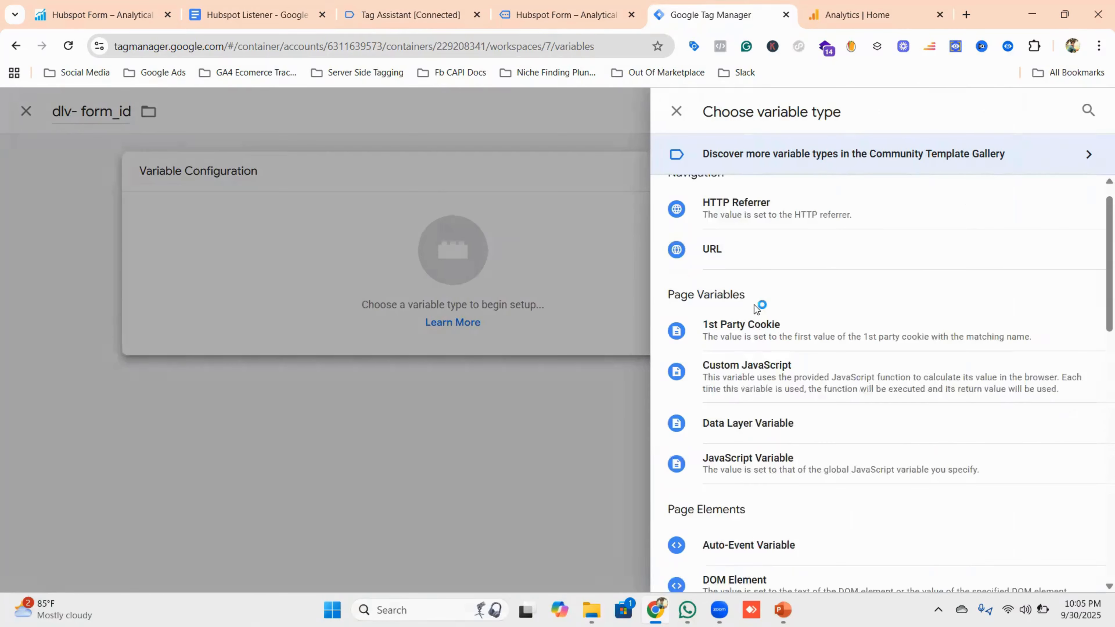
scroll(754, 305, "down", 1)
left_click(759, 377)
left_click(443, 314)
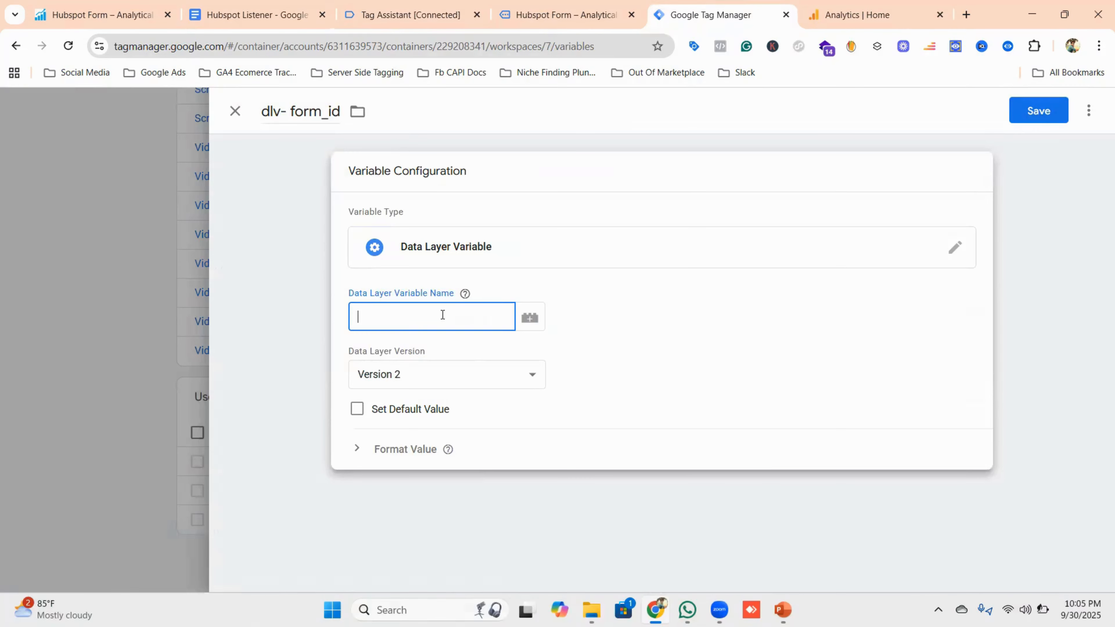
type("form_id")
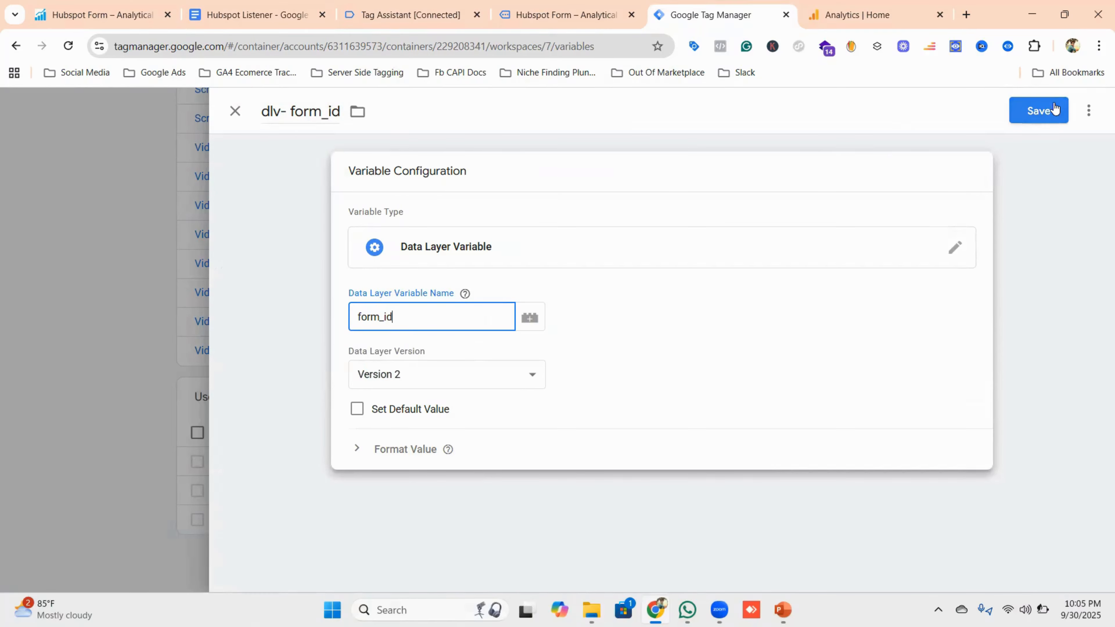
left_click(1054, 103)
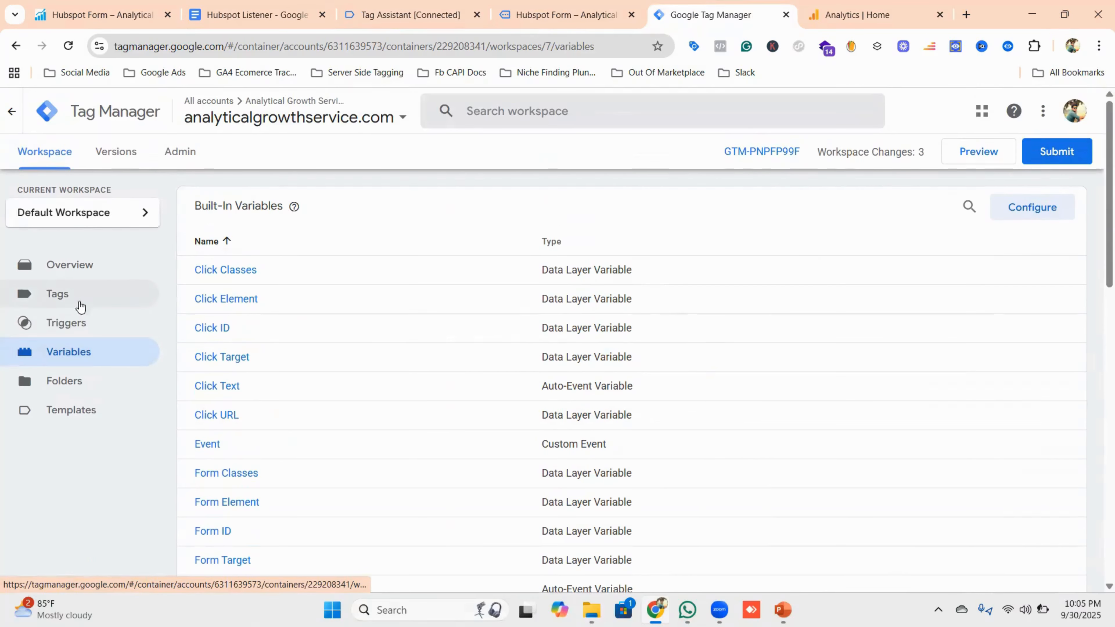
Step: Create a new tag in the workspace and name it "GA4 - Event - Hubspot Form Tracking"
left_click(72, 298)
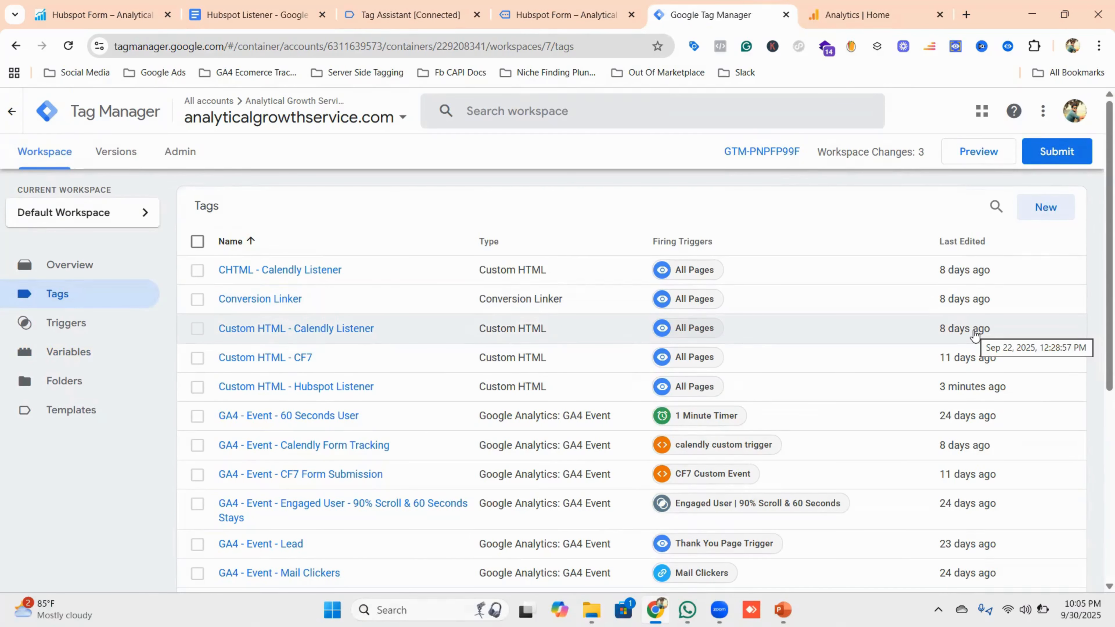
left_click(1046, 209)
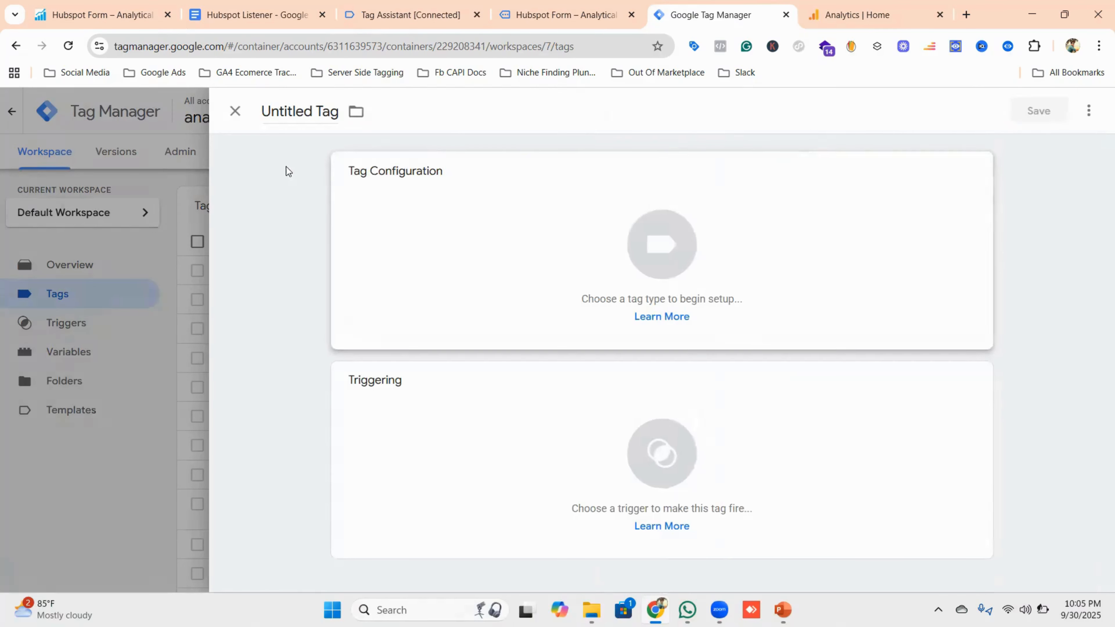
left_click(303, 112)
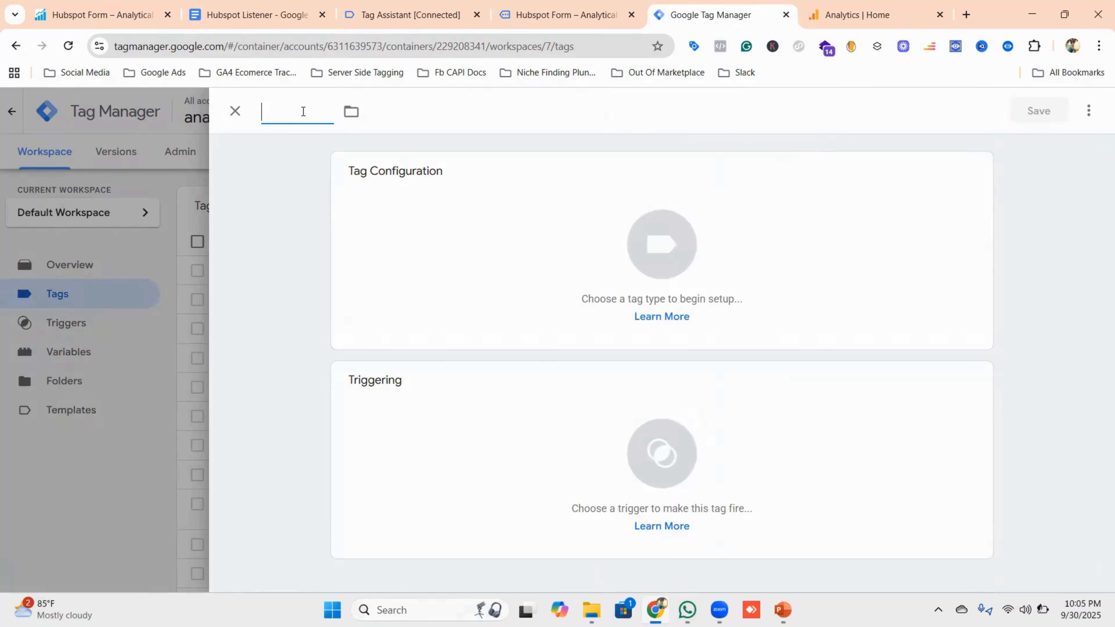
key("Caps_Lock")
type("GA4 ")
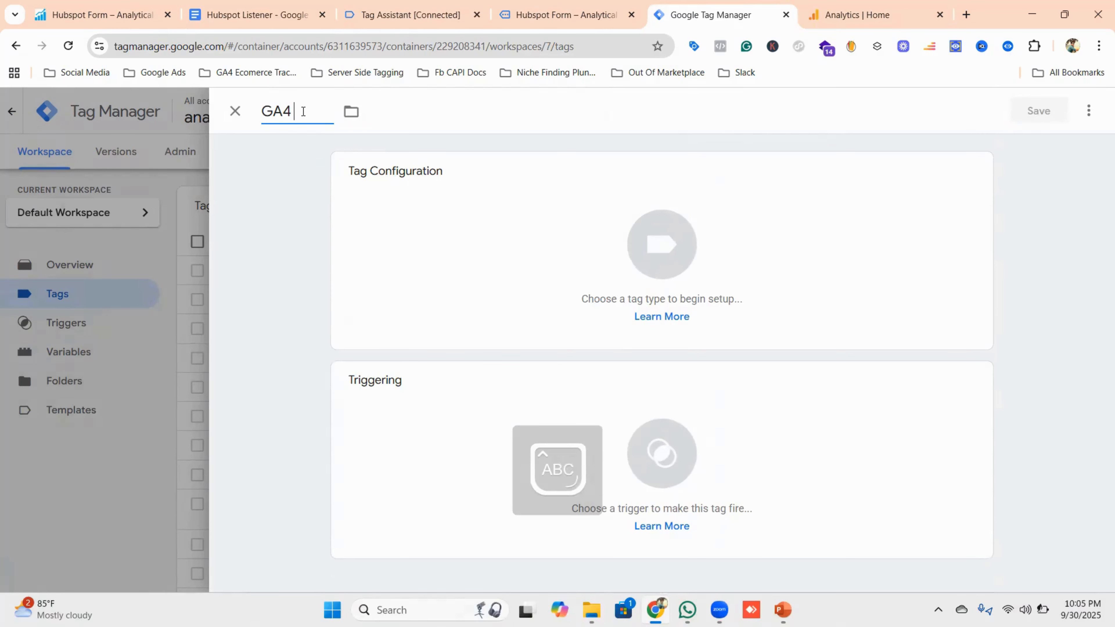
type("- Event")
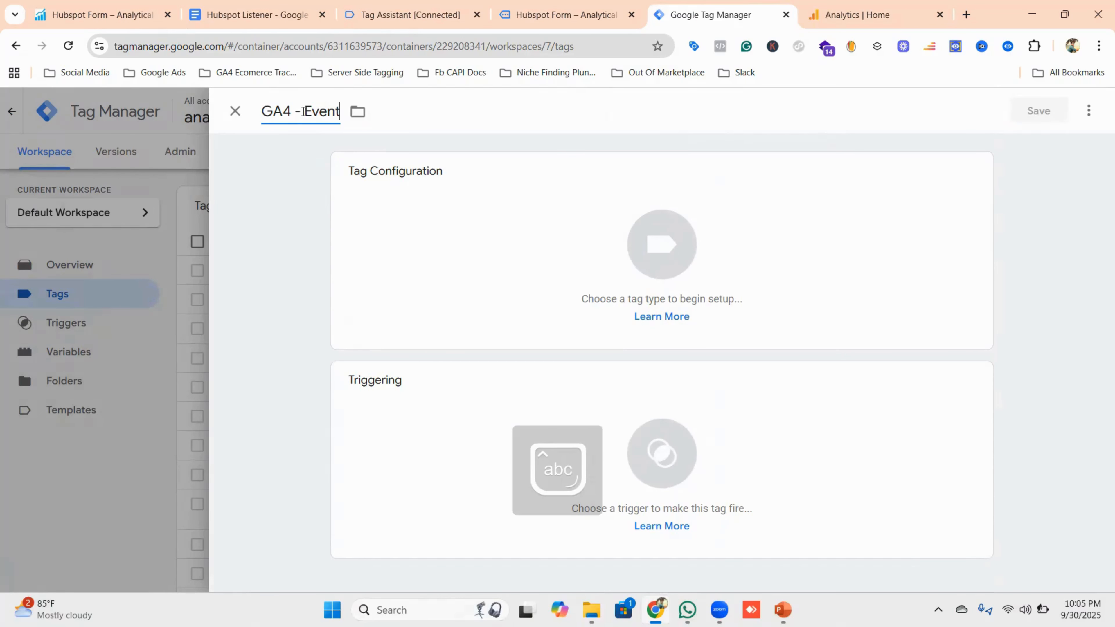
type(" - Hus")
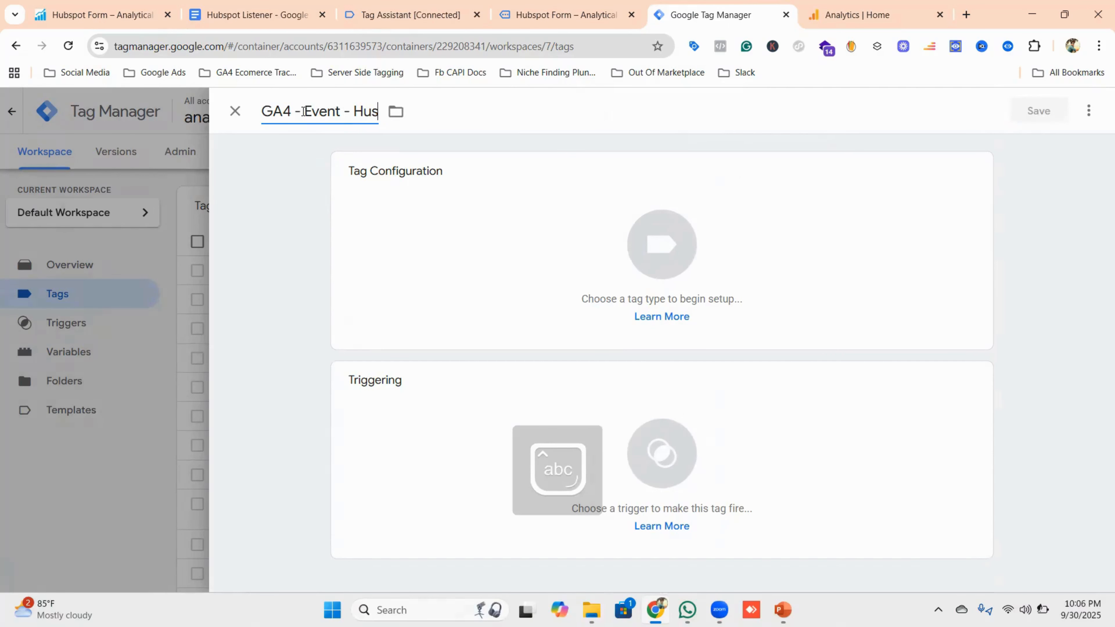
key("BackSpace")
type("bspot F")
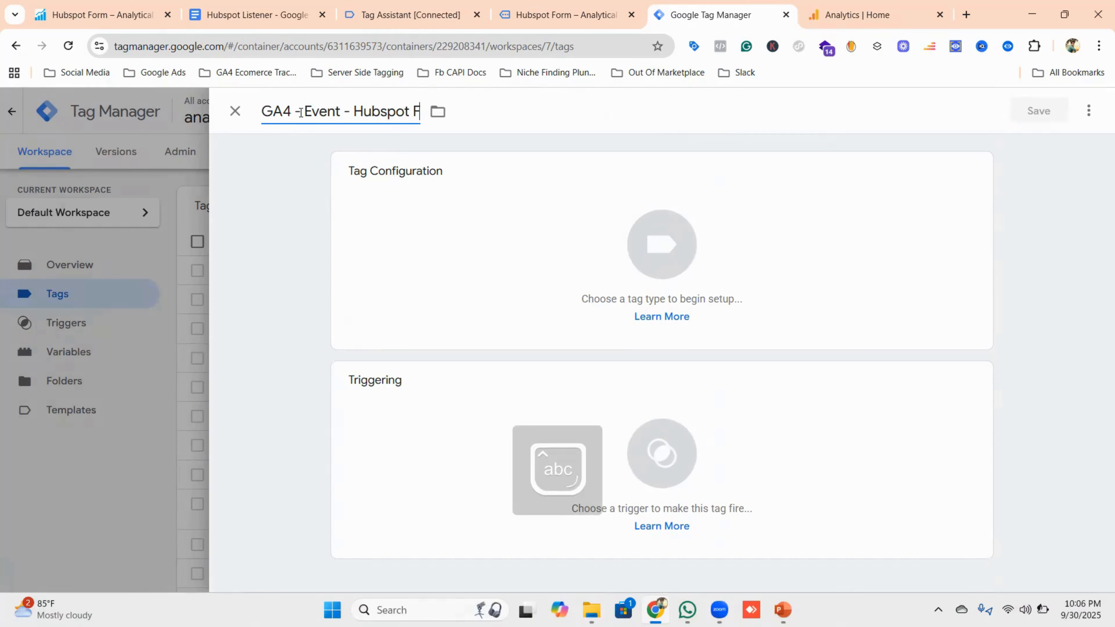
type("orm Trac")
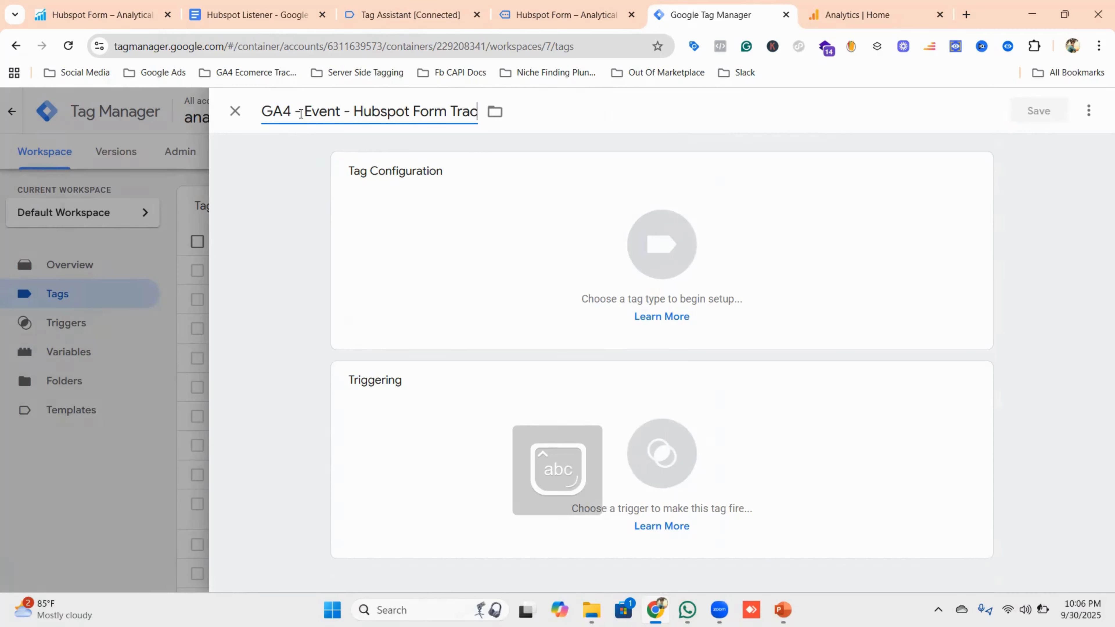
type("king")
Step: Set the tag type to Google Analytics: GA4 Event and use the GA4 - Google Tag variable as its Measurement ID
left_click(638, 249)
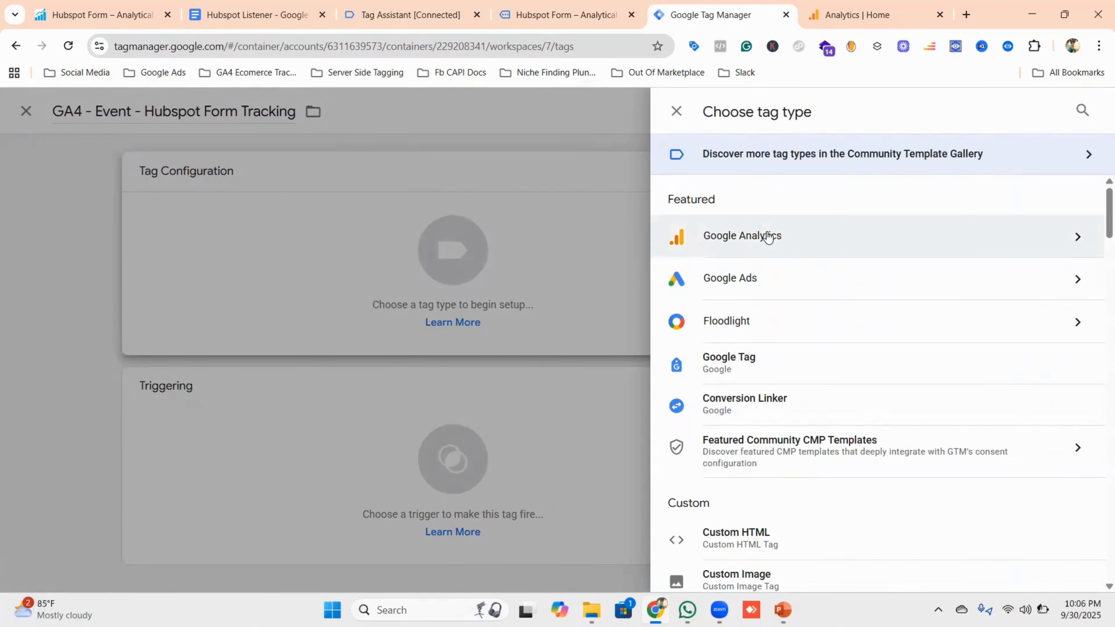
left_click(773, 237)
left_click(779, 251)
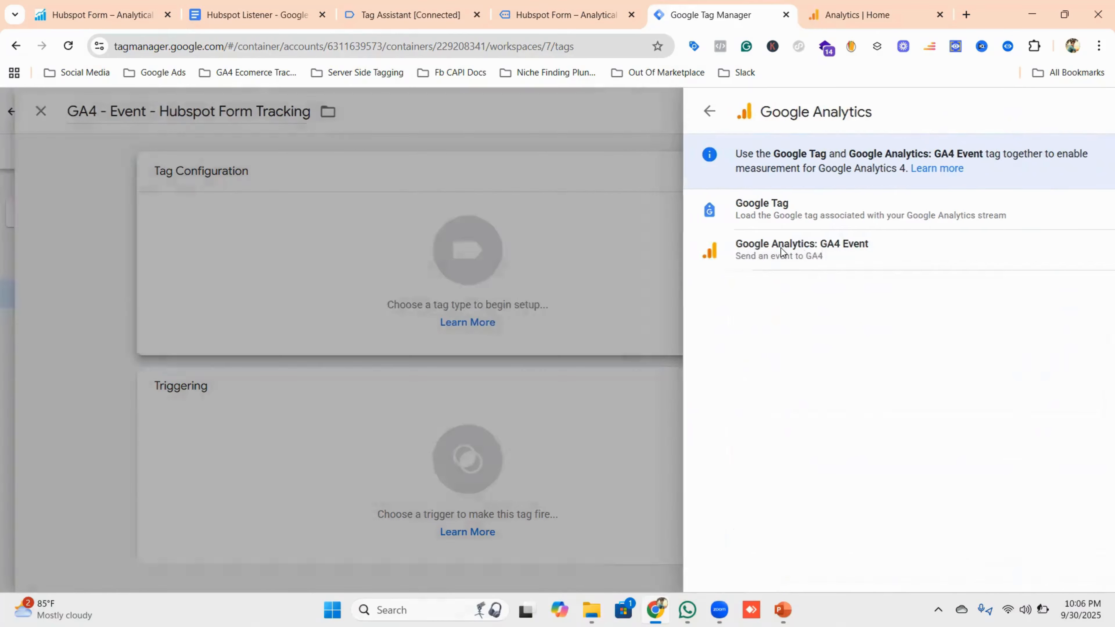
left_click(454, 321)
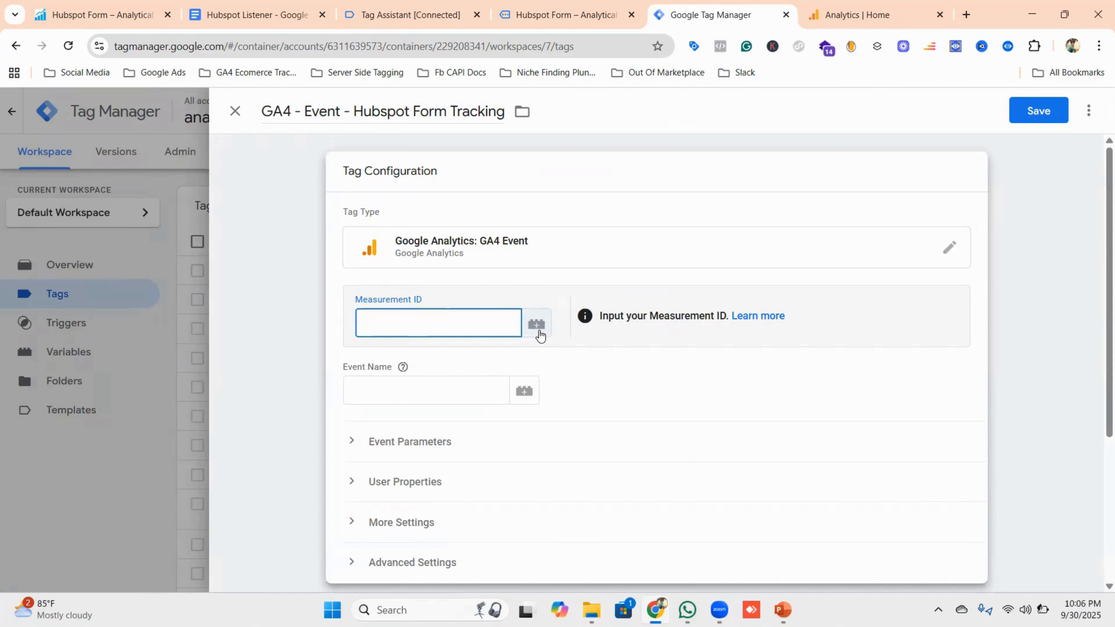
left_click(538, 331)
scroll(386, 332, "down", 3)
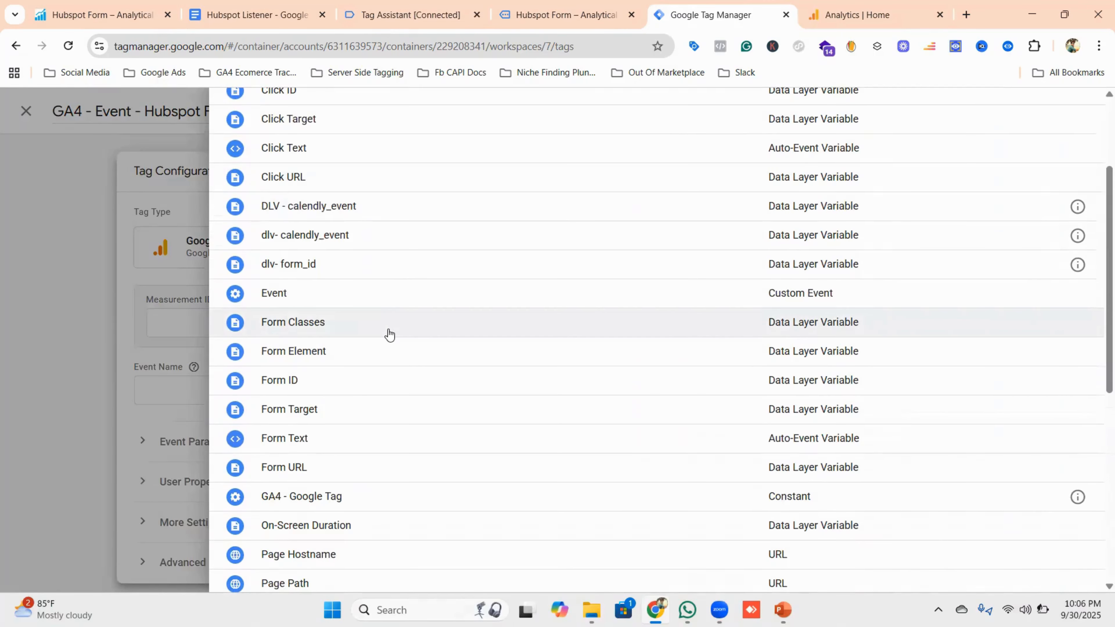
scroll(389, 334, "down", 3)
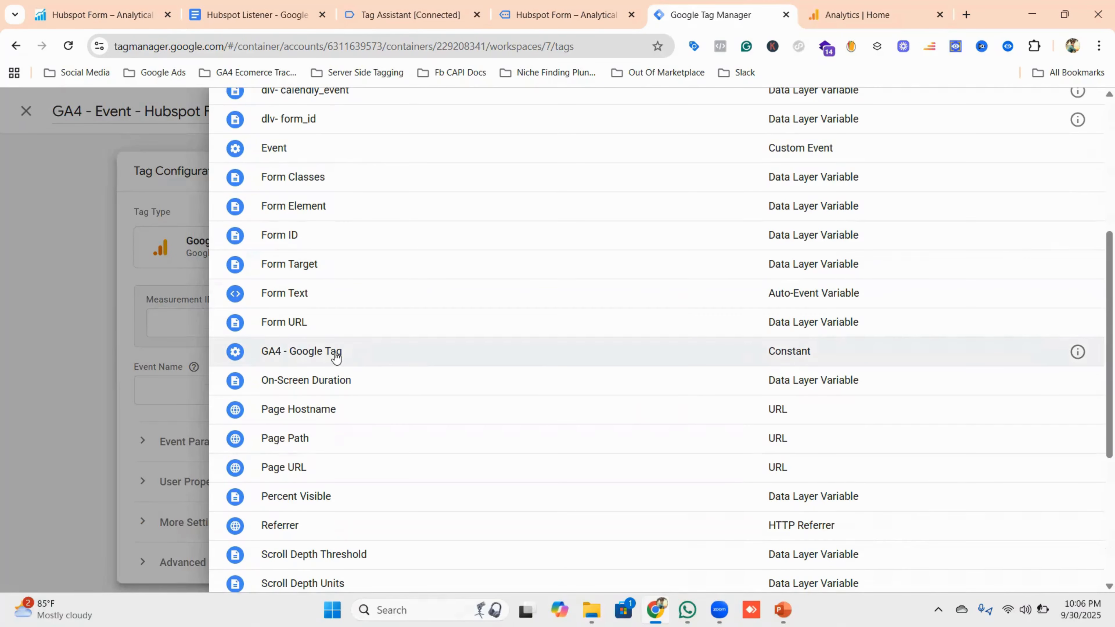
left_click(313, 356)
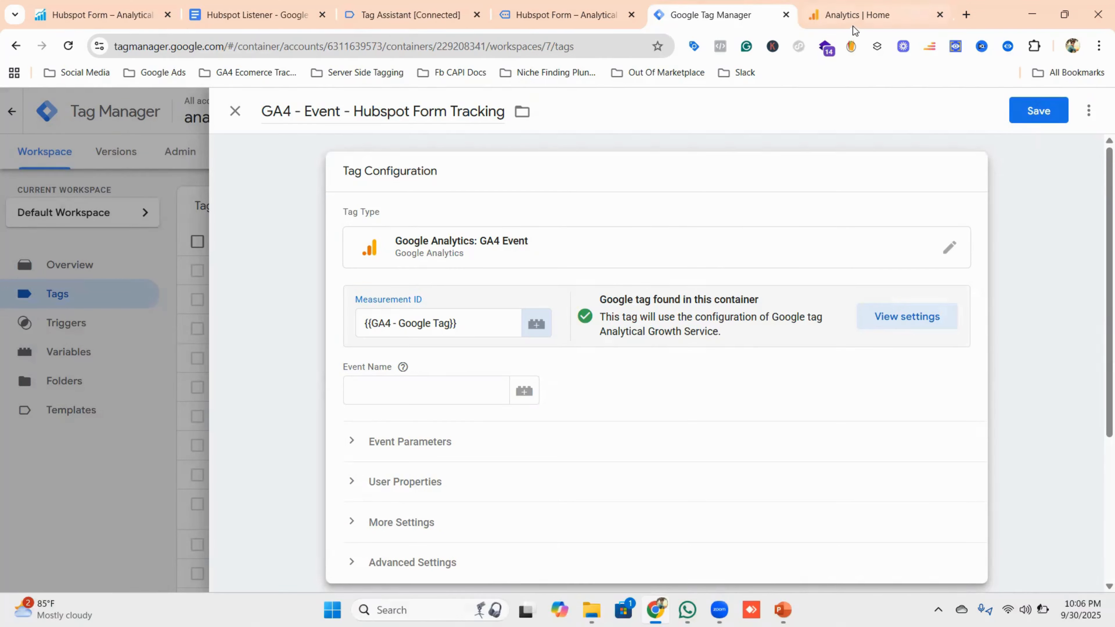
Step: Switch to Google Analytics and open the list of data streams in the property's Admin settings
left_click(860, 16)
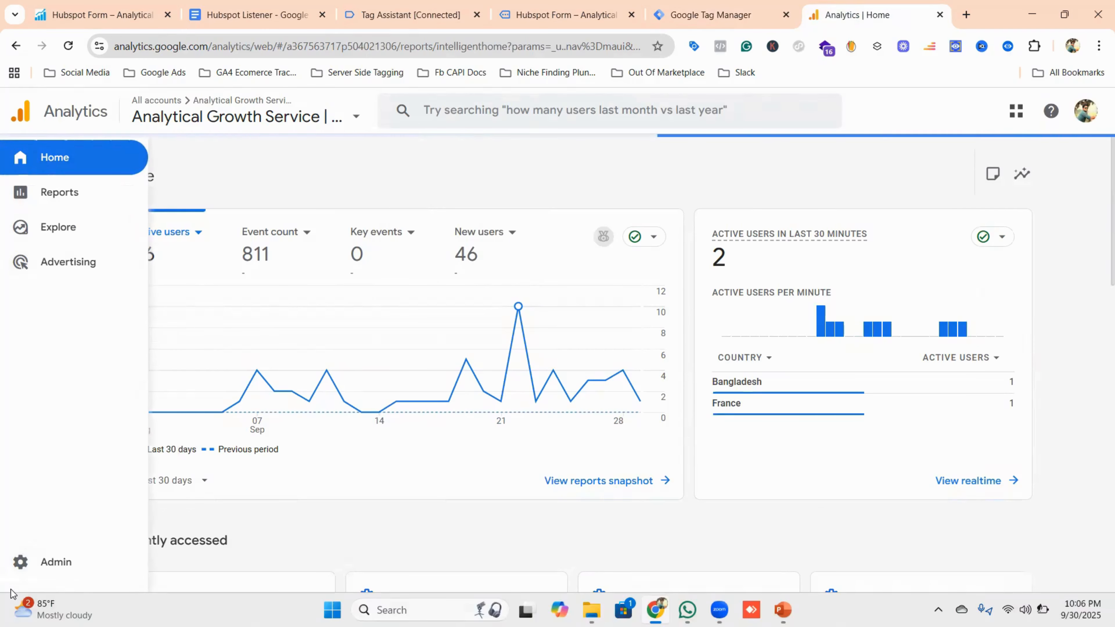
left_click(57, 564)
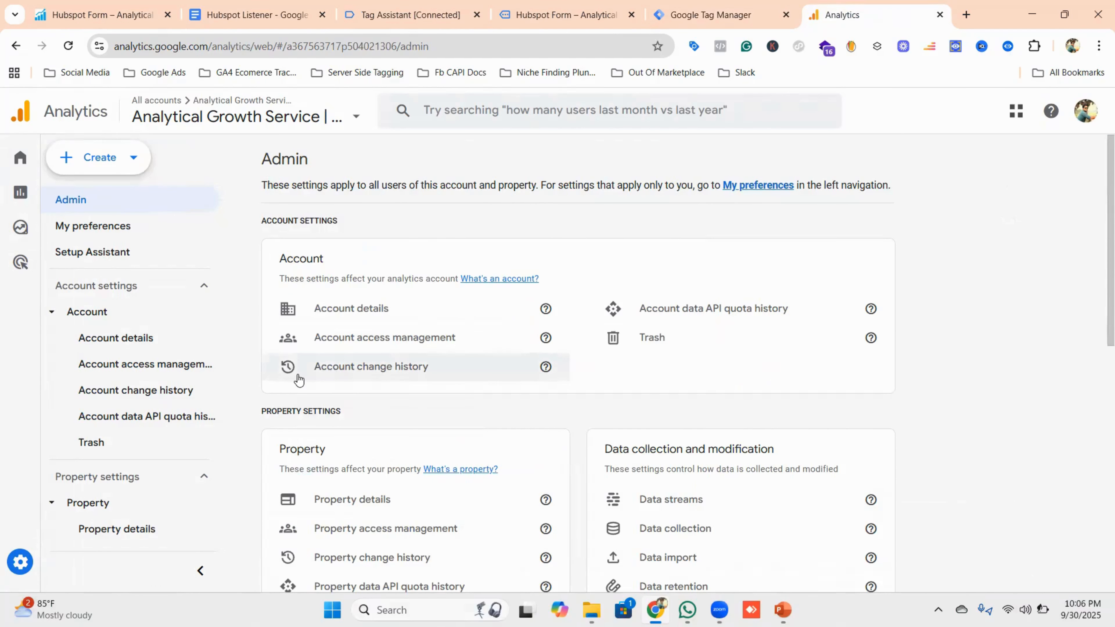
scroll(307, 378, "down", 3)
scroll(419, 363, "down", 3)
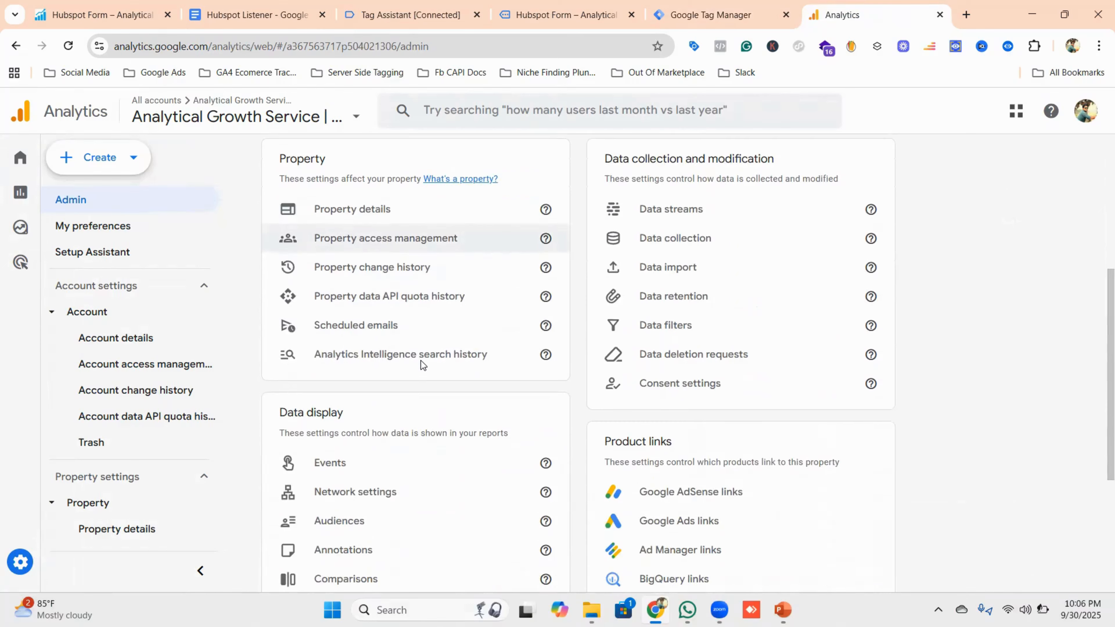
scroll(168, 345, "down", 6)
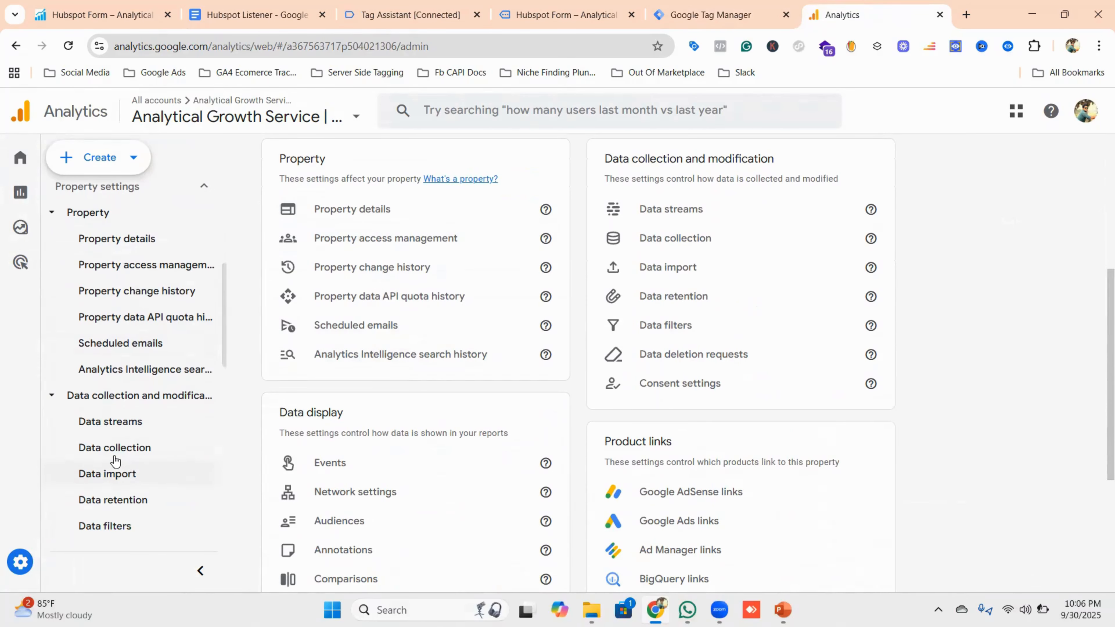
left_click(122, 453)
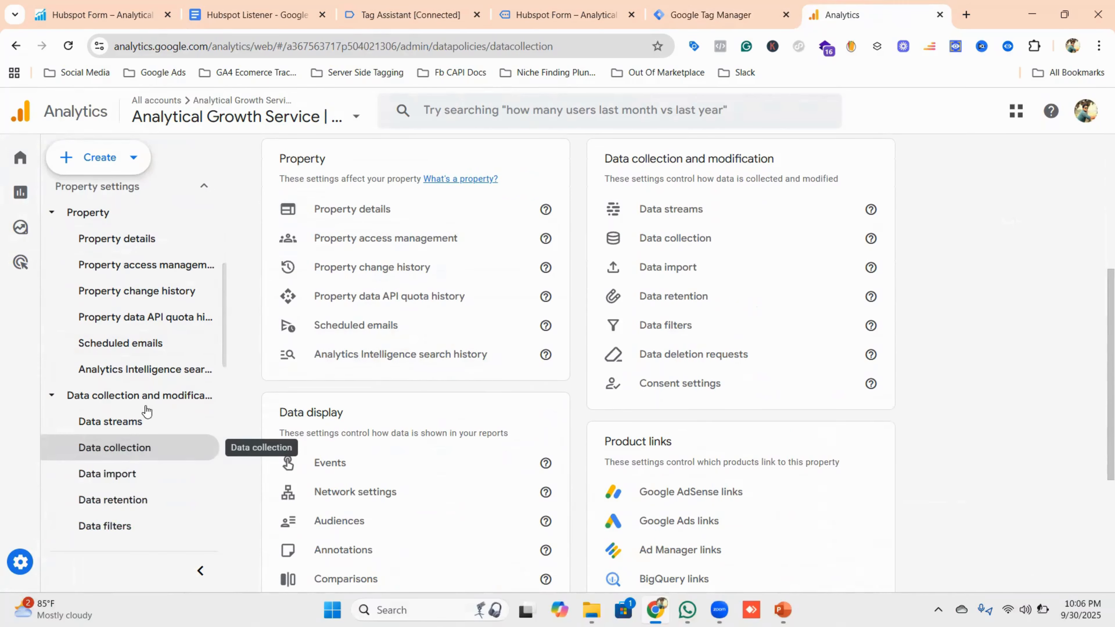
left_click(128, 422)
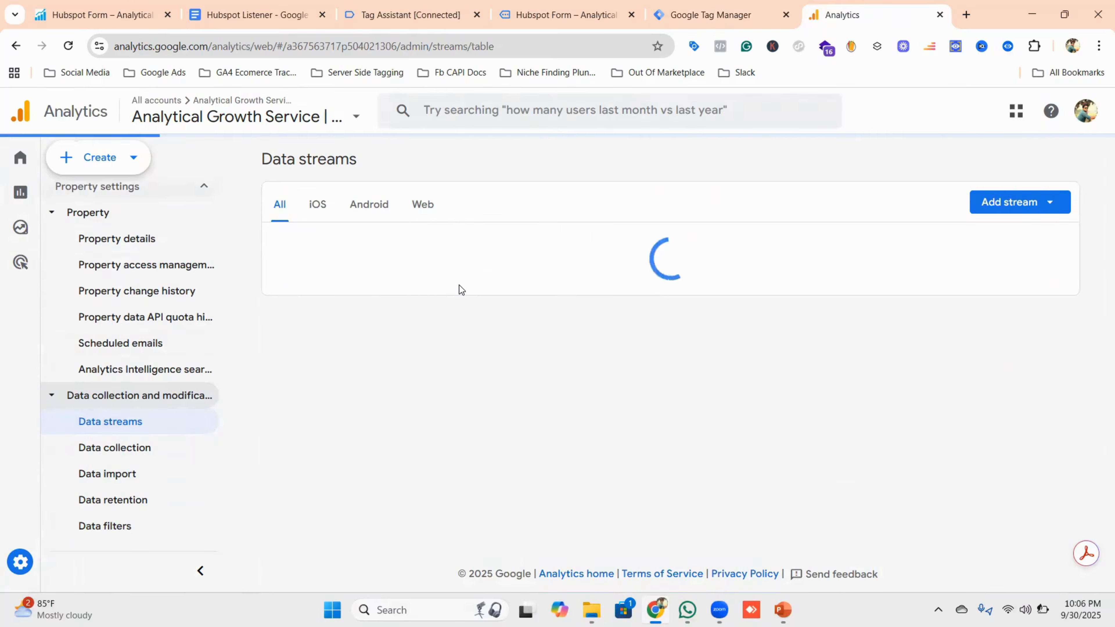
Step: Copy the Measurement ID from the details of the Analytical Growth Service web stream and close the details
left_click(412, 251)
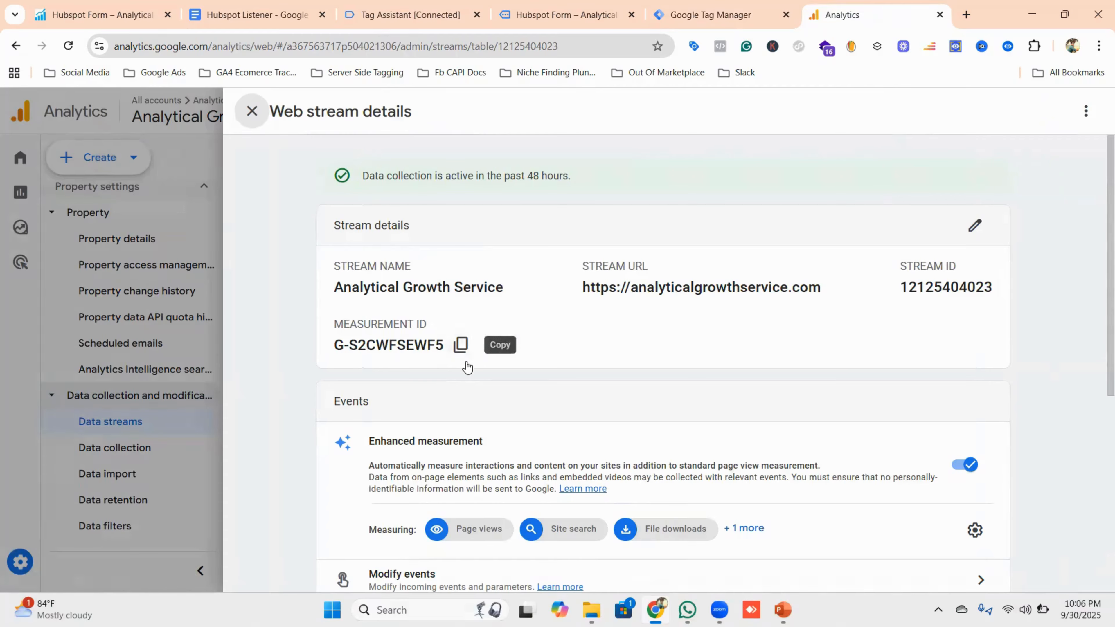
left_click(460, 346)
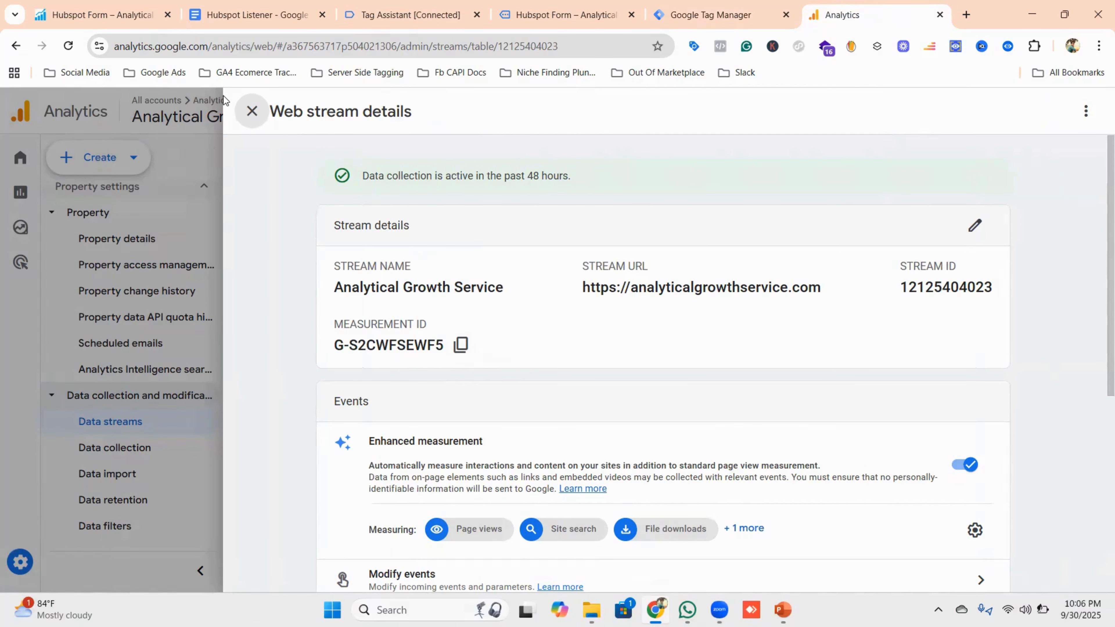
left_click(251, 112)
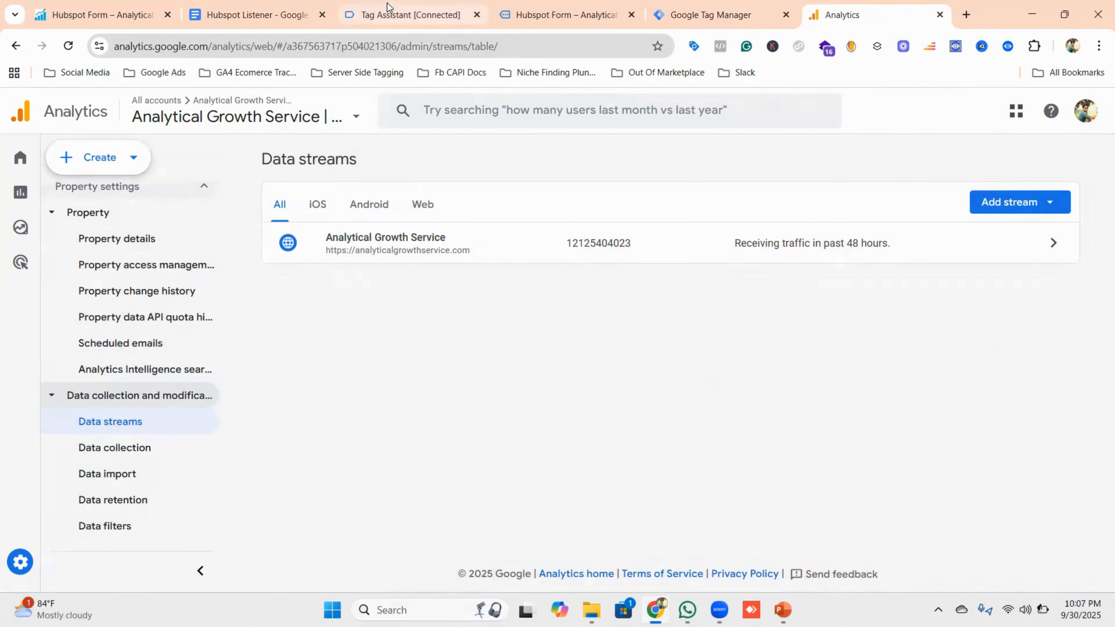
Step: Switch back to Google Tag Manager and set the GA4 event tag's event name to hubspot_form_submission
left_click(704, 15)
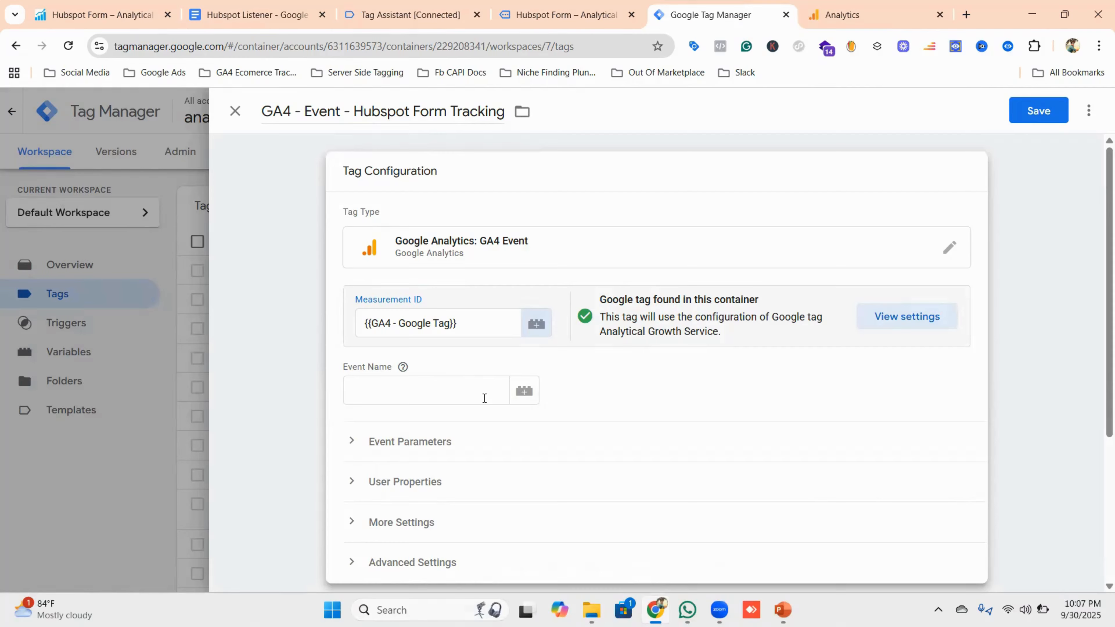
scroll(484, 398, "down", 2)
left_click(432, 318)
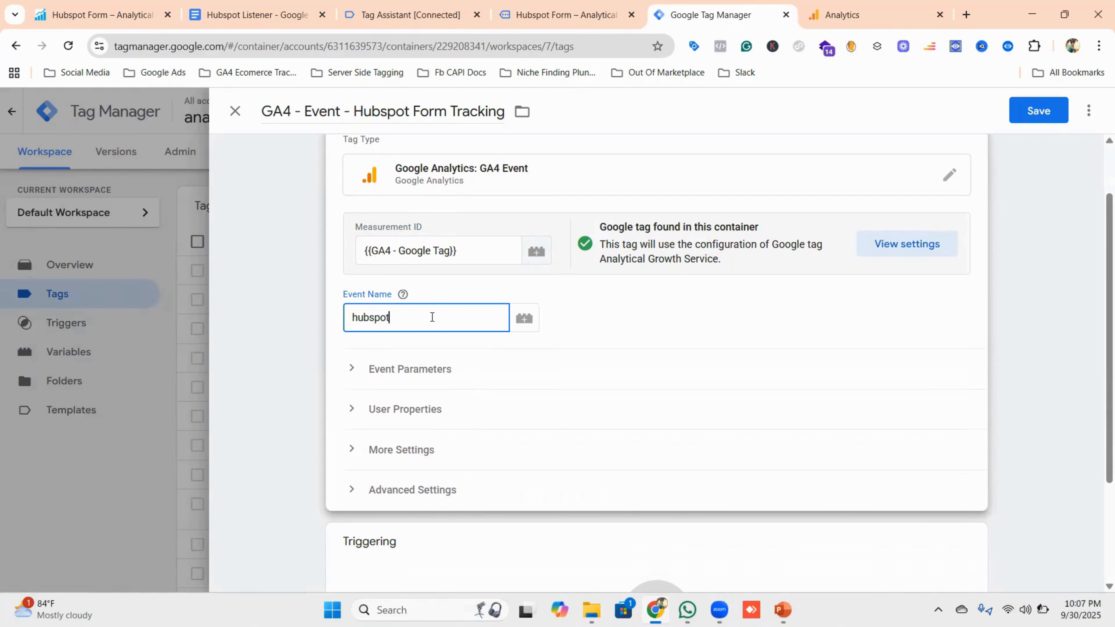
type("hubspot_form_submission")
Step: Add an event parameter named form_id to the tag, with the variable {{dlv- form_id}} as its value
left_click(413, 370)
scroll(473, 385, "down", 2)
left_click(423, 402)
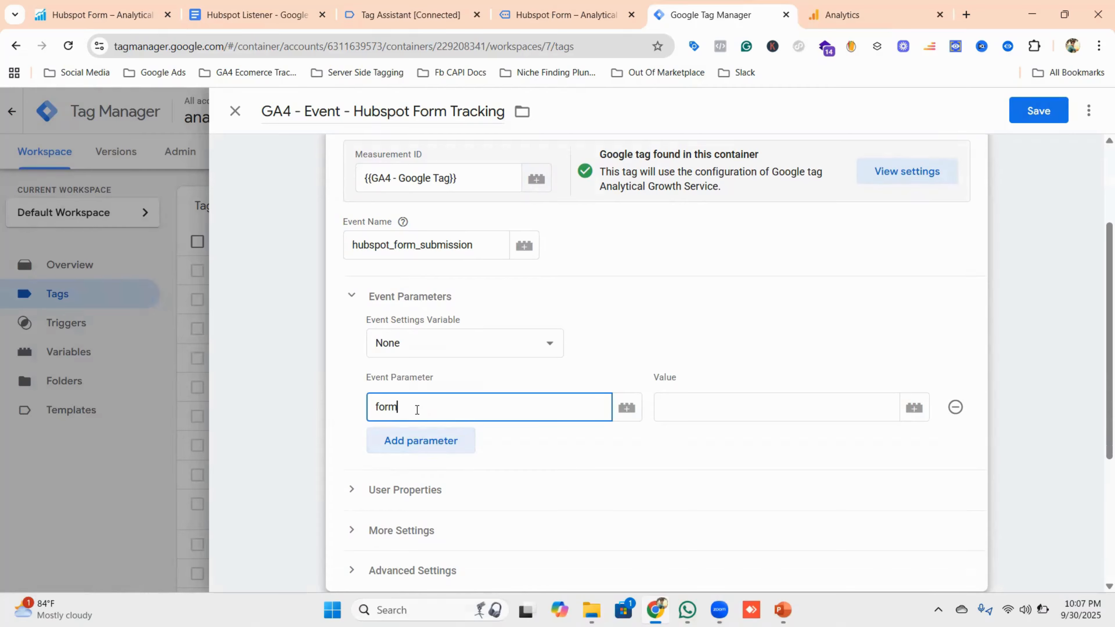
type("form_id")
left_click(728, 410)
left_click(915, 409)
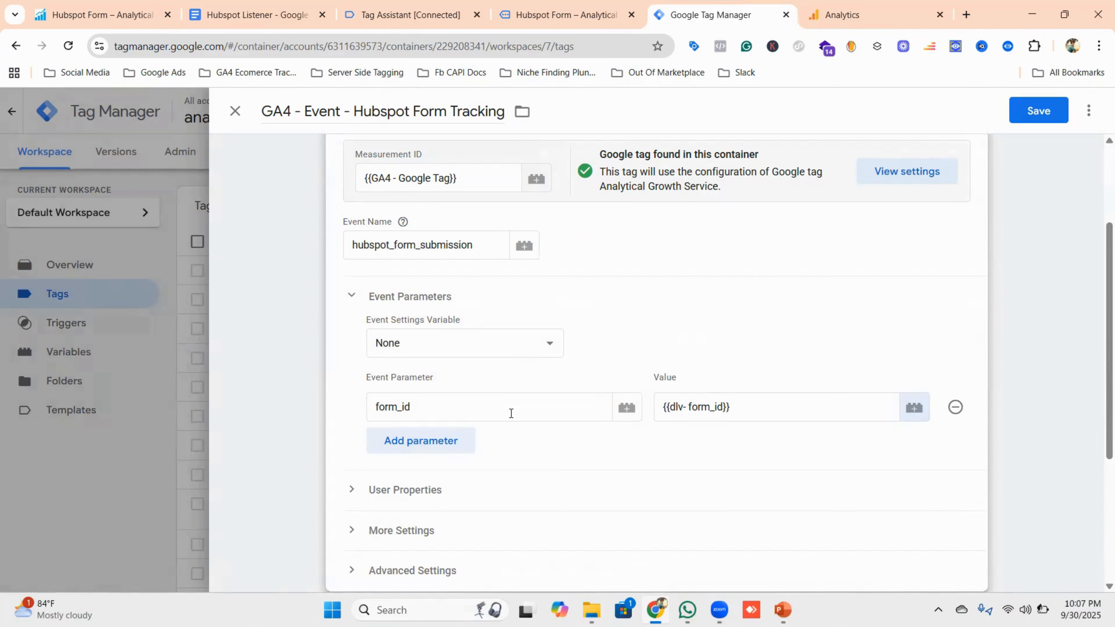
Step: Switch to Tag Assistant and examine the form data in the data layer of the form_submission event
left_click(408, 10)
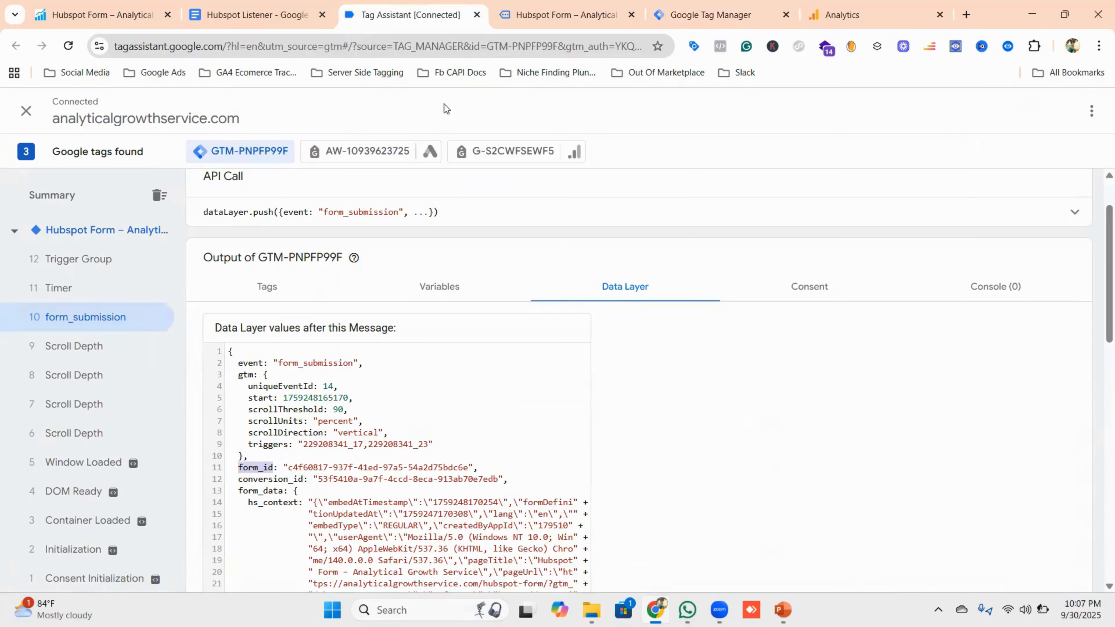
scroll(352, 353, "down", 11)
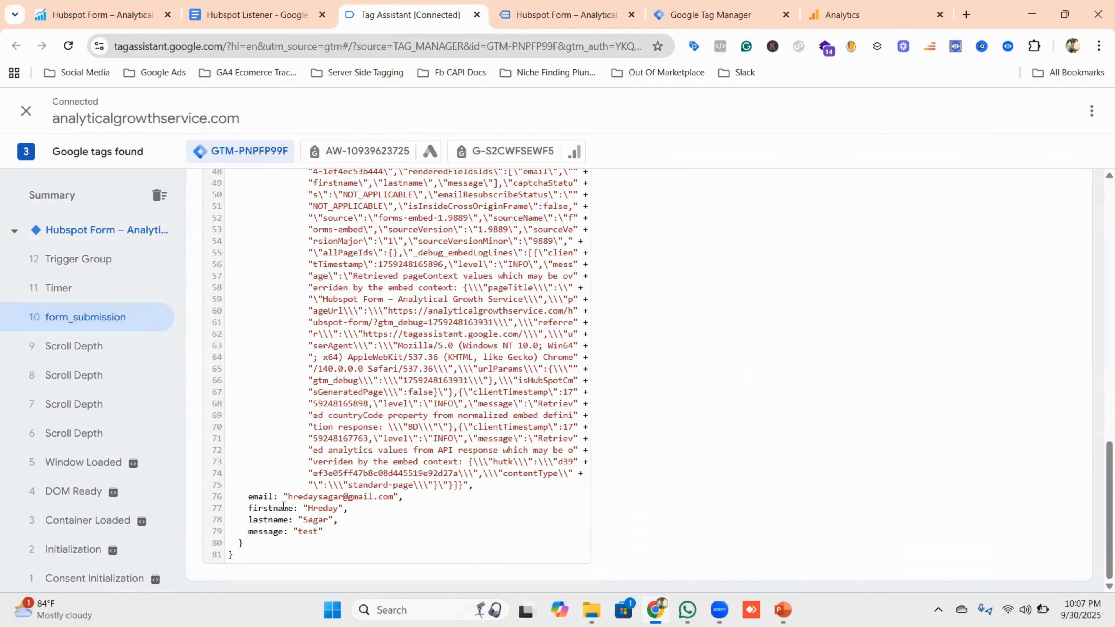
scroll(325, 496, "up", 6)
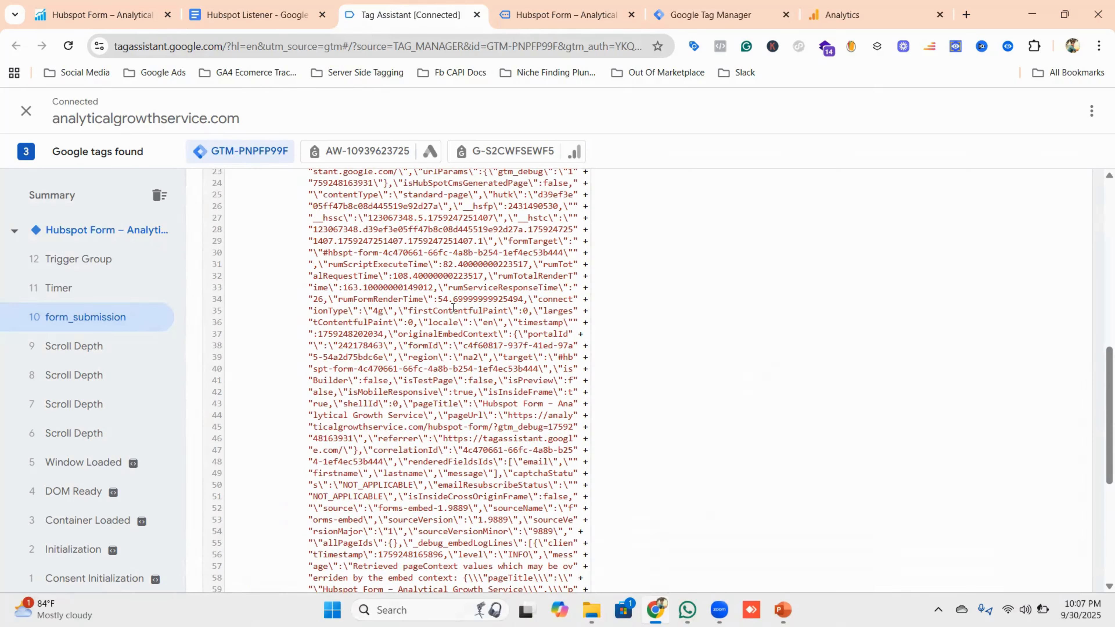
Step: Return to Google Tag Manager, assign Hubspot Custom Trigger as the tag's firing trigger, and save the tag
left_click(694, 17)
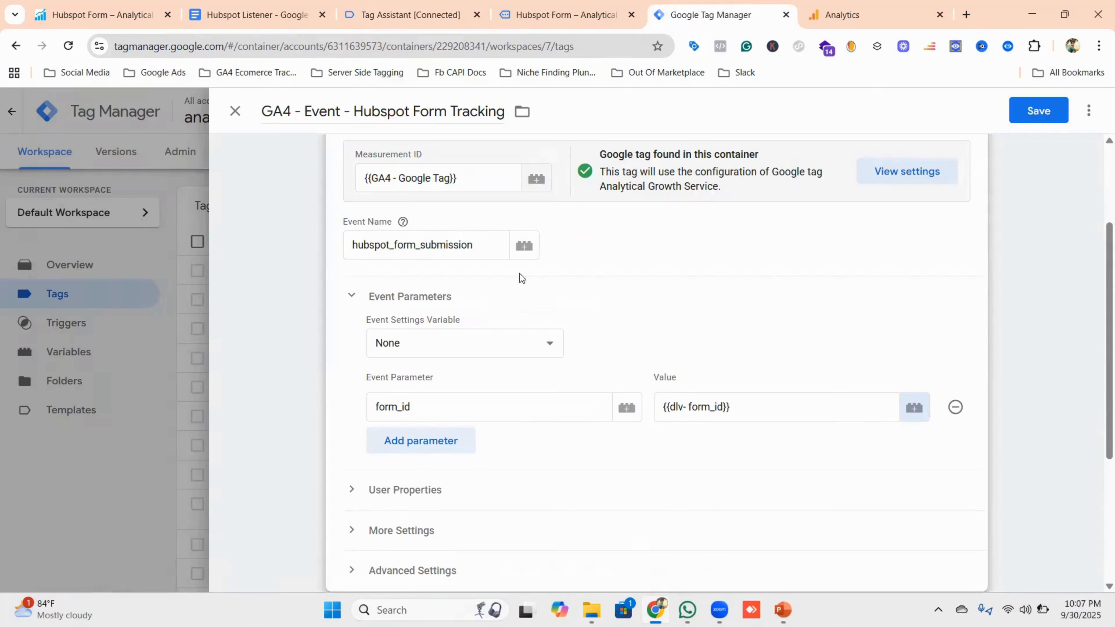
scroll(456, 362, "down", 3)
scroll(472, 361, "down", 2)
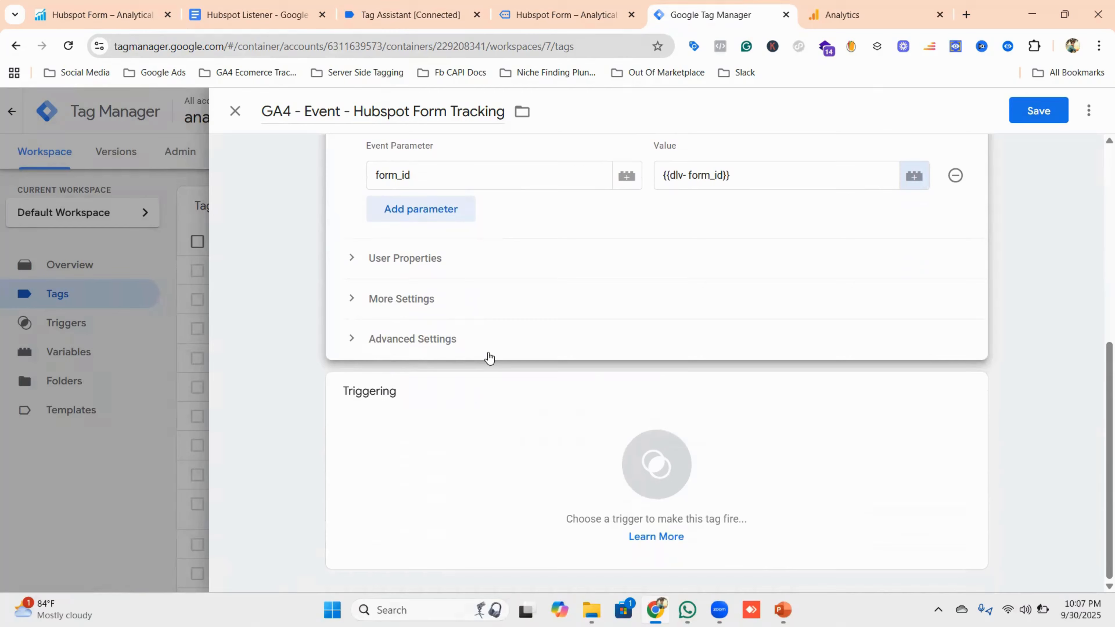
left_click(637, 451)
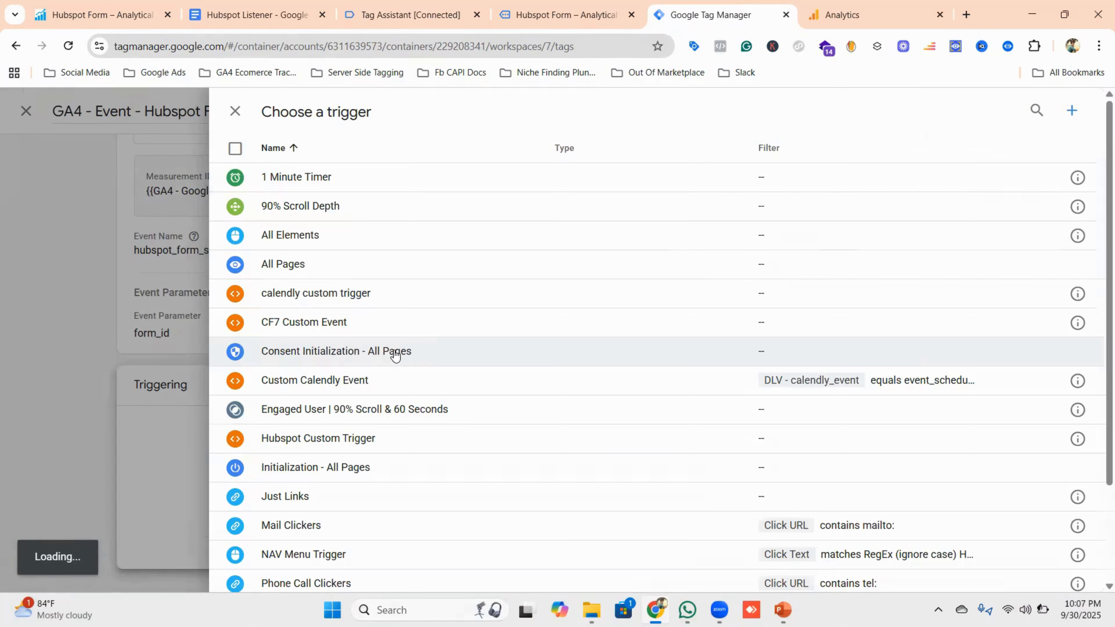
left_click(331, 439)
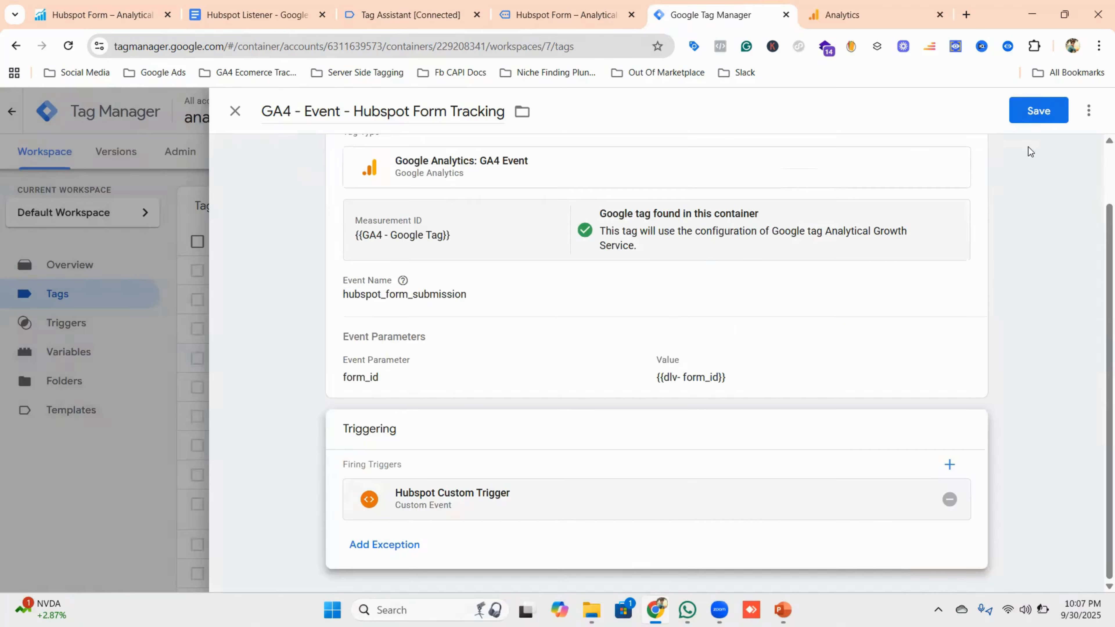
left_click(1037, 115)
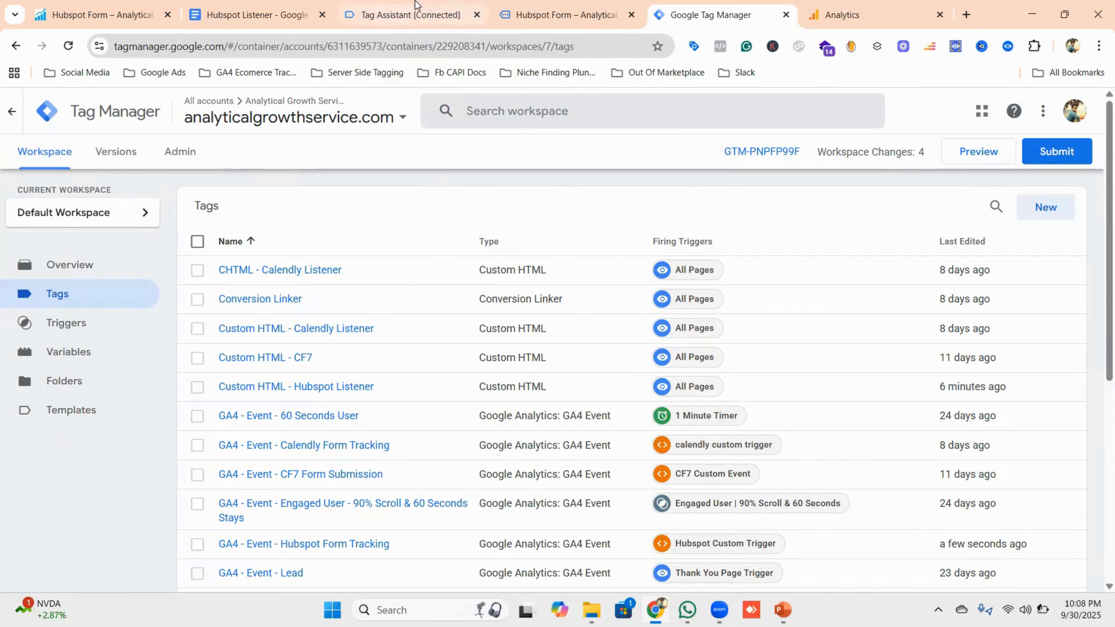
left_click(474, 16)
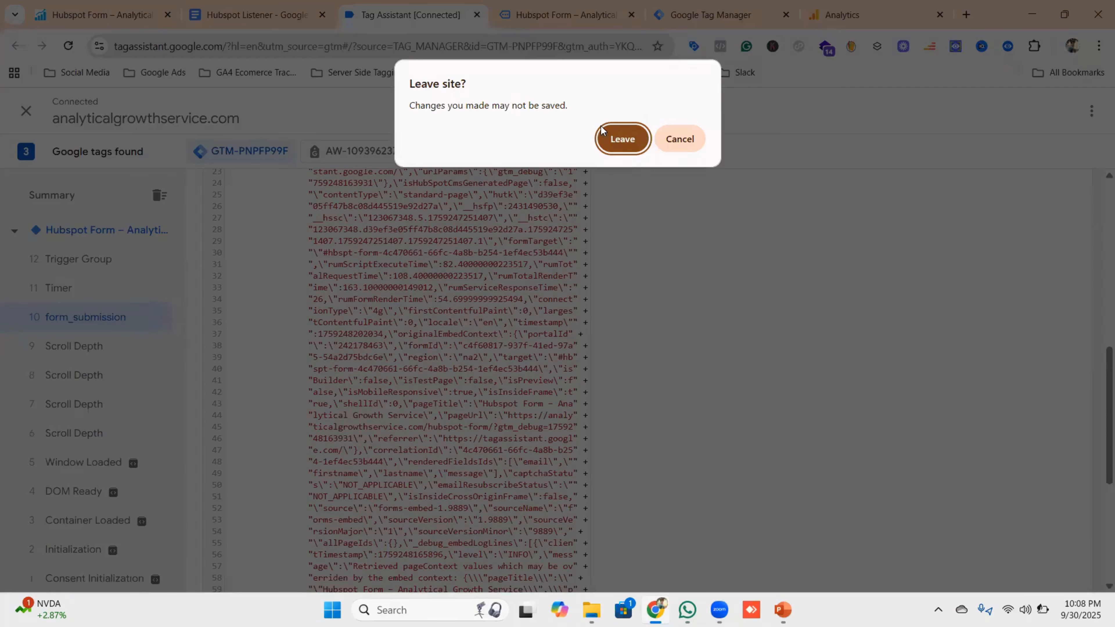
left_click(611, 139)
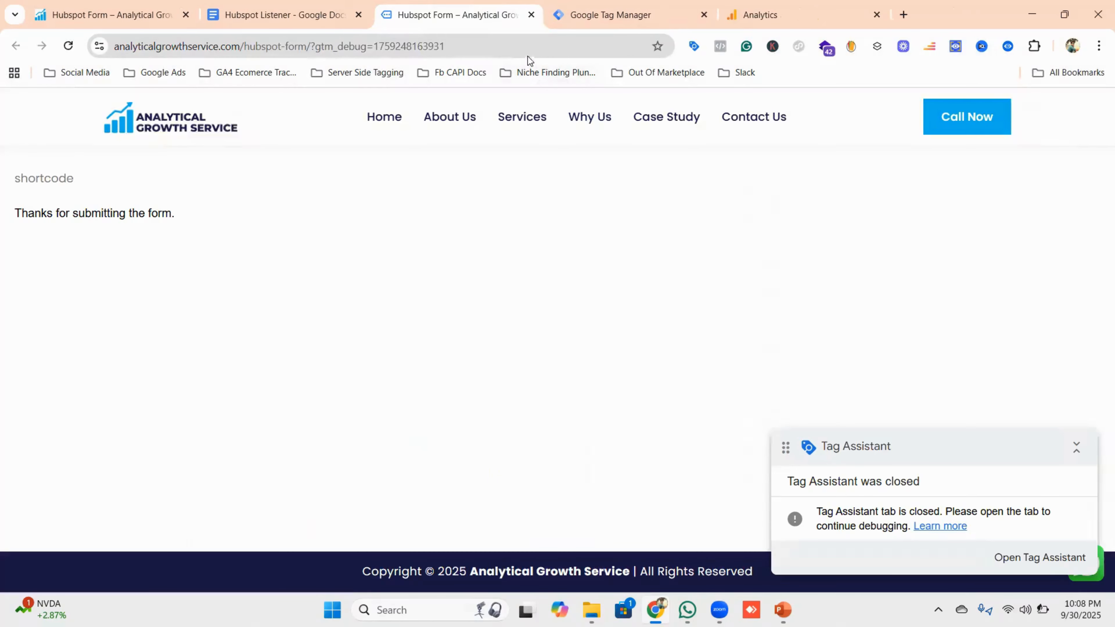
left_click(531, 16)
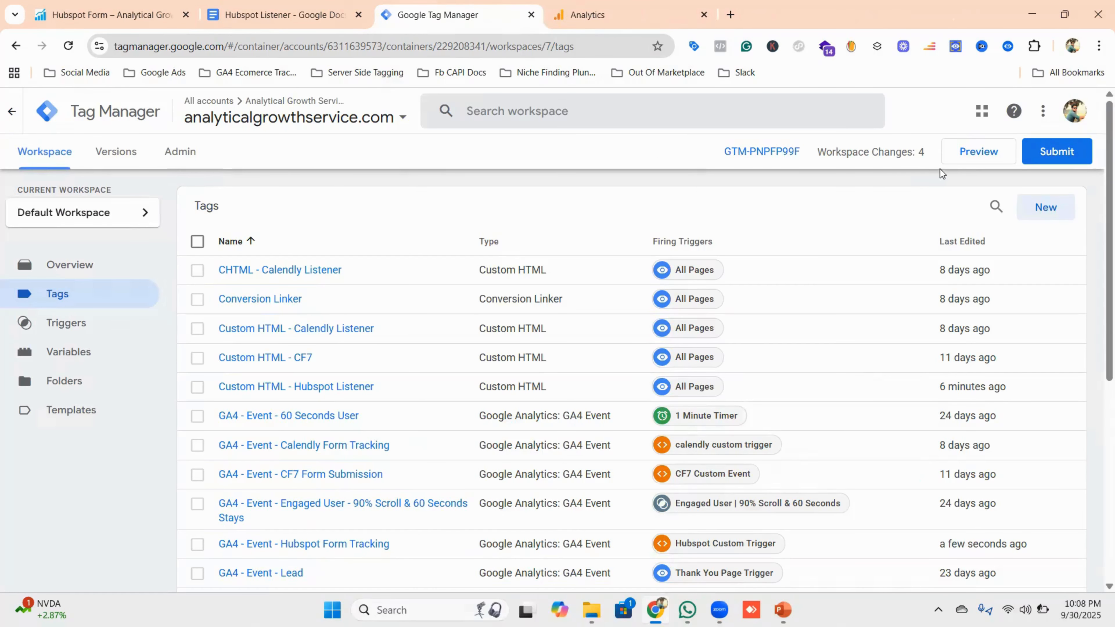
left_click(973, 153)
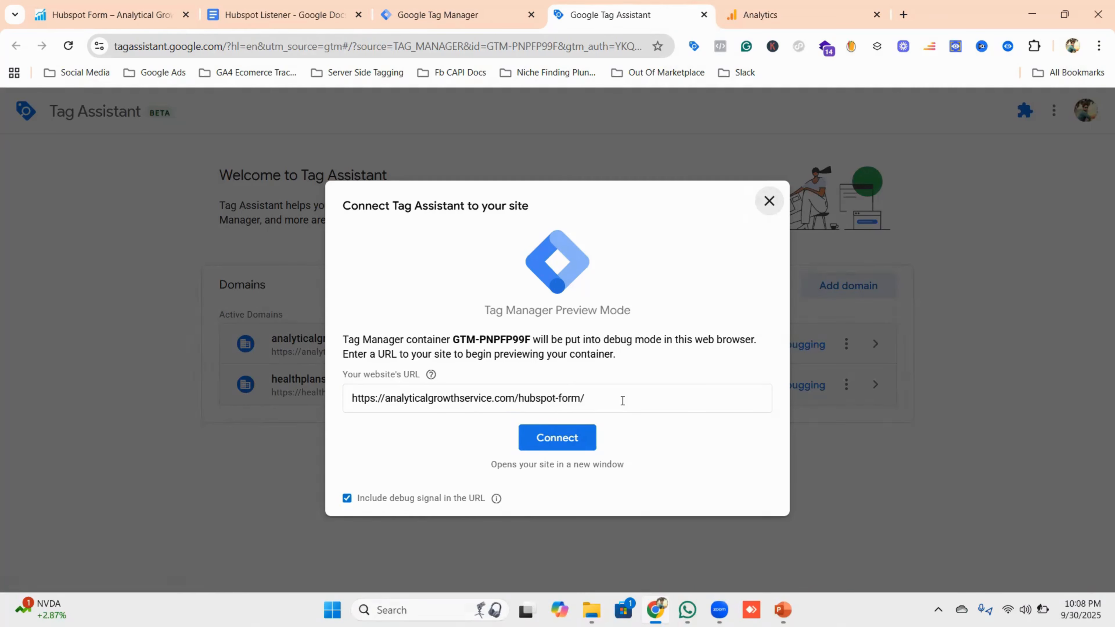
left_click(556, 438)
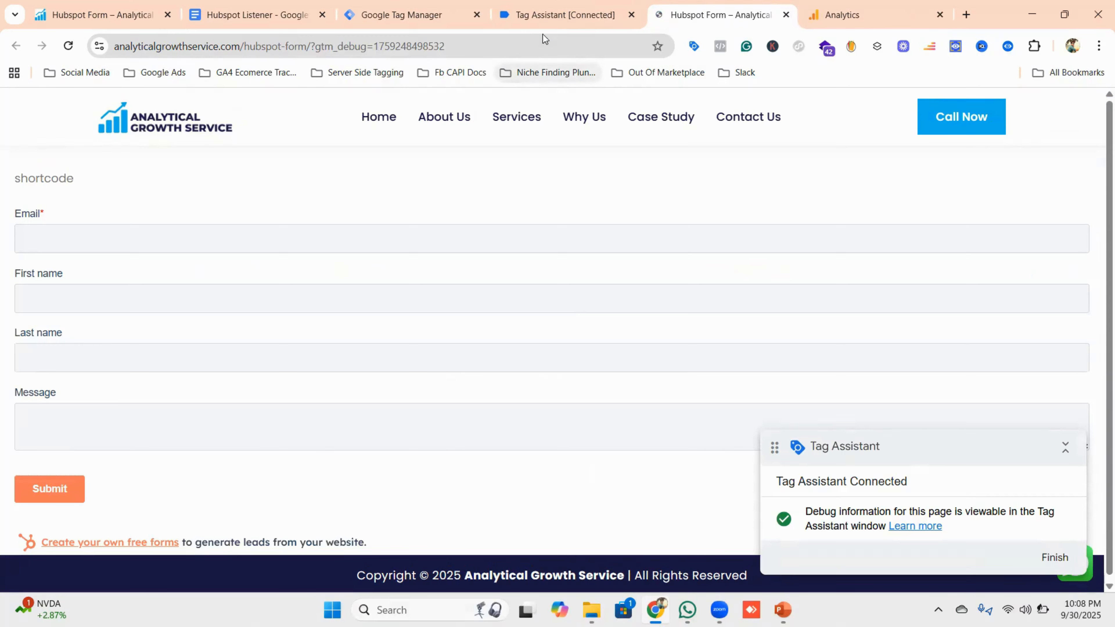
Step: Switch to the new Tag Assistant session and examine which tags fired before the form is submitted
left_click(547, 20)
left_click(558, 366)
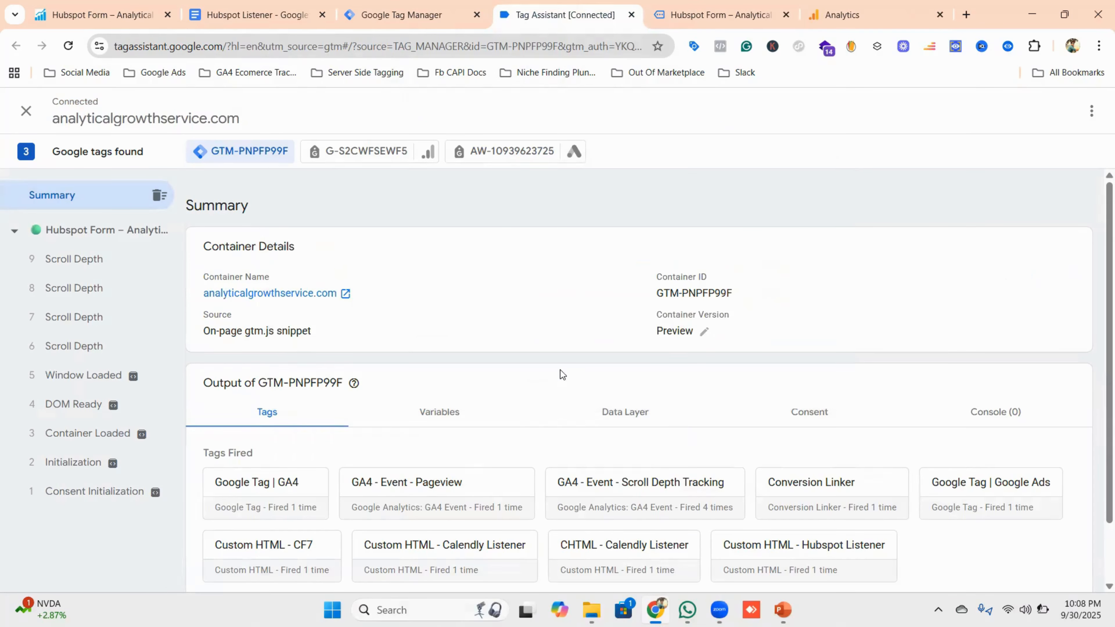
scroll(679, 389, "down", 2)
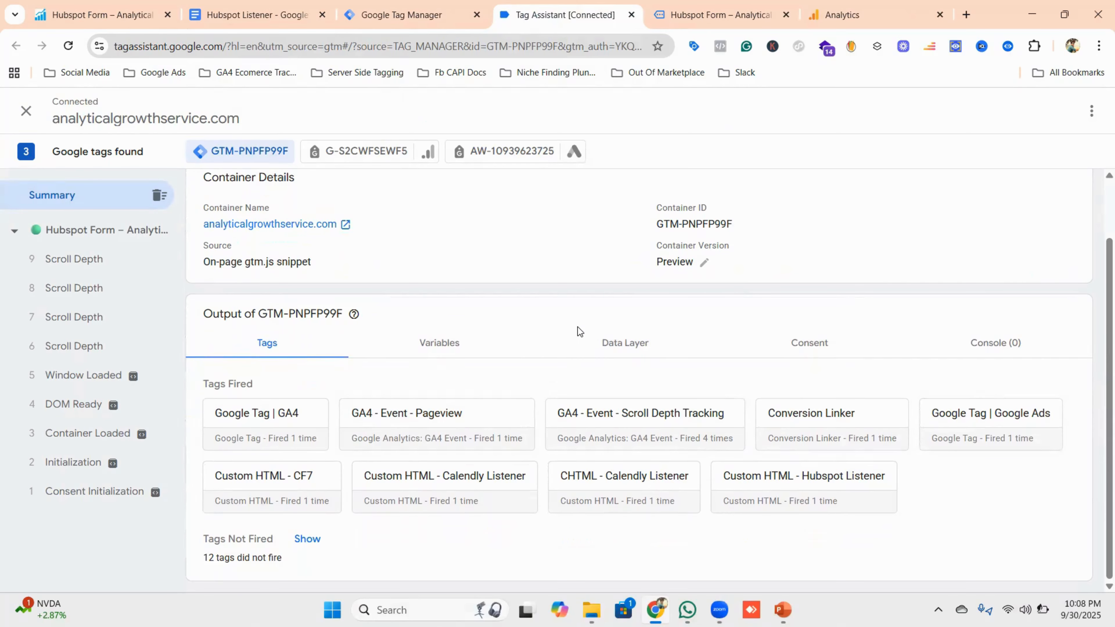
Step: Fill in the email, first name and last name on the HubSpot form page, enter test as the message, and submit the form
left_click(706, 13)
left_click(196, 245)
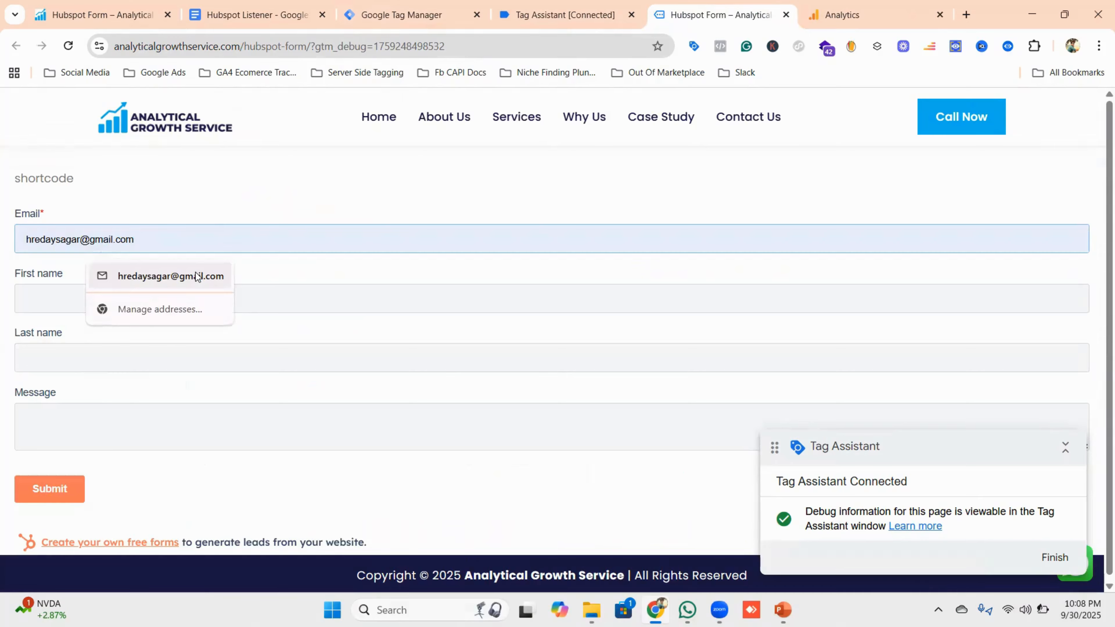
left_click(149, 275)
left_click(139, 299)
left_click(129, 338)
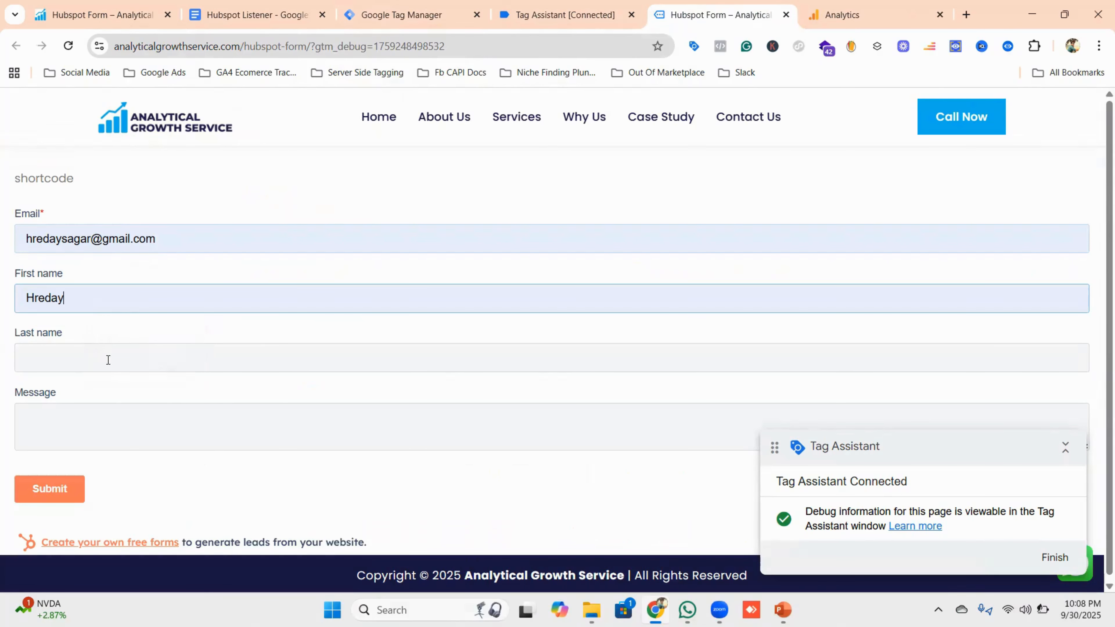
left_click(107, 360)
left_click(127, 399)
left_click(107, 416)
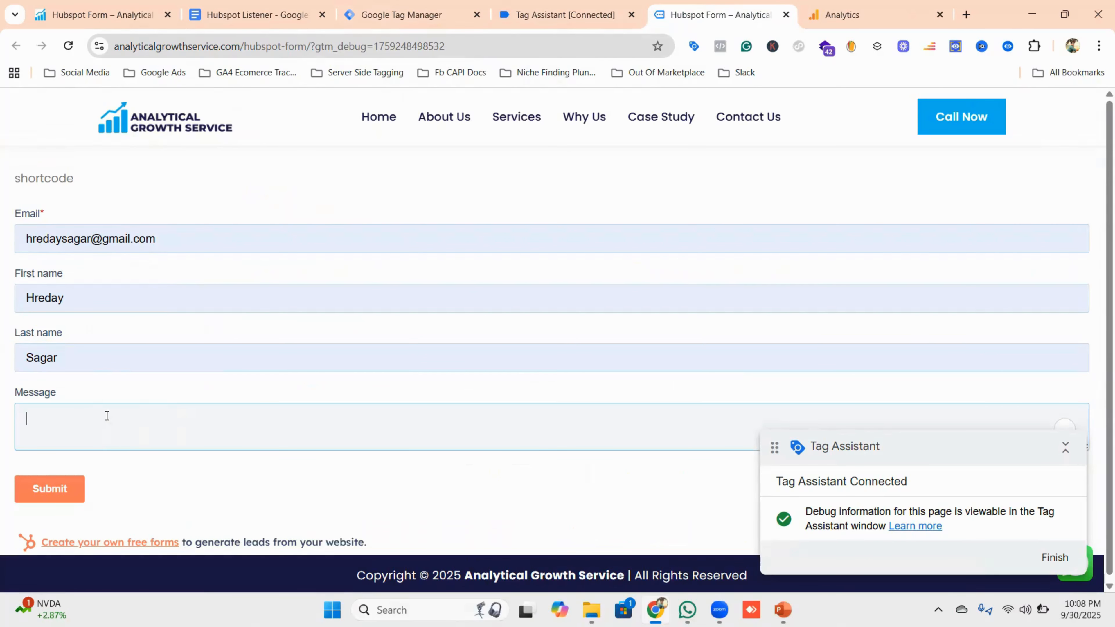
type("test")
left_click(56, 489)
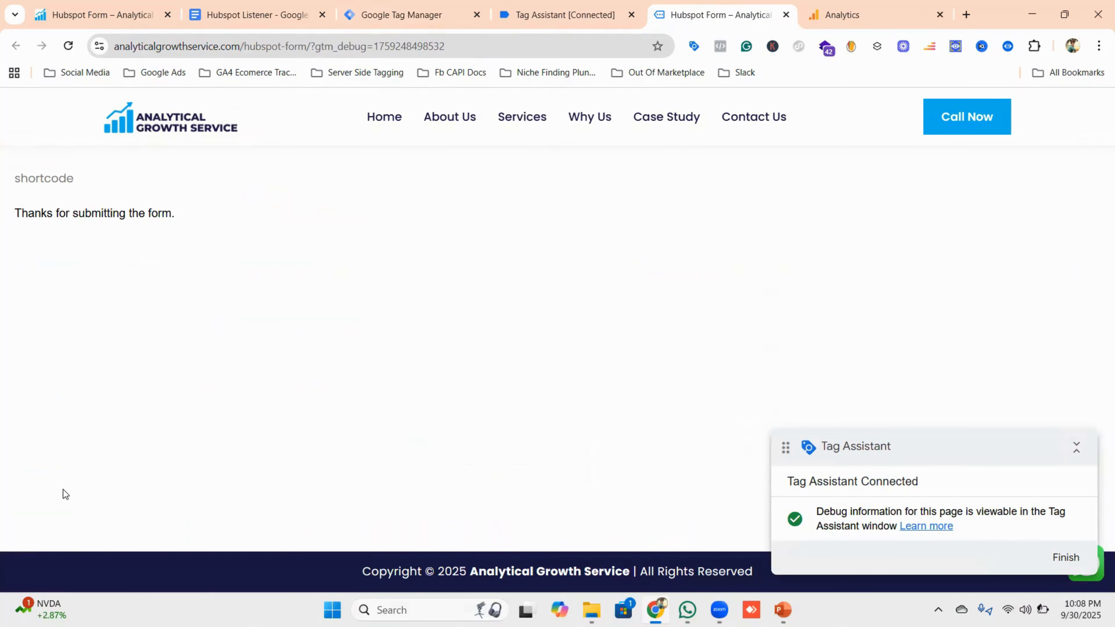
Step: Return to Tag Assistant and check the fired tags for GA4 - Event - Hubspot Form Tracking
left_click(567, 10)
scroll(612, 317, "down", 2)
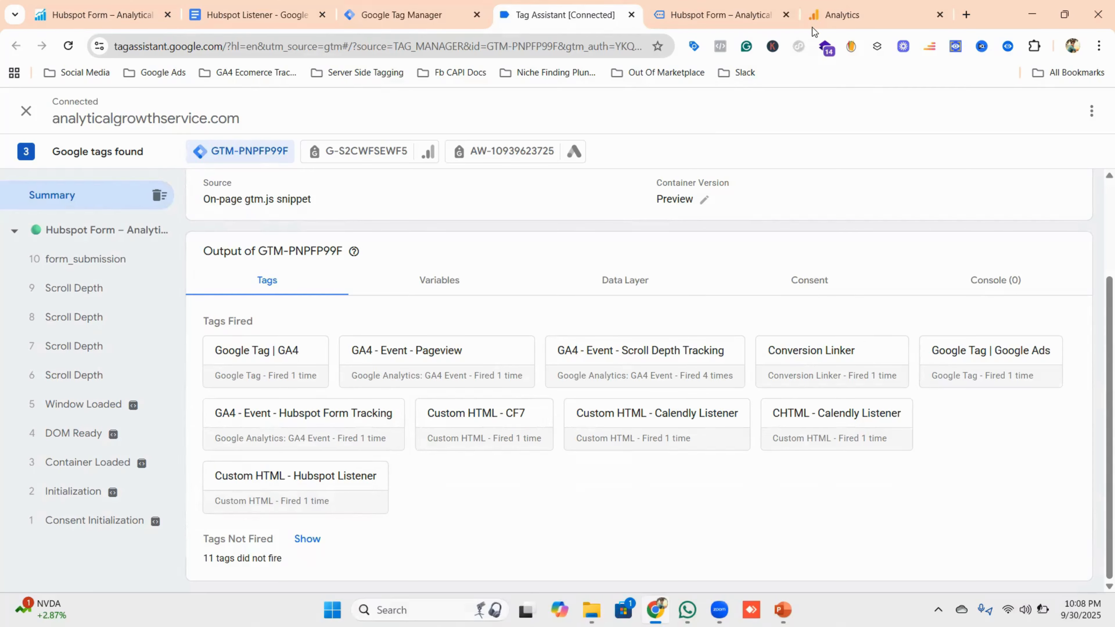
Step: Switch to Google Analytics and open DebugView from the property's admin settings
left_click(843, 16)
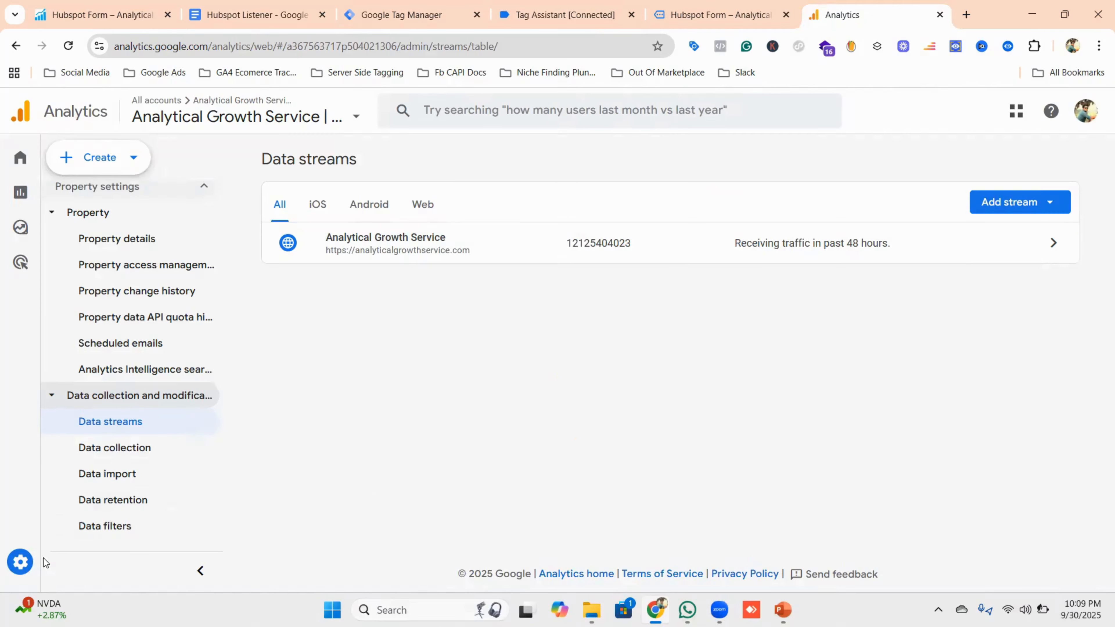
mouse_move(86, 575)
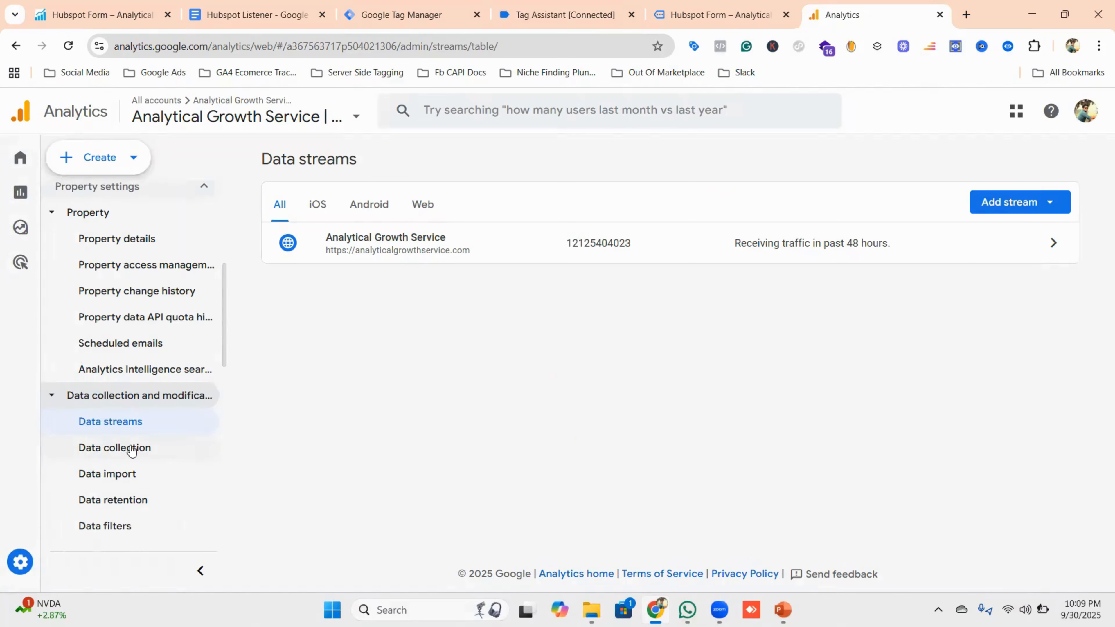
scroll(132, 448, "down", 10)
scroll(132, 449, "down", 4)
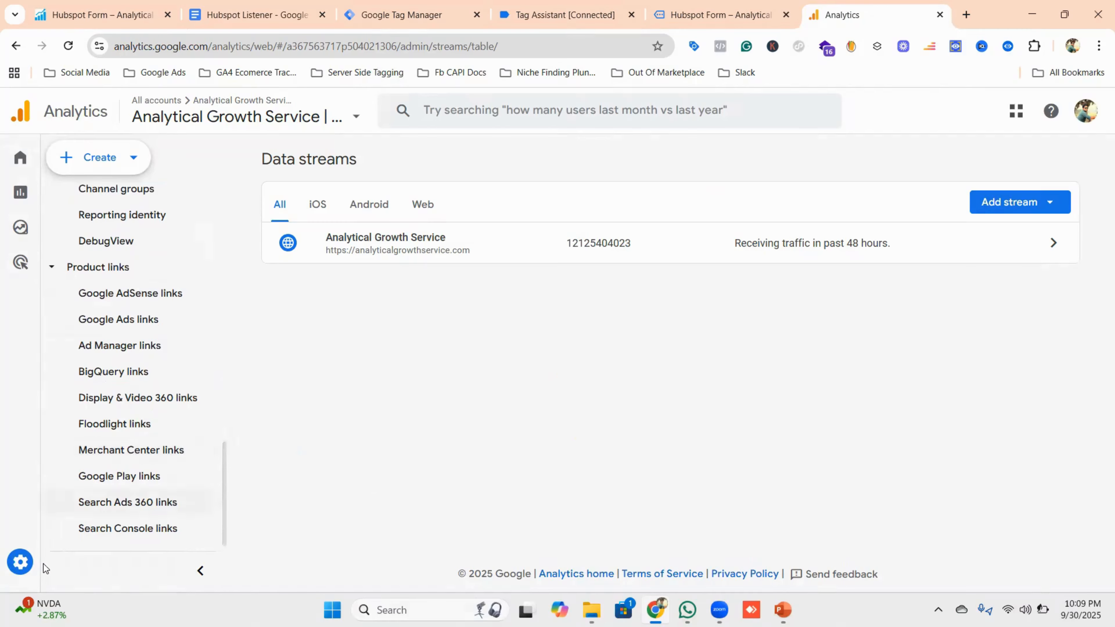
left_click(81, 562)
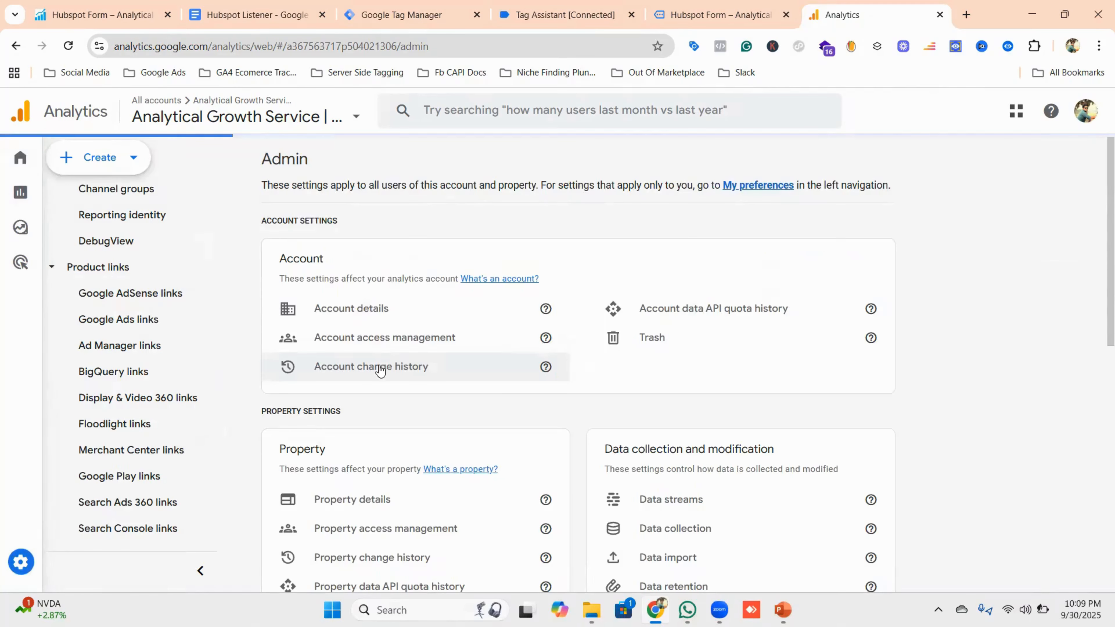
scroll(386, 369, "down", 12)
scroll(409, 369, "down", 2)
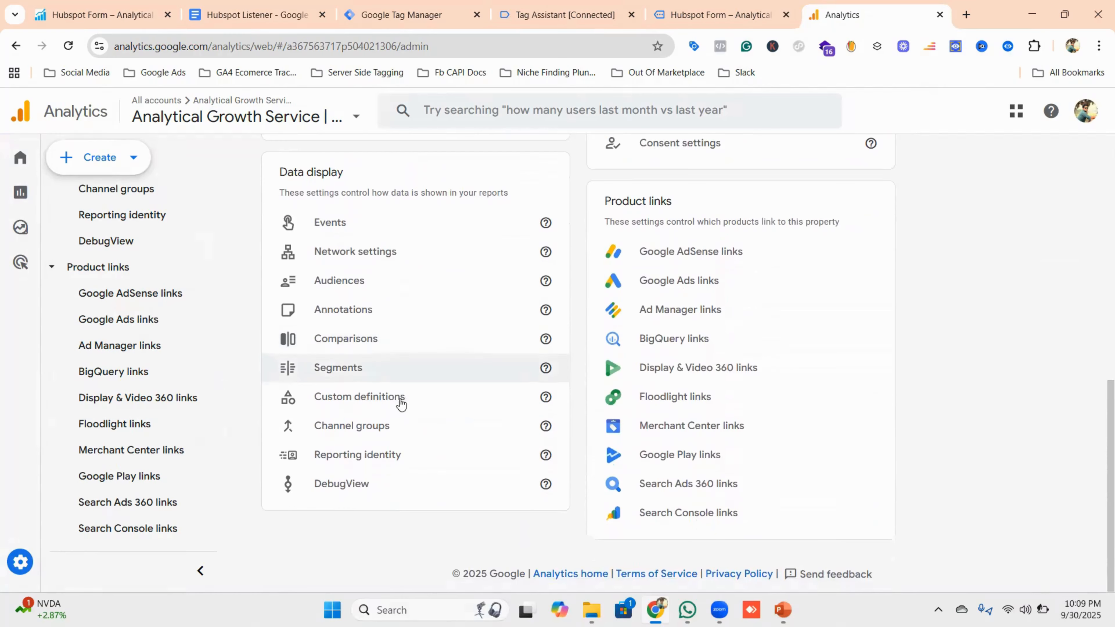
left_click(348, 492)
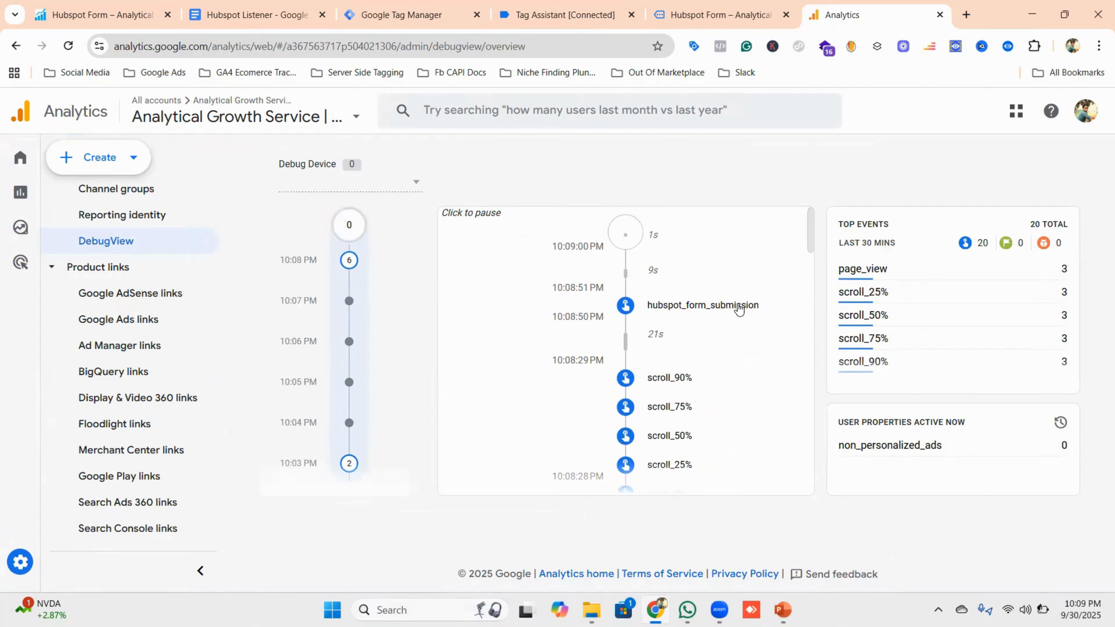
Step: Inspect the form_id parameter of the hubspot_form_submission event, and close the event details
left_click(682, 335)
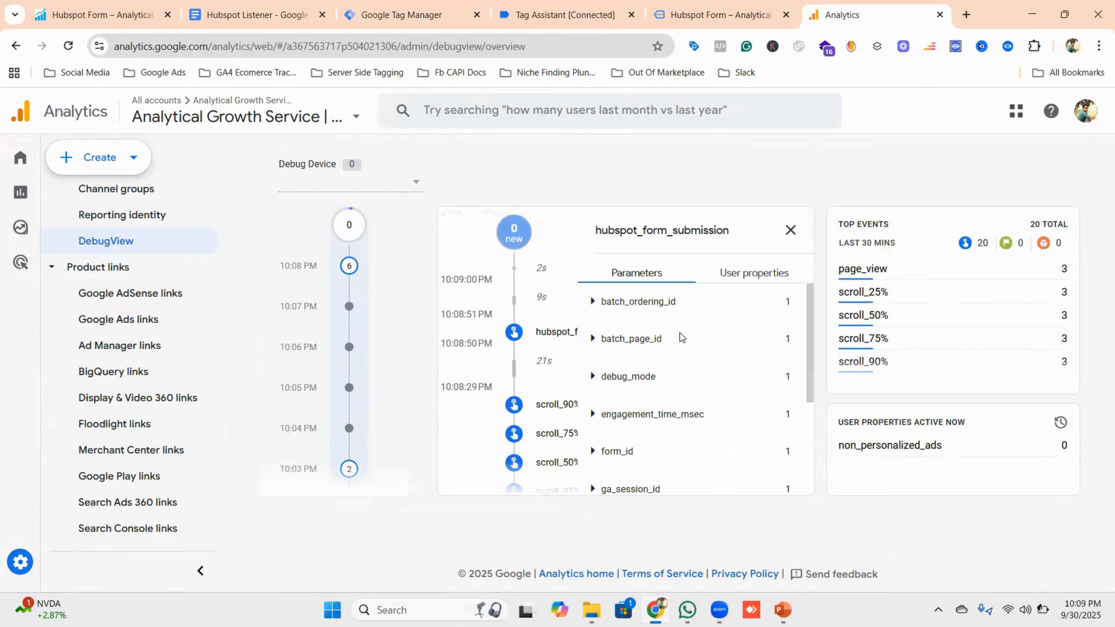
scroll(679, 336, "down", 2)
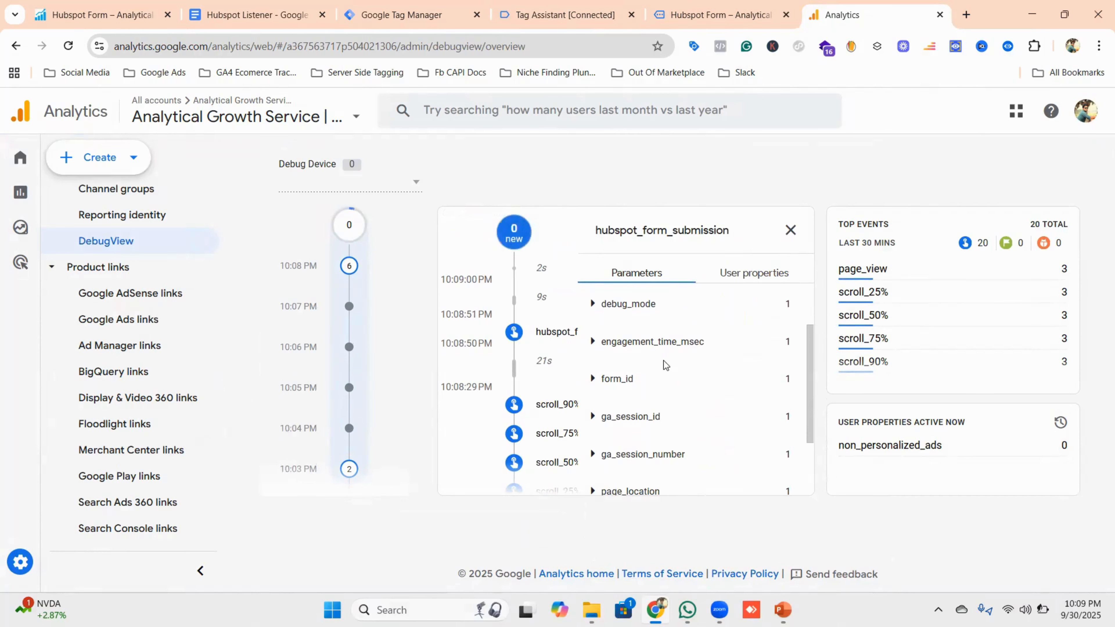
left_click(592, 379)
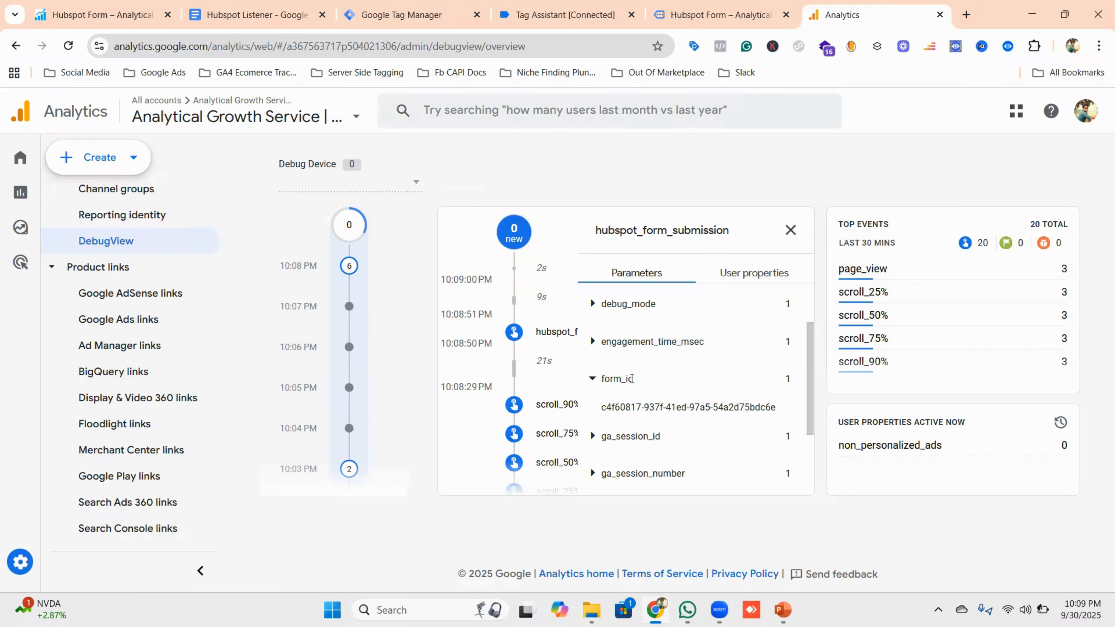
left_click(790, 230)
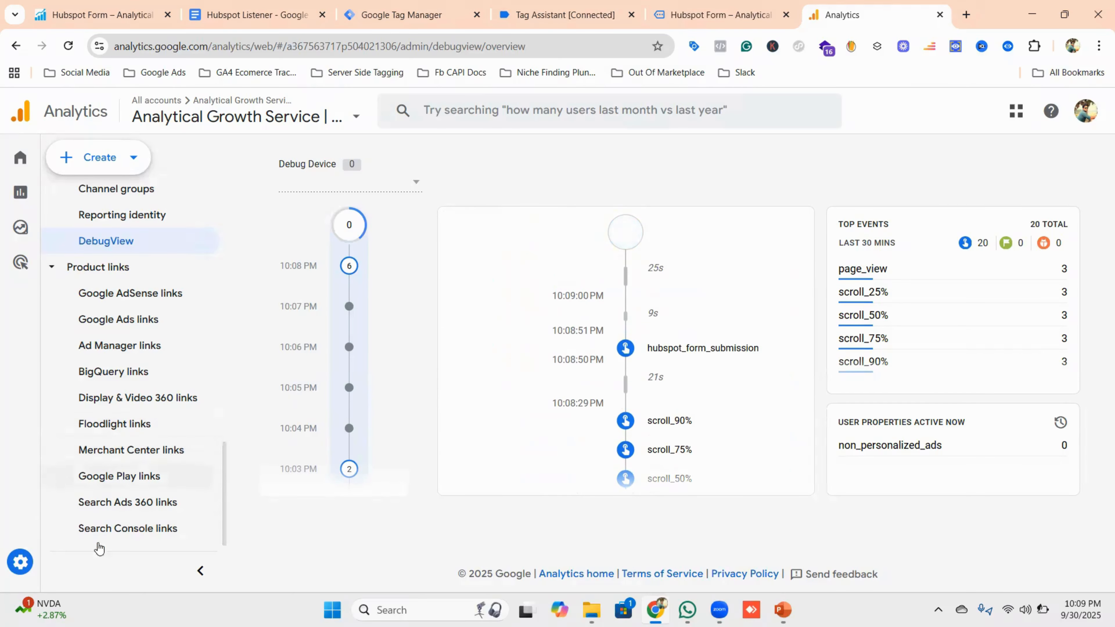
Step: Open the property's custom definitions from the Google Analytics admin settings
left_click(66, 575)
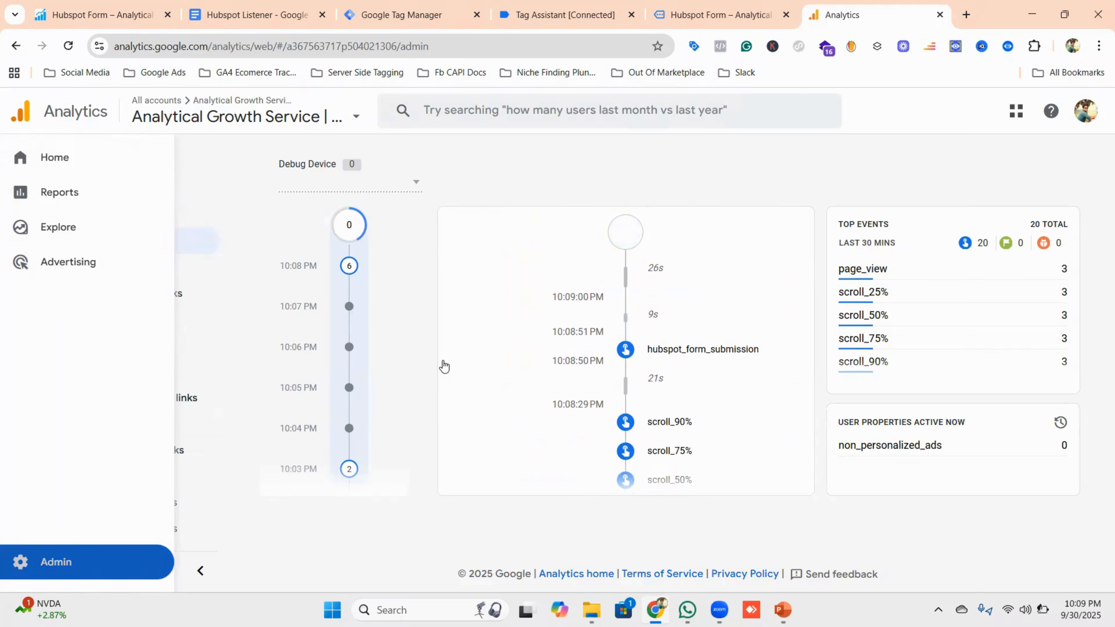
scroll(453, 351, "down", 3)
scroll(454, 351, "down", 7)
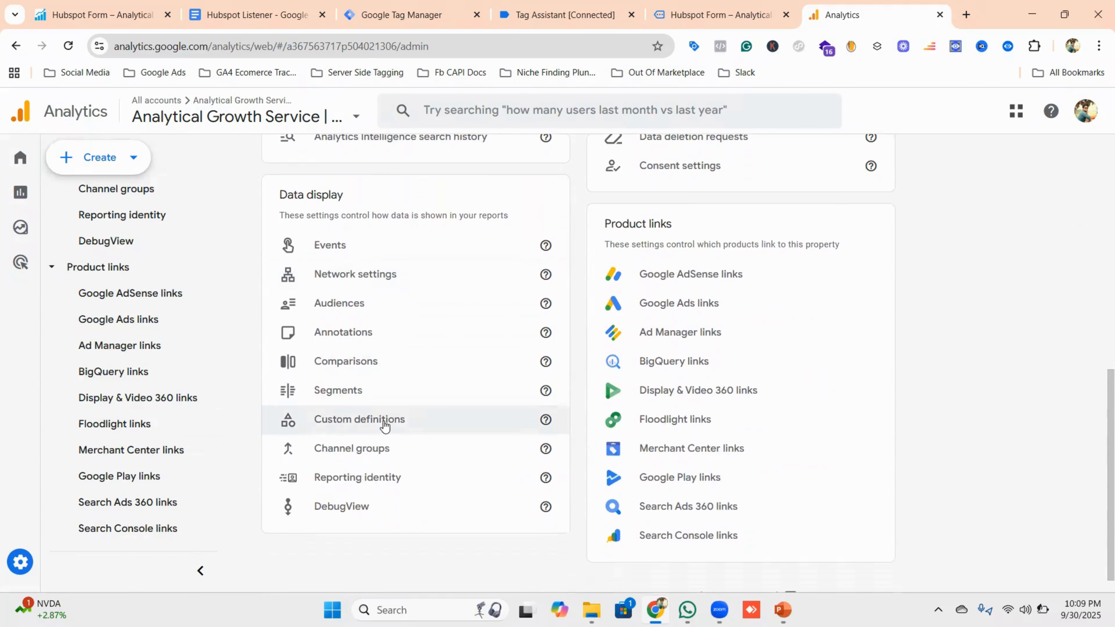
left_click(385, 424)
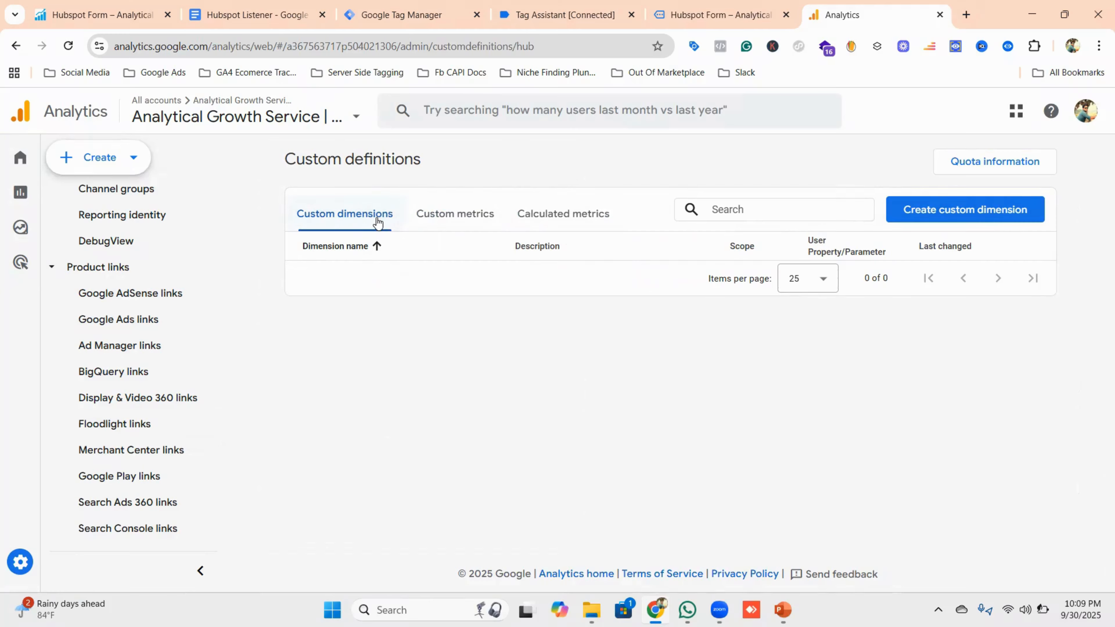
Step: Start a new event-scoped custom dimension named Form ID with the description Hubspot Form ID
left_click(947, 213)
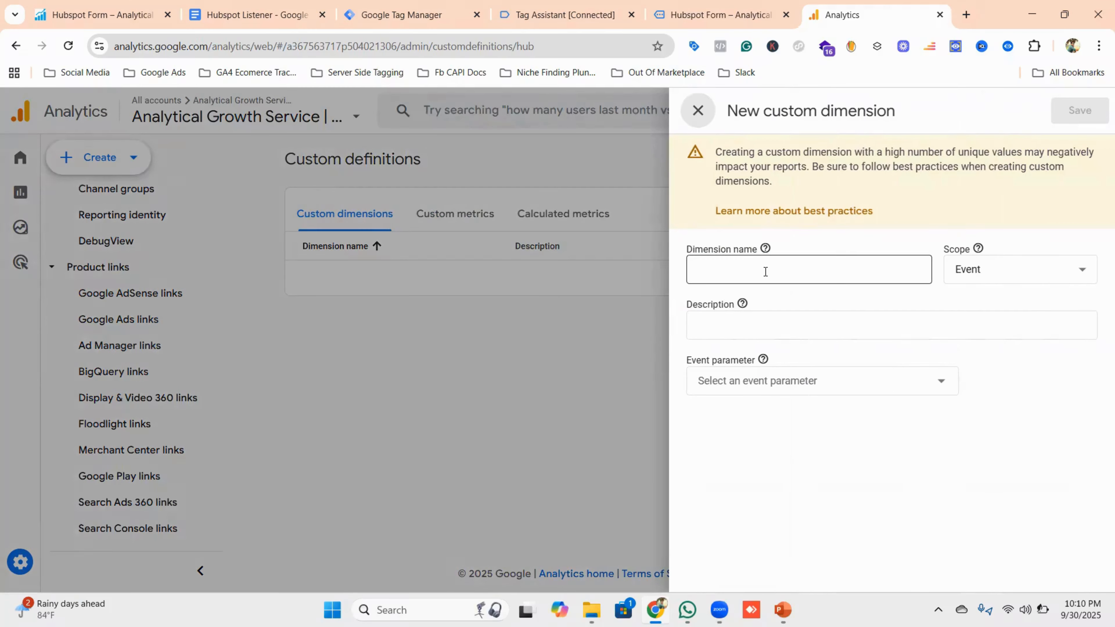
left_click(765, 272)
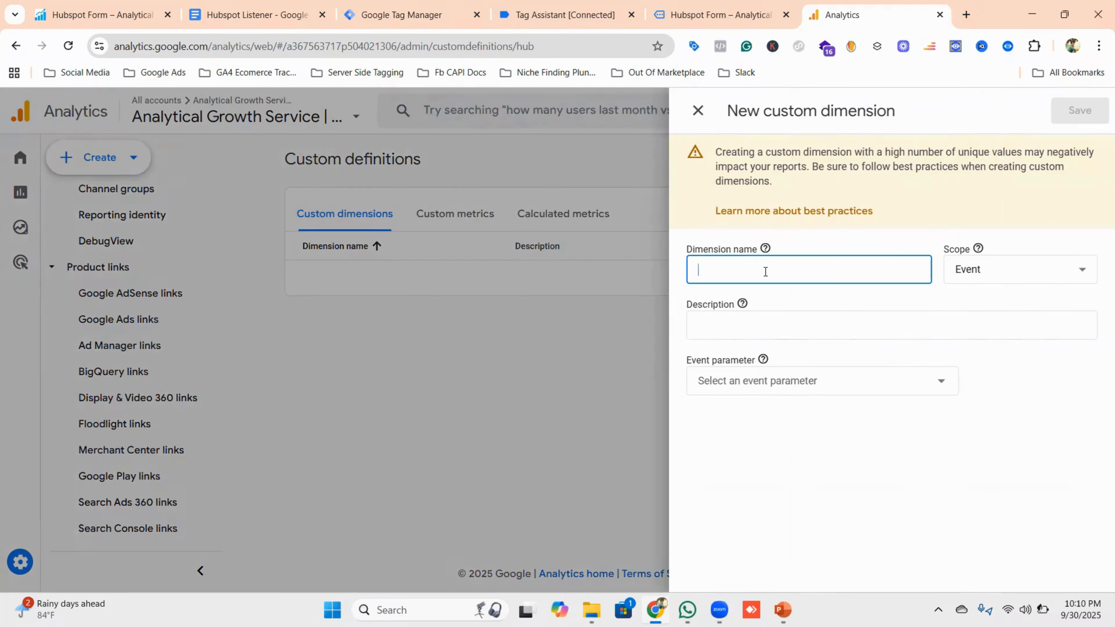
type("For")
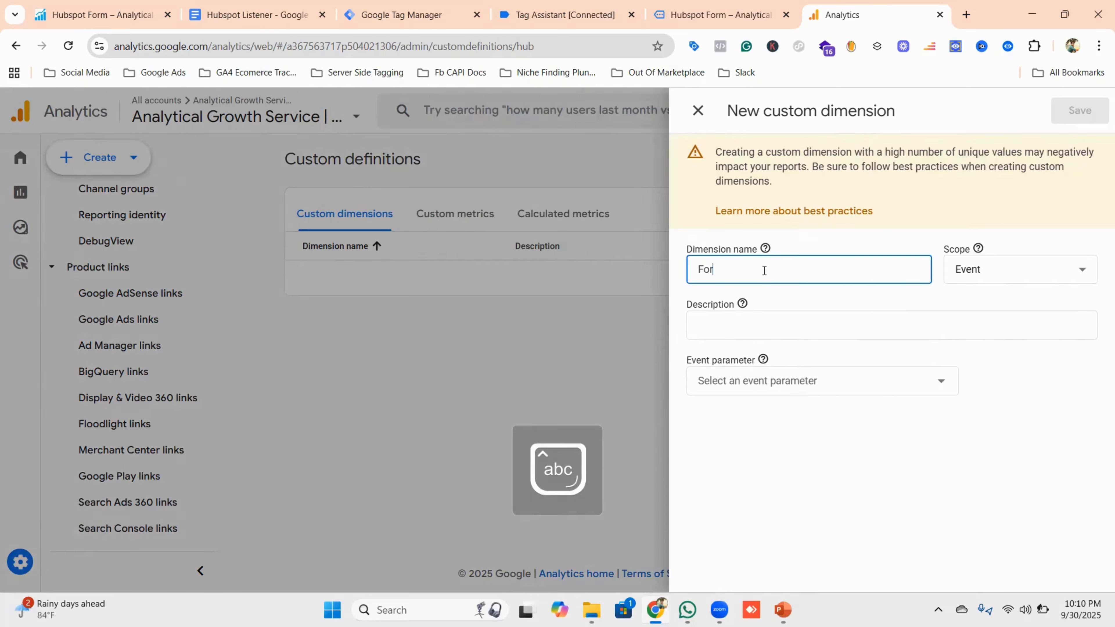
type("m ID")
left_click(727, 322)
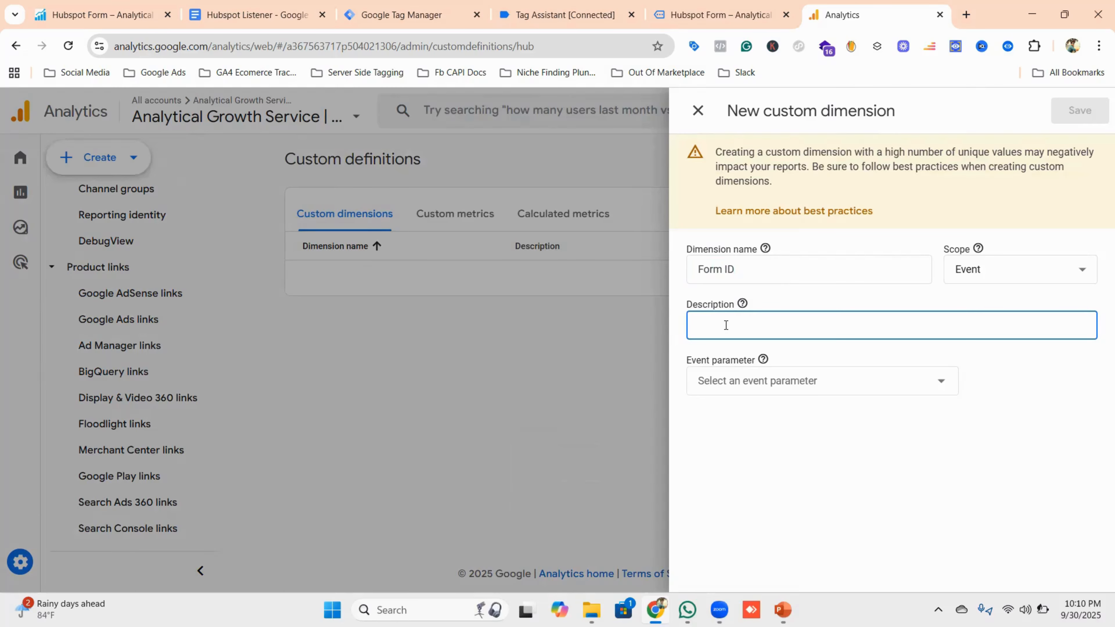
key("Caps_Lock")
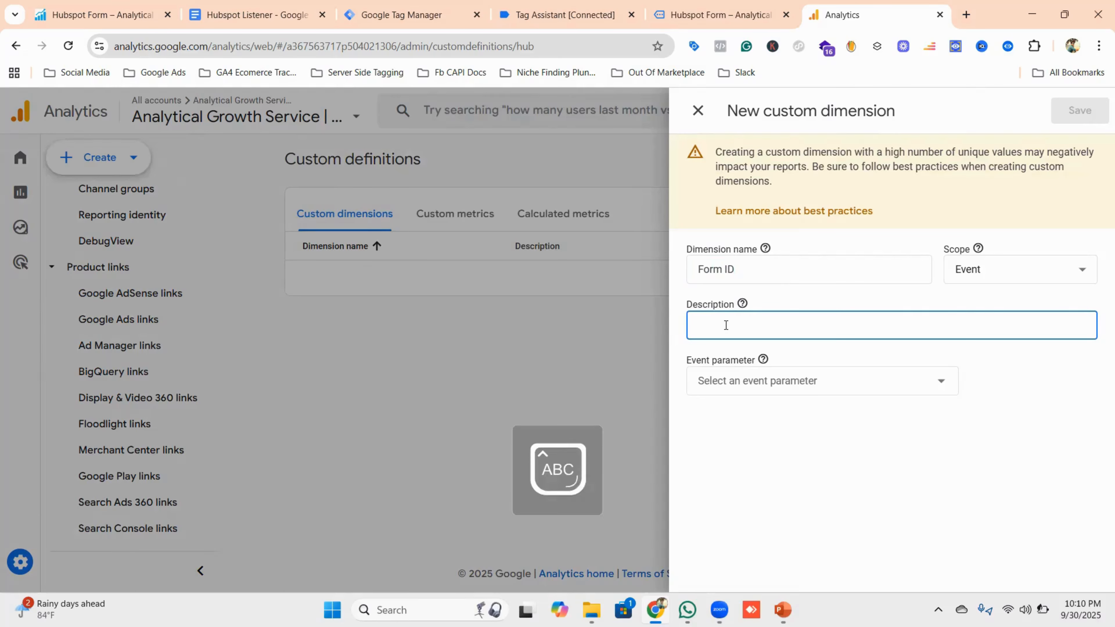
key("Caps_Lock")
type("Hubspot")
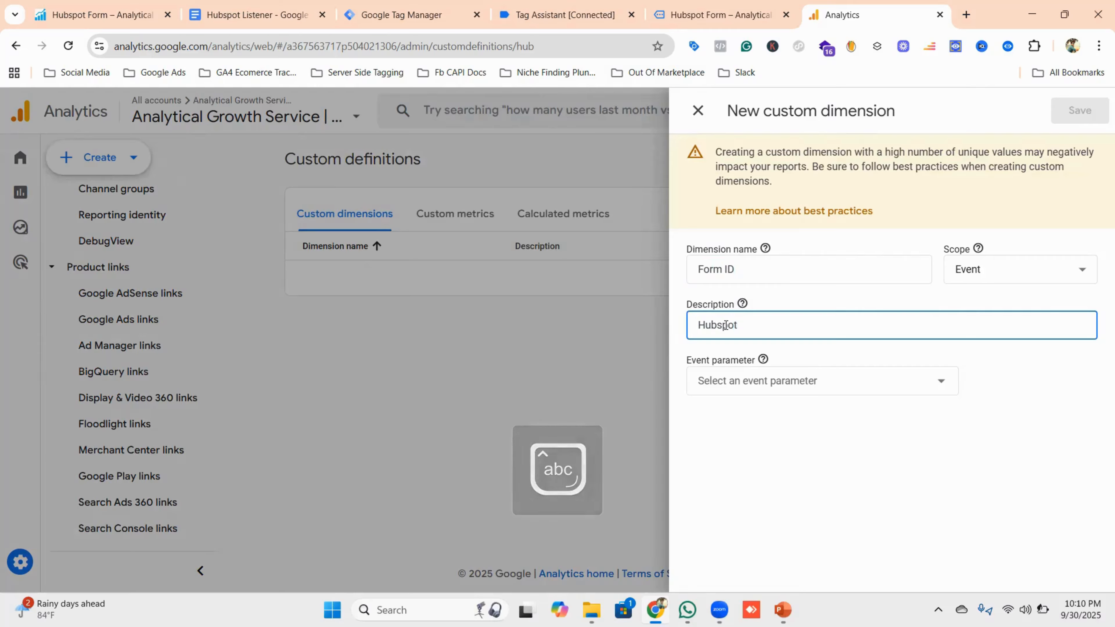
key("Caps_Lock")
type("F")
key("Caps_Lock")
type("orm")
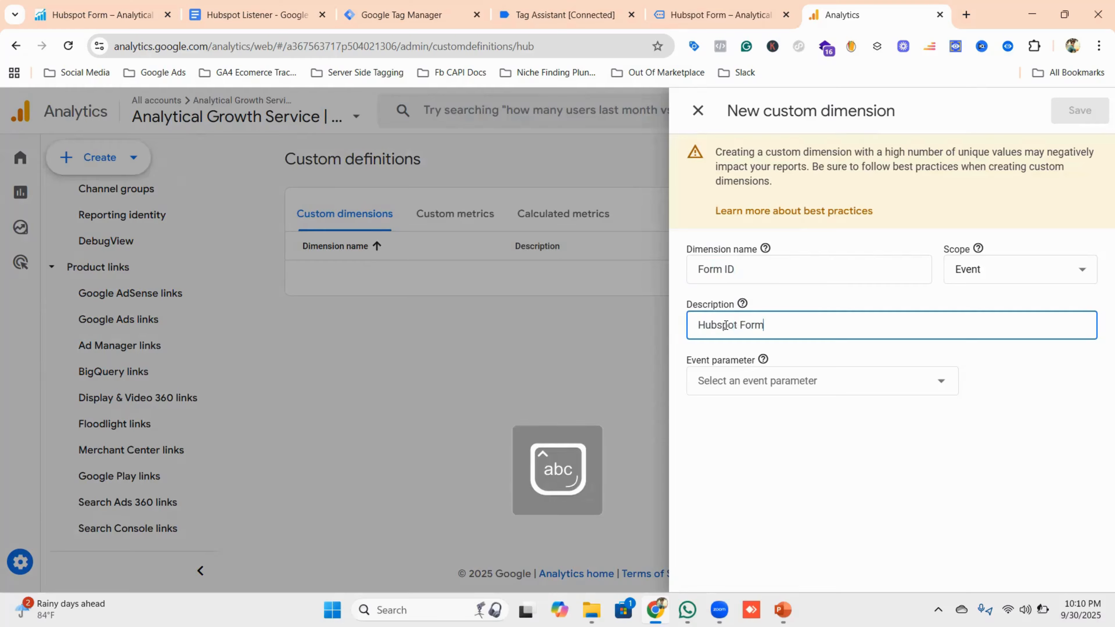
key("Caps_Lock")
type("ID")
key("Caps_Lock")
Step: Open the dimension's event parameter choices and switch to the tag list in Google Tag Manager
left_click(726, 384)
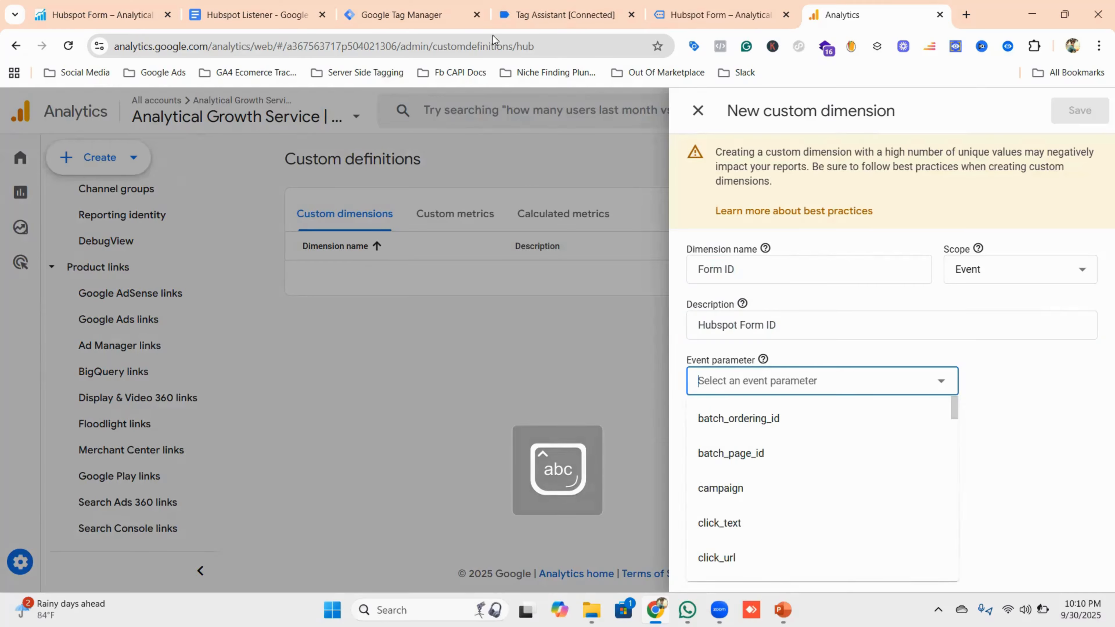
left_click(413, 15)
scroll(394, 363, "down", 3)
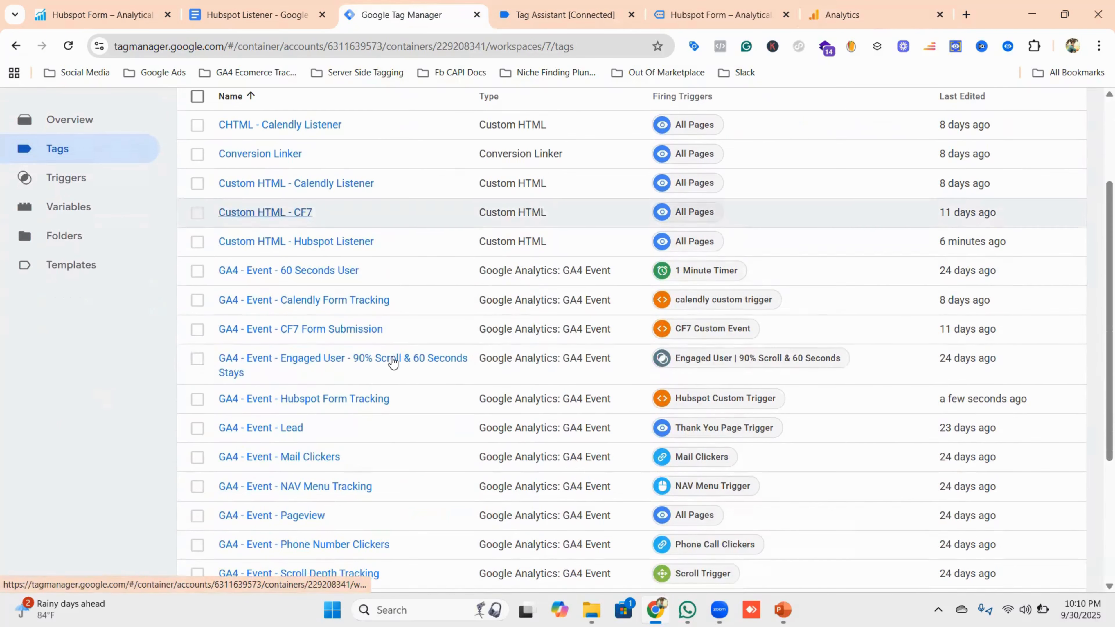
left_click(334, 242)
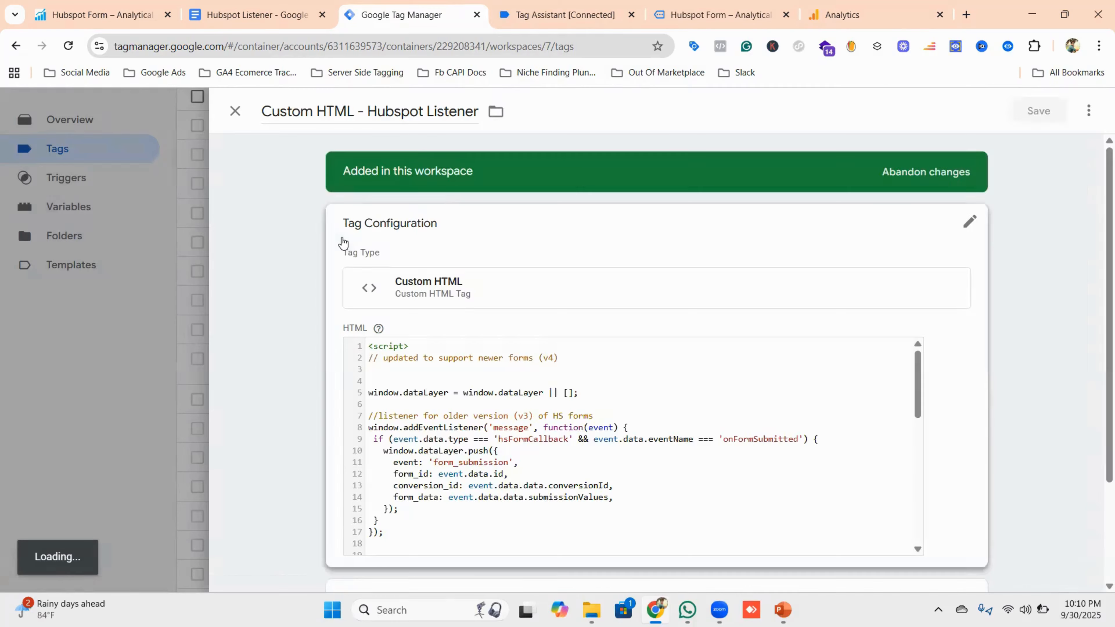
left_click(235, 111)
scroll(331, 263, "down", 5)
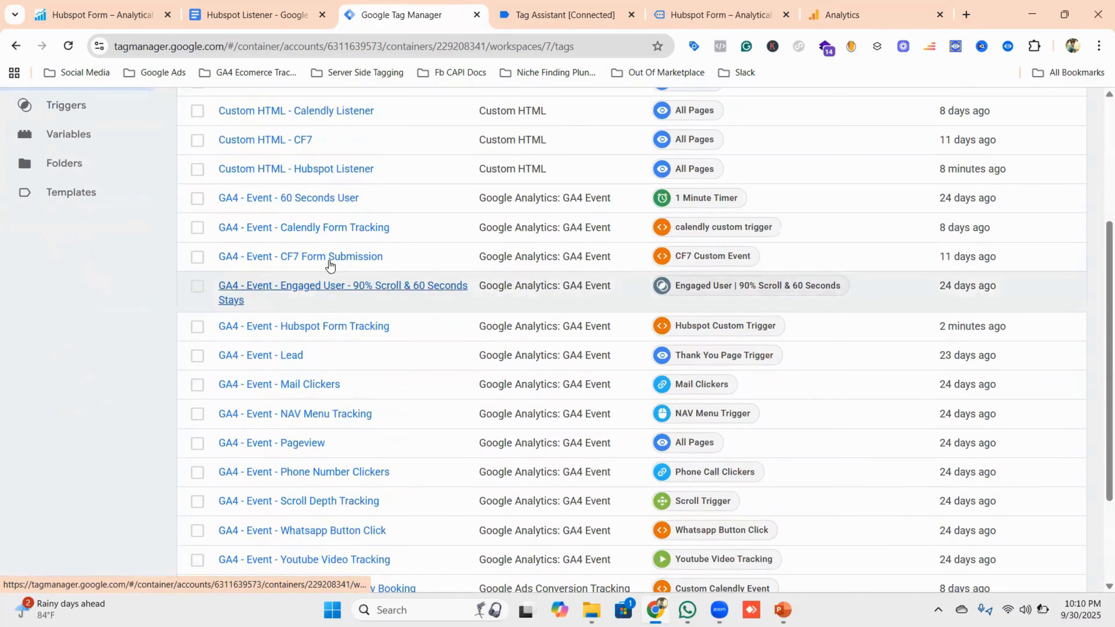
left_click(324, 178)
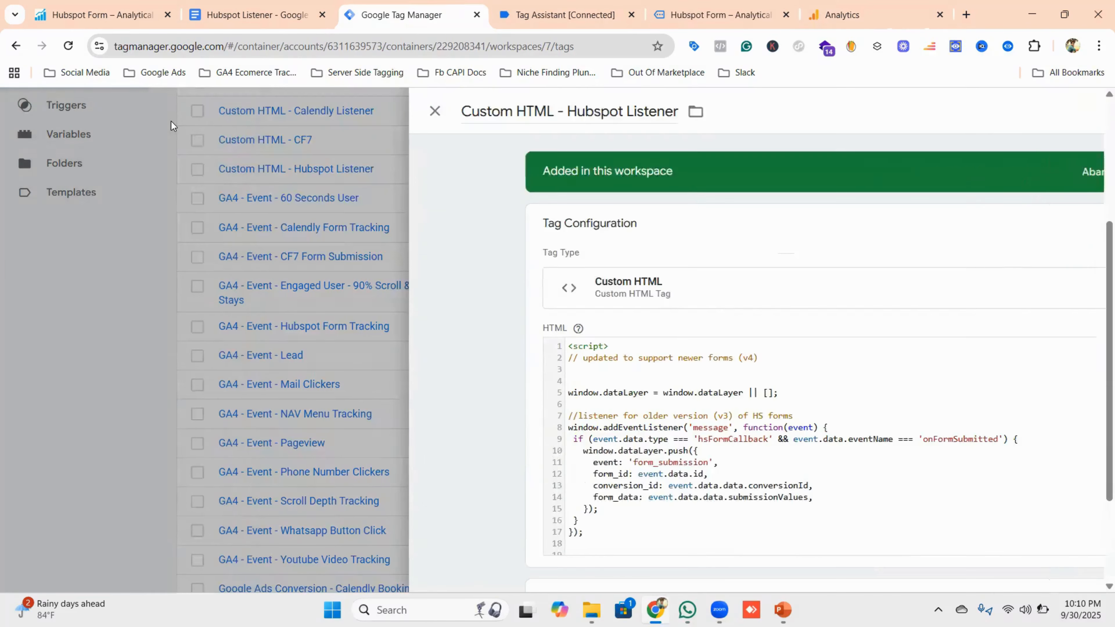
left_click(170, 121)
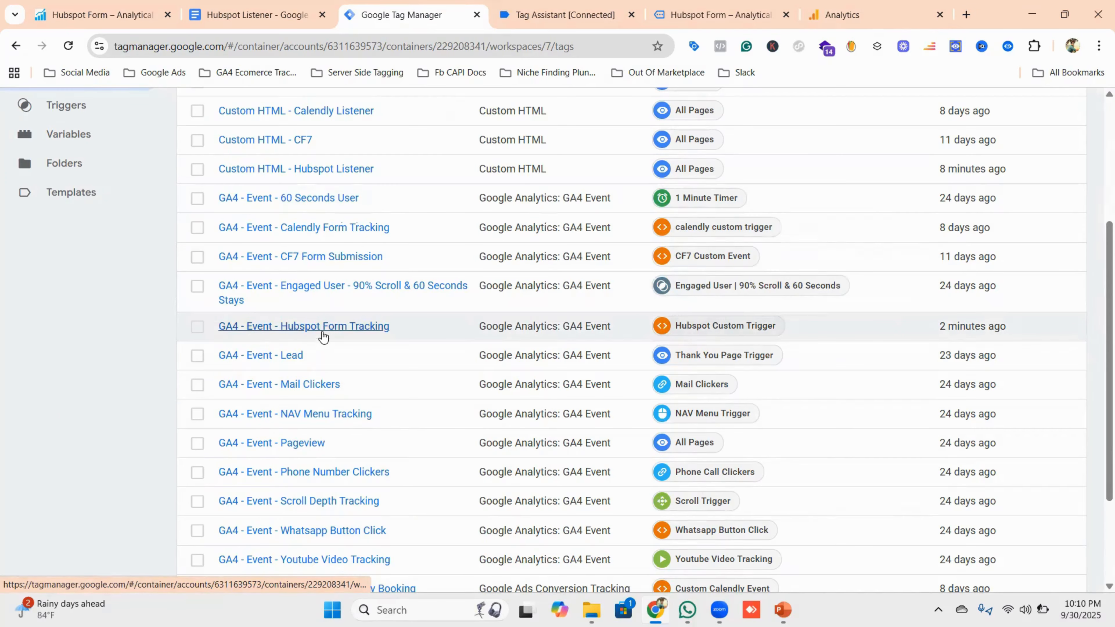
Step: Open the GA4 - Event - Hubspot Form Tracking tag and copy its event parameter name form_id
left_click(324, 334)
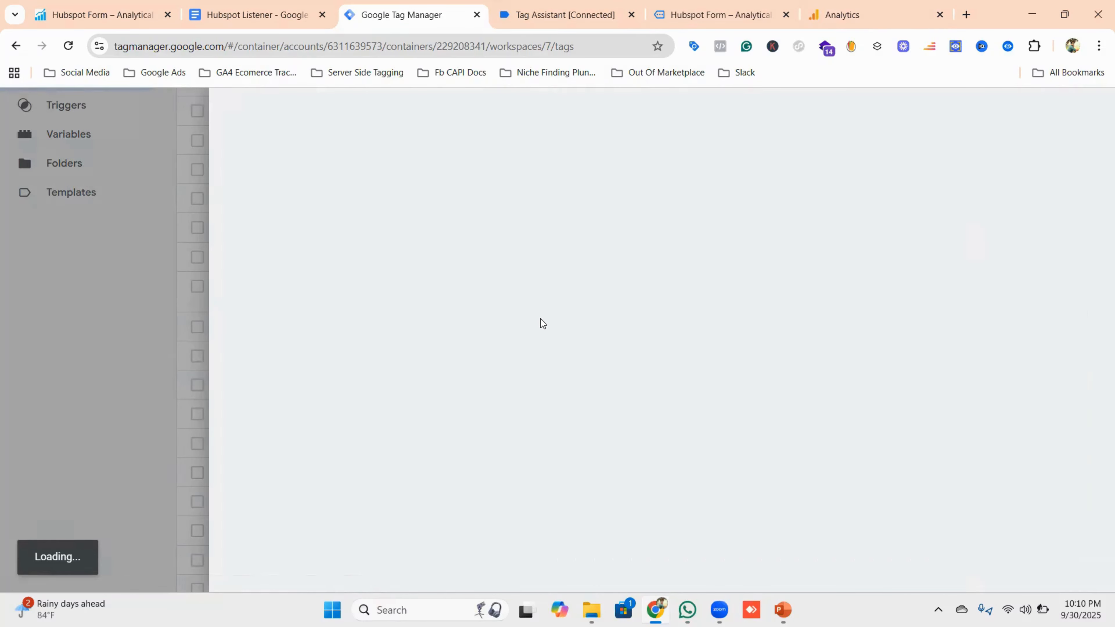
scroll(540, 323, "down", 2)
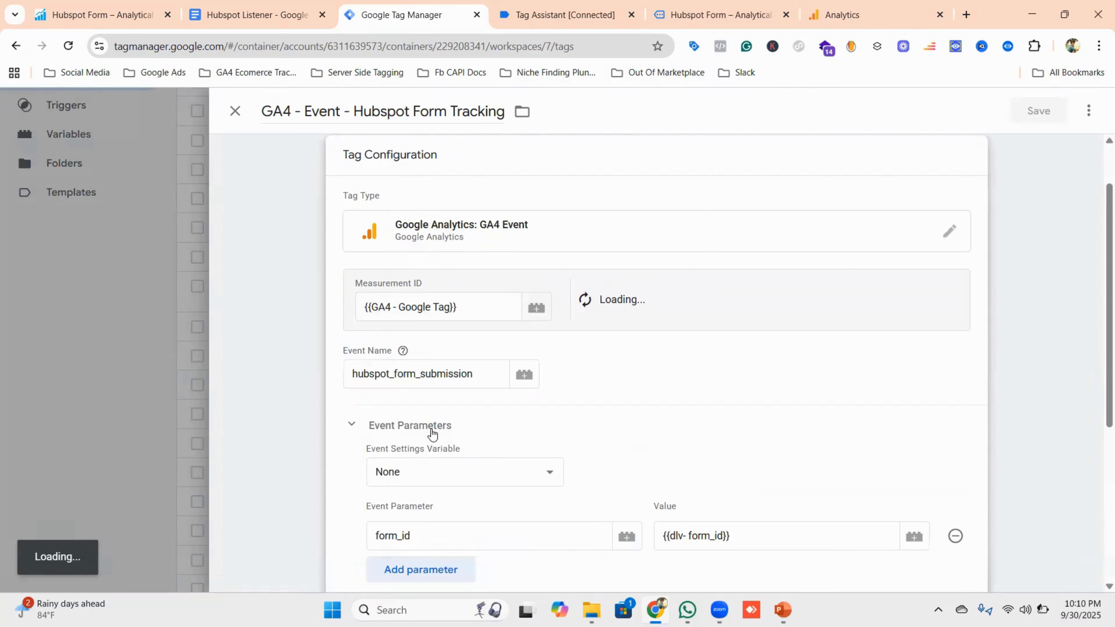
scroll(432, 433, "down", 3)
left_click(395, 390)
double_click(395, 390)
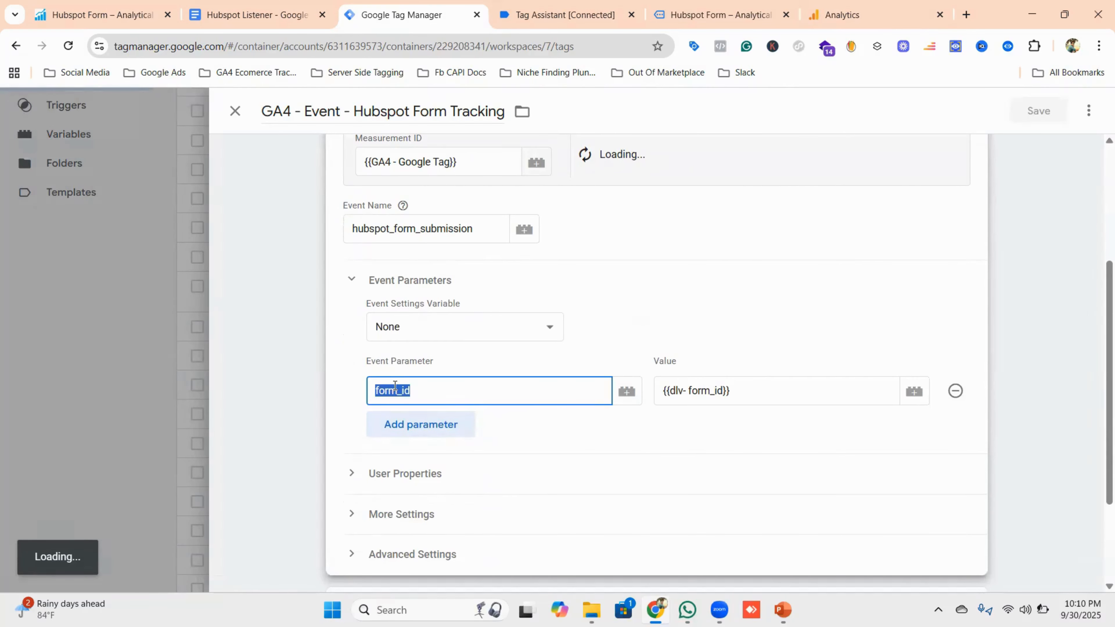
right_click(392, 390)
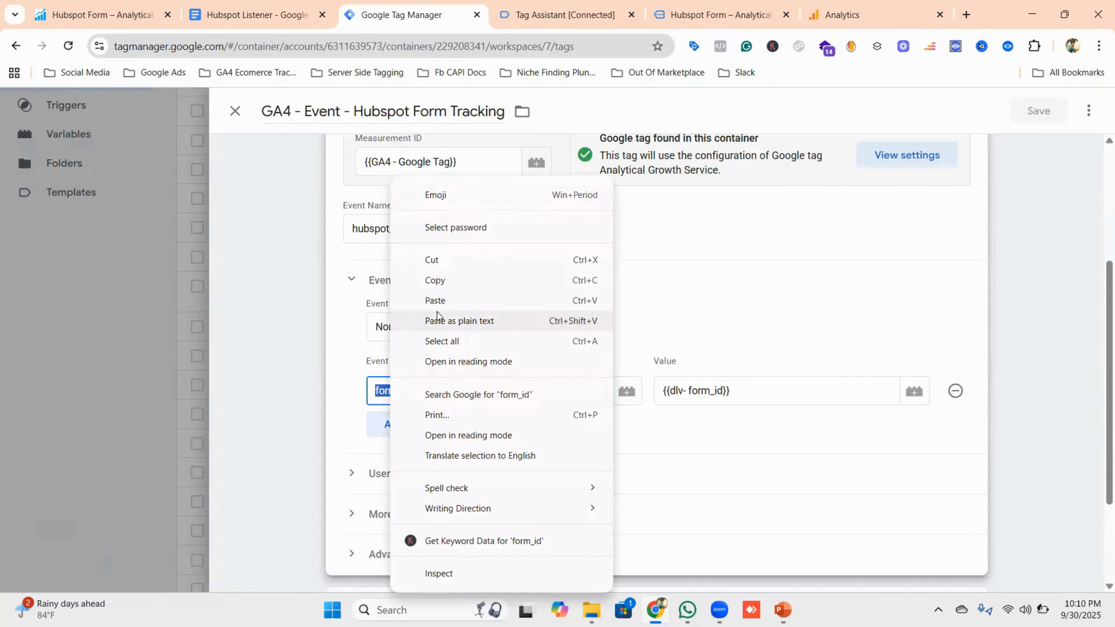
left_click(435, 280)
Step: Return to Google Analytics, set the custom dimension's event parameter to form_id, and save the dimension
left_click(863, 13)
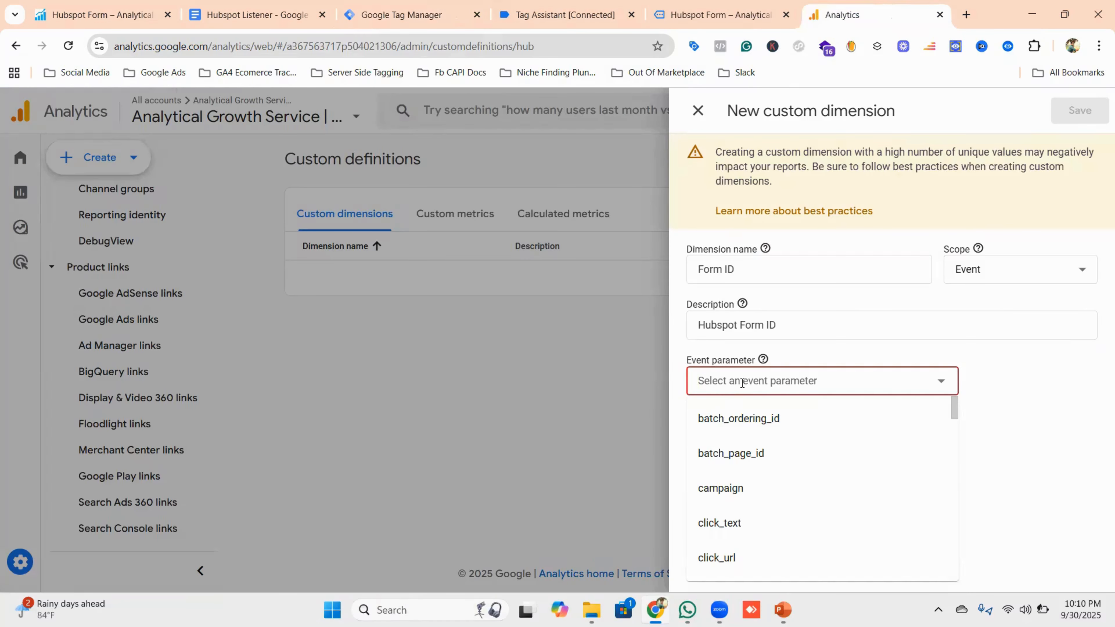
key("ctrl+v")
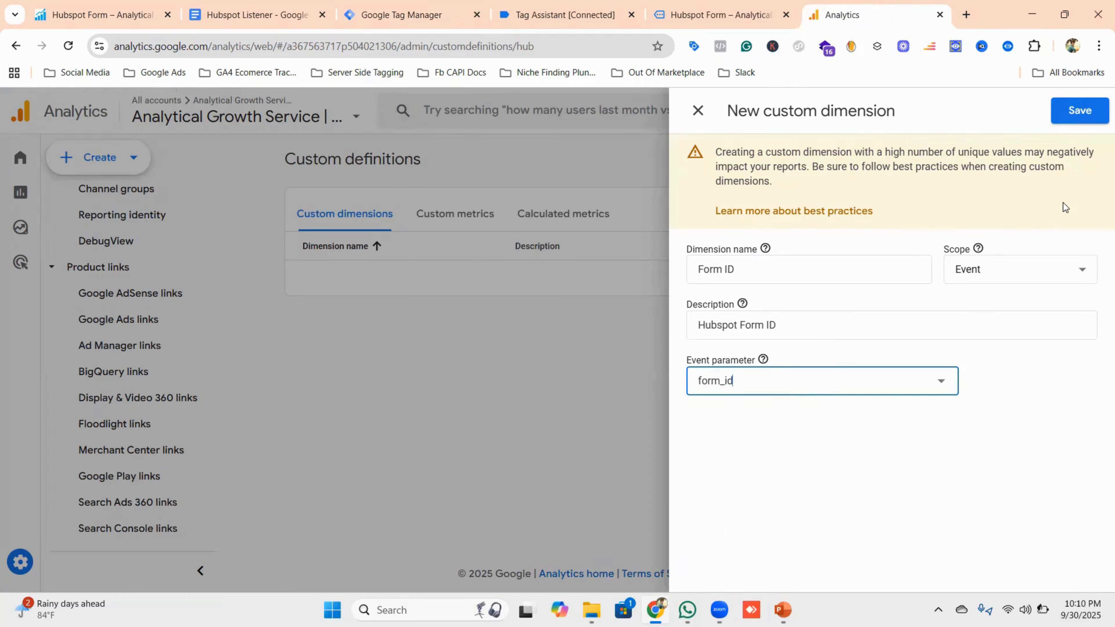
left_click(1086, 114)
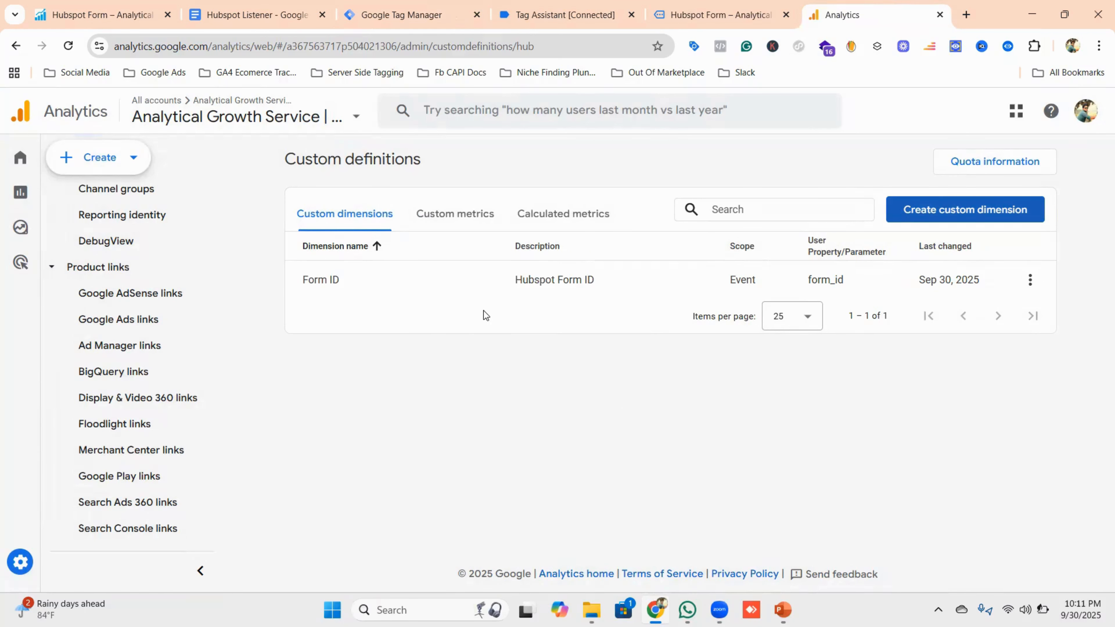
Step: Return to Google Tag Manager and close the GA4 - Event - Hubspot Form Tracking tag
left_click(399, 15)
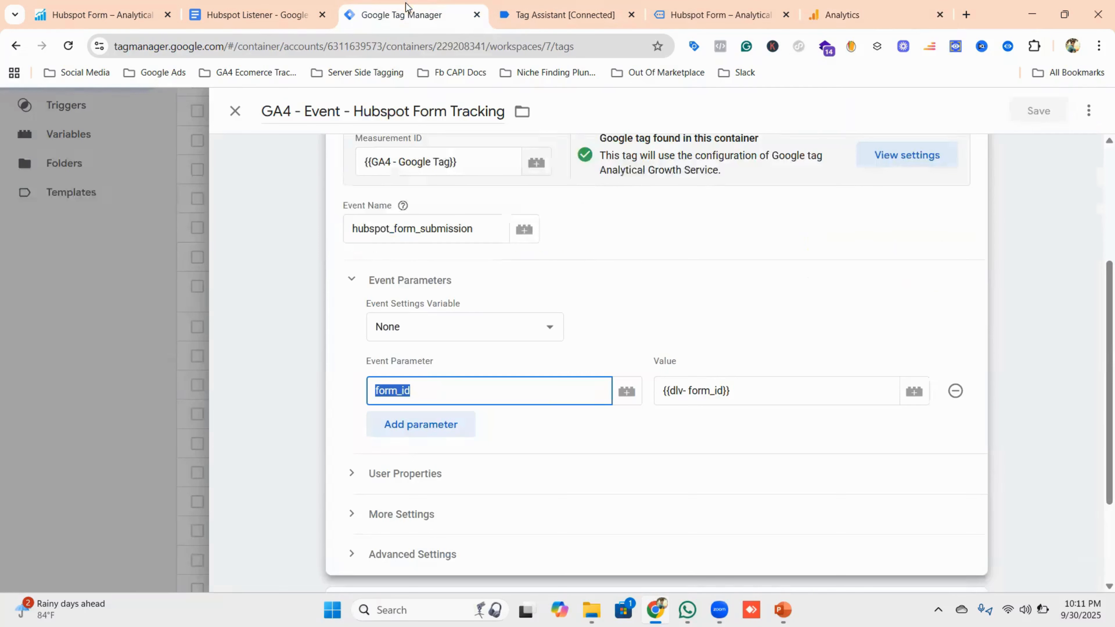
left_click(235, 111)
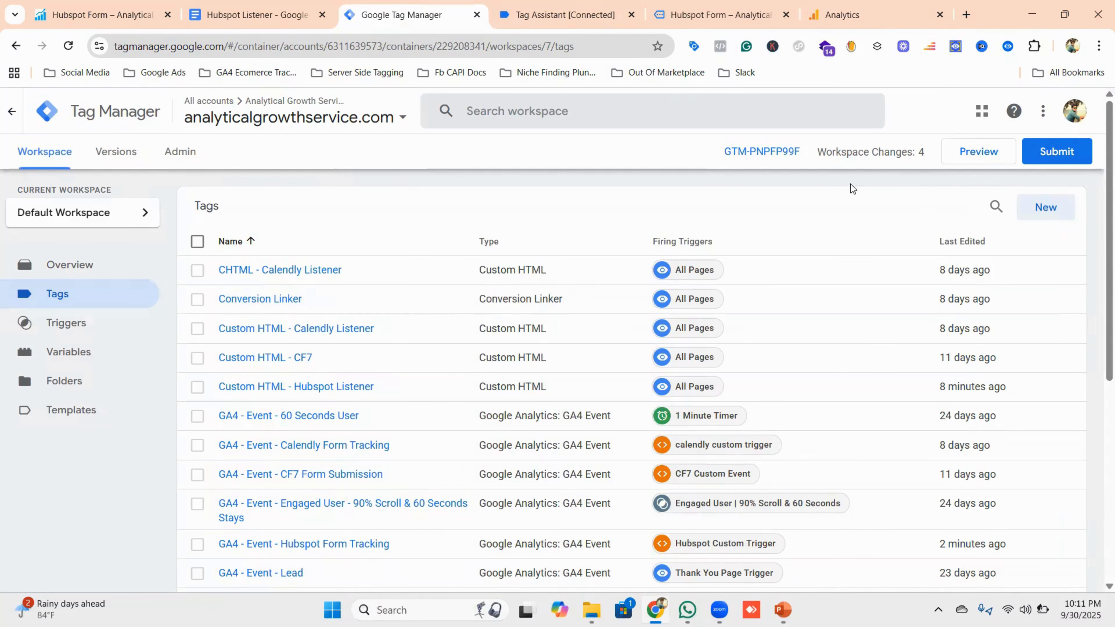
Step: Start submitting the workspace changes and name the version "Hubspot tracking done for GA4"
left_click(1045, 154)
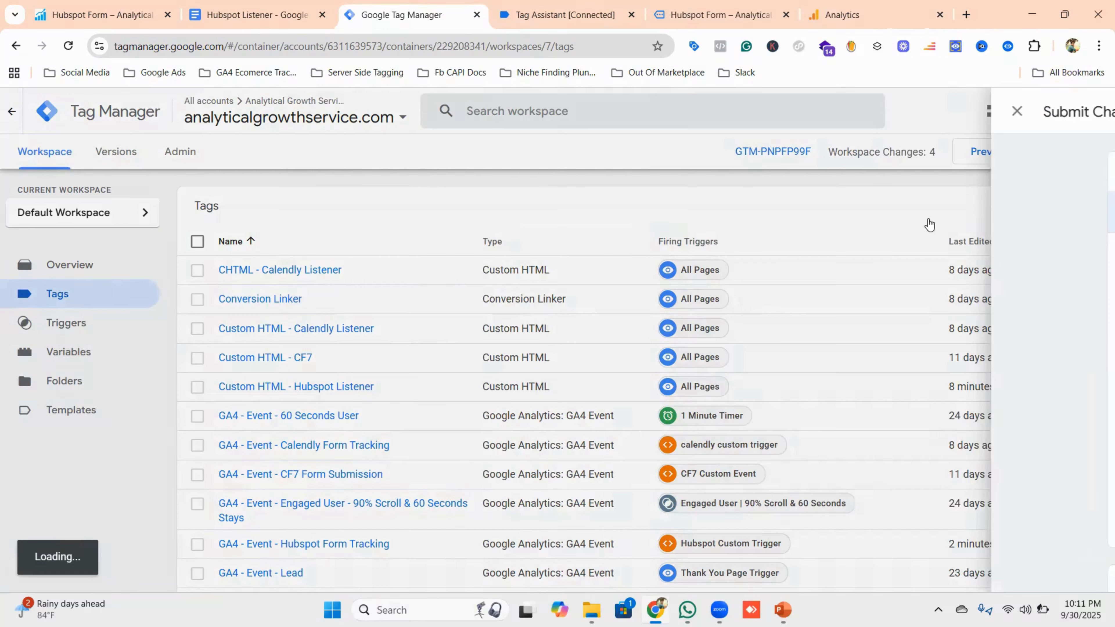
left_click(444, 281)
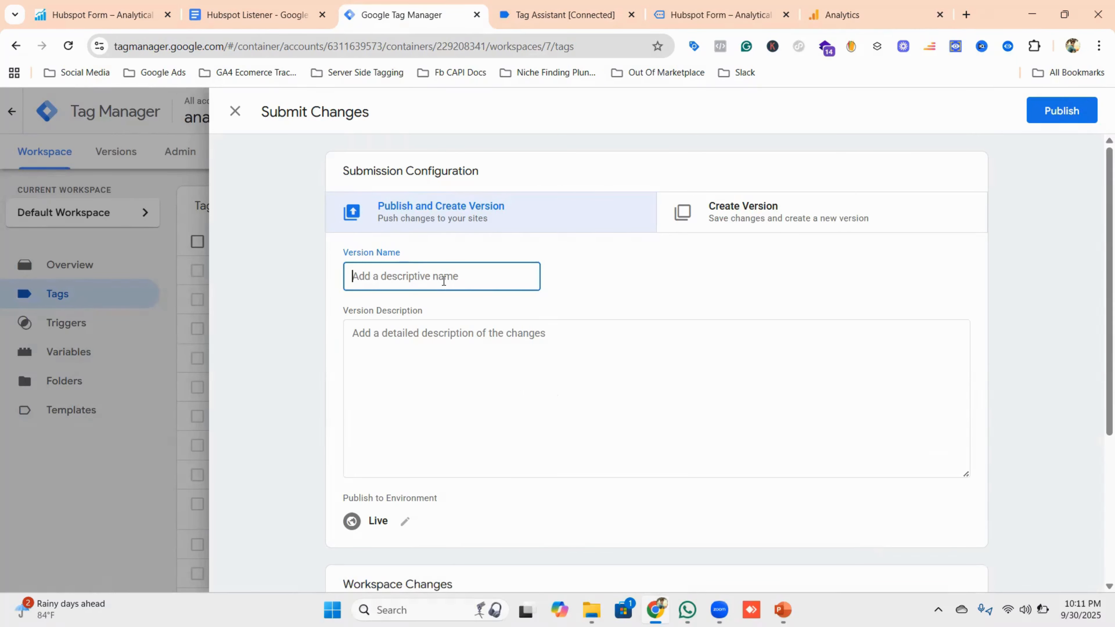
type("H")
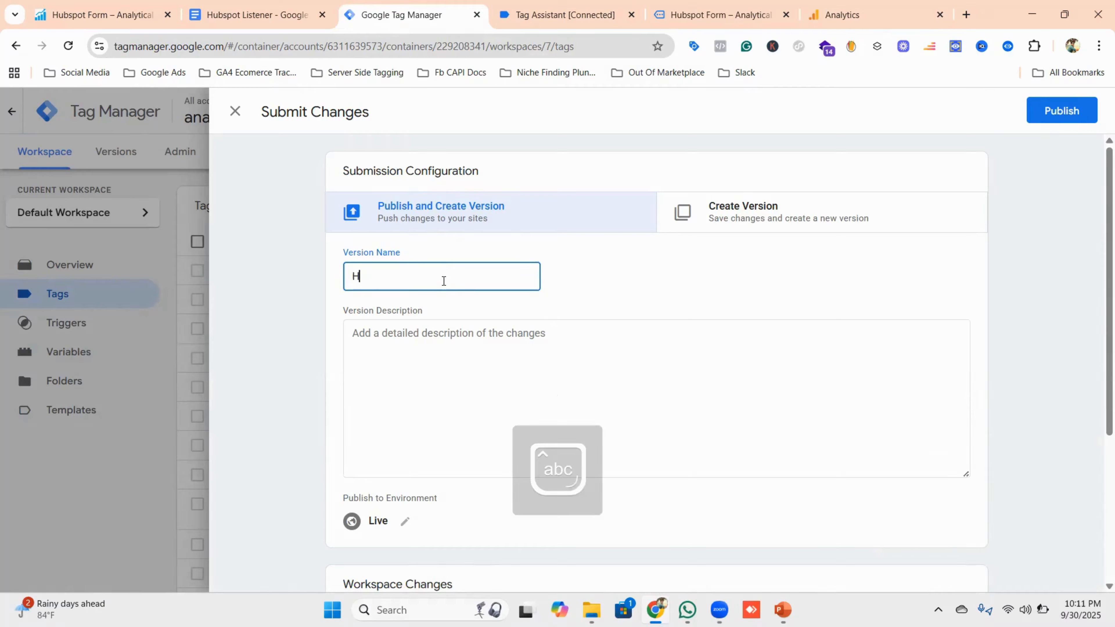
type("ubspot t")
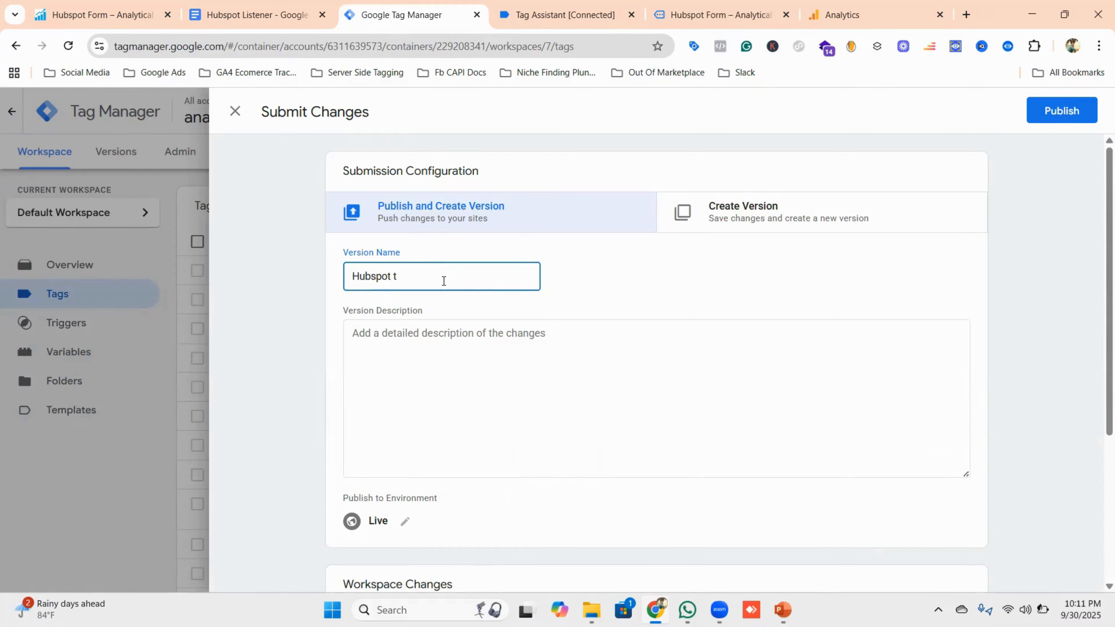
type("racking done for GA4")
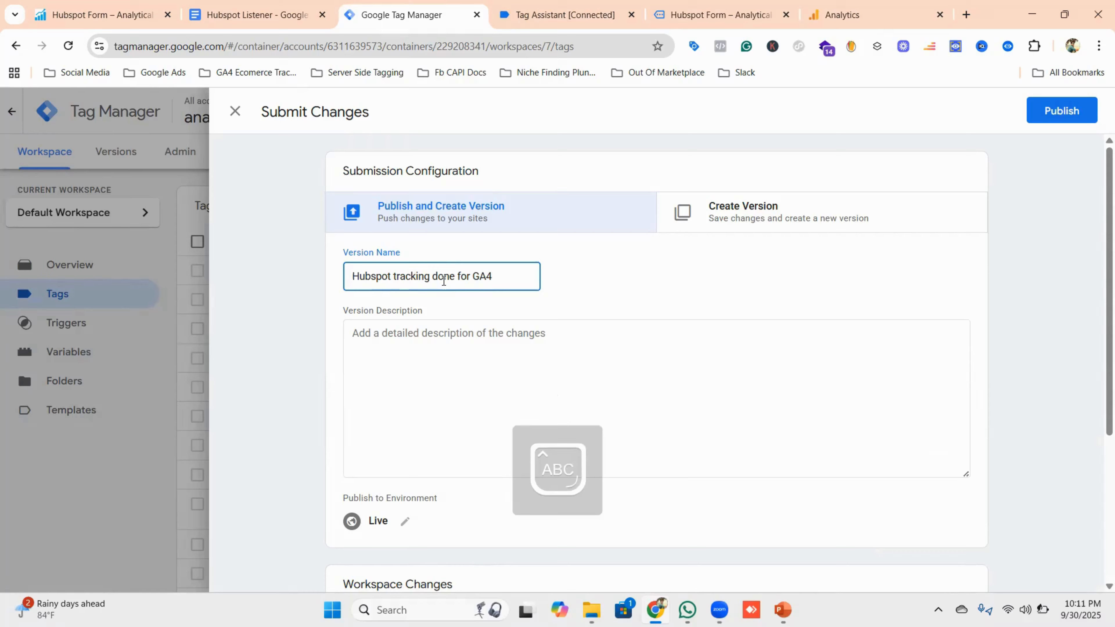
Step: Copy the version name into the version description and publish the changes to the Live environment
triple_click(443, 280)
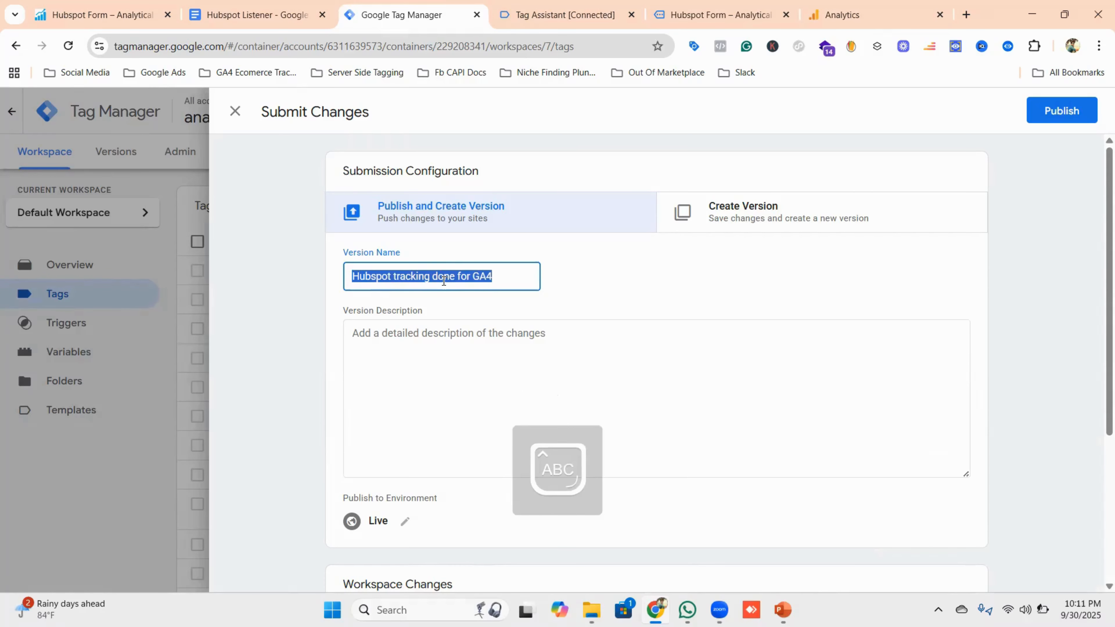
left_click(436, 339)
key("ctrl+v")
scroll(461, 345, "down", 3)
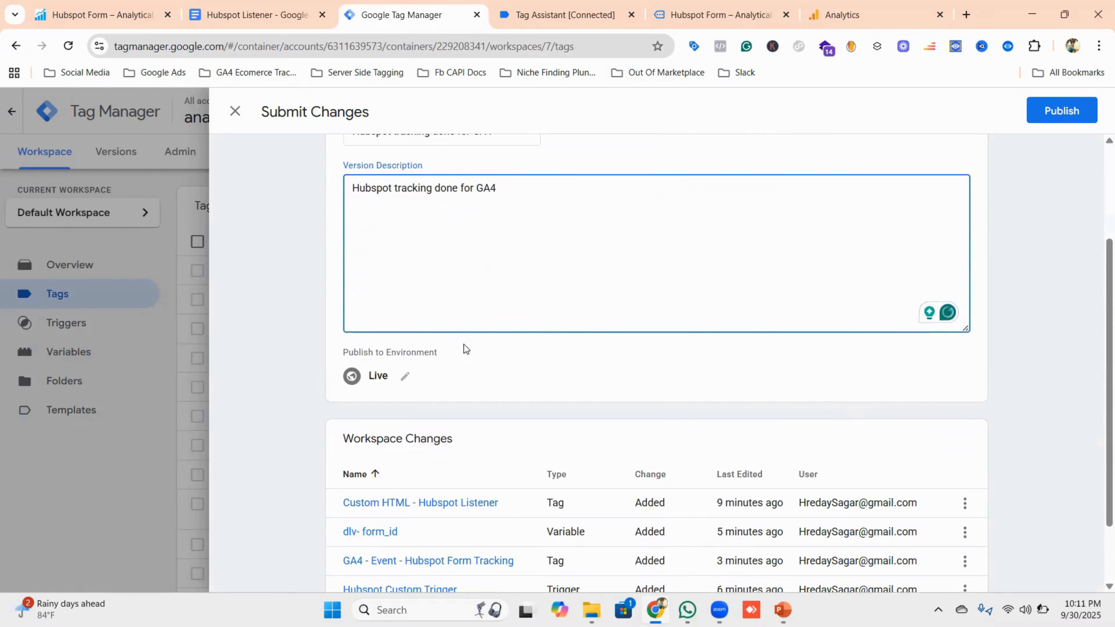
scroll(462, 346, "up", 3)
left_click(1067, 109)
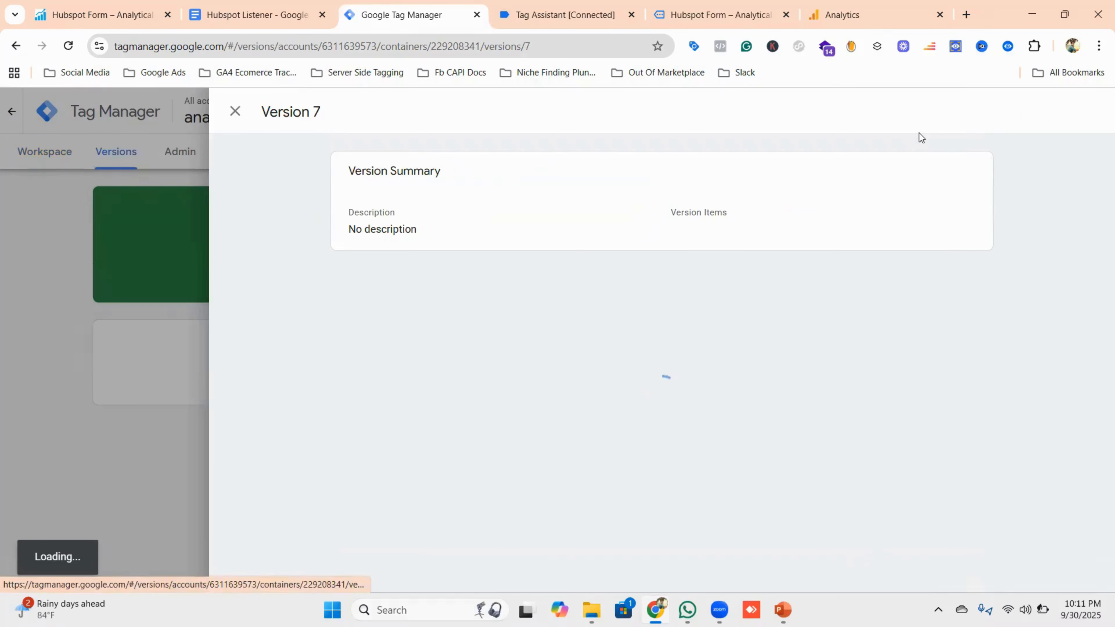
Step: Close the published version's details, return to the workspace overview, and switch to the website's Hubspot form page
left_click(128, 178)
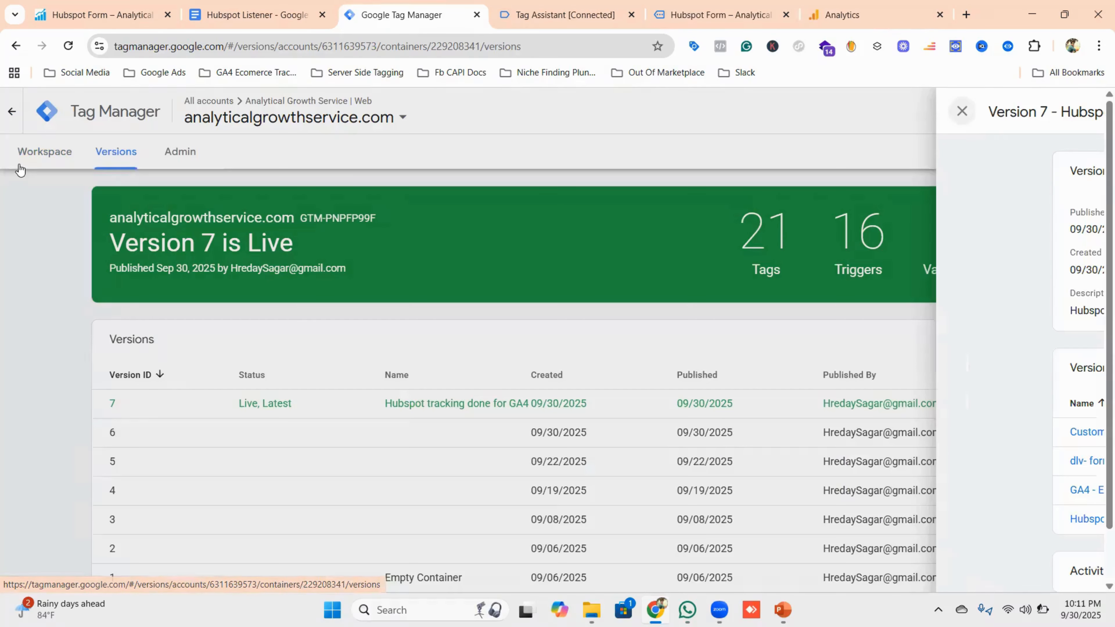
left_click(45, 151)
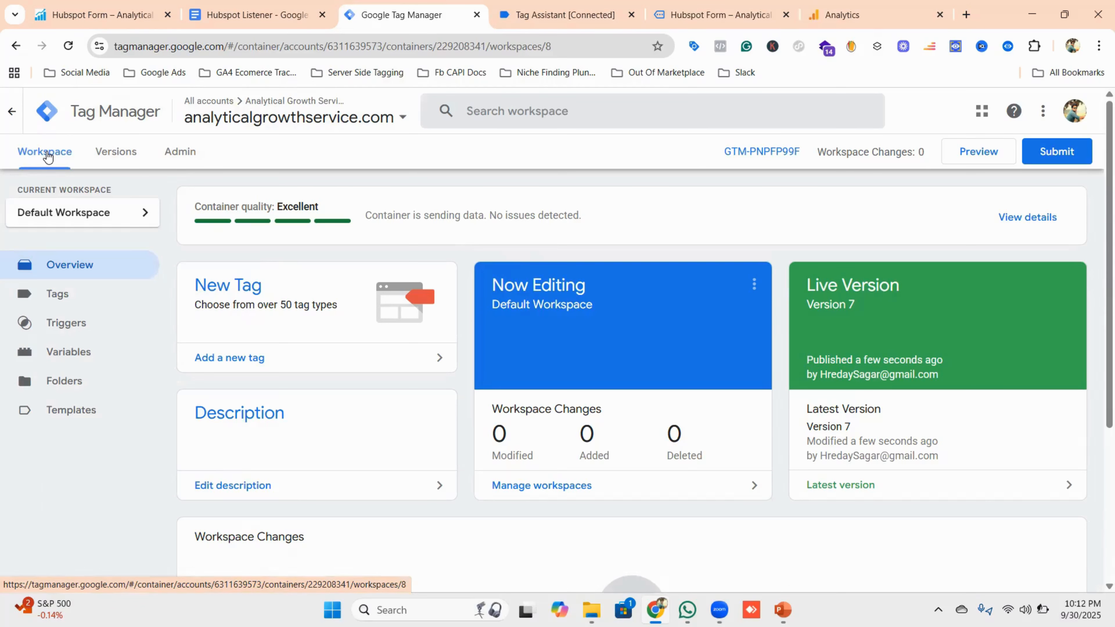
left_click(140, 13)
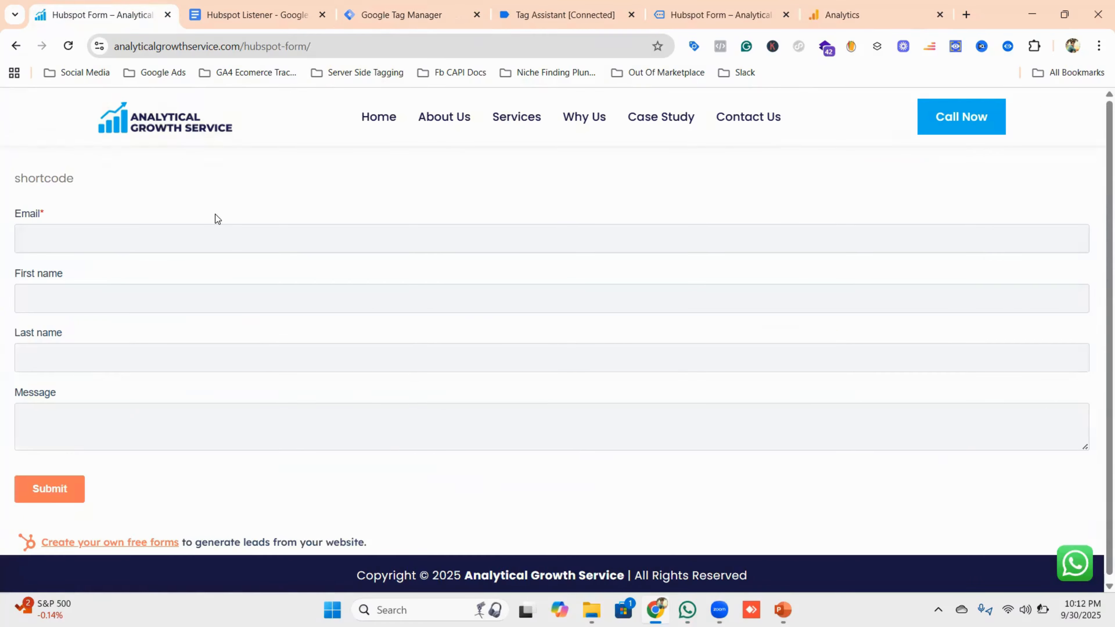